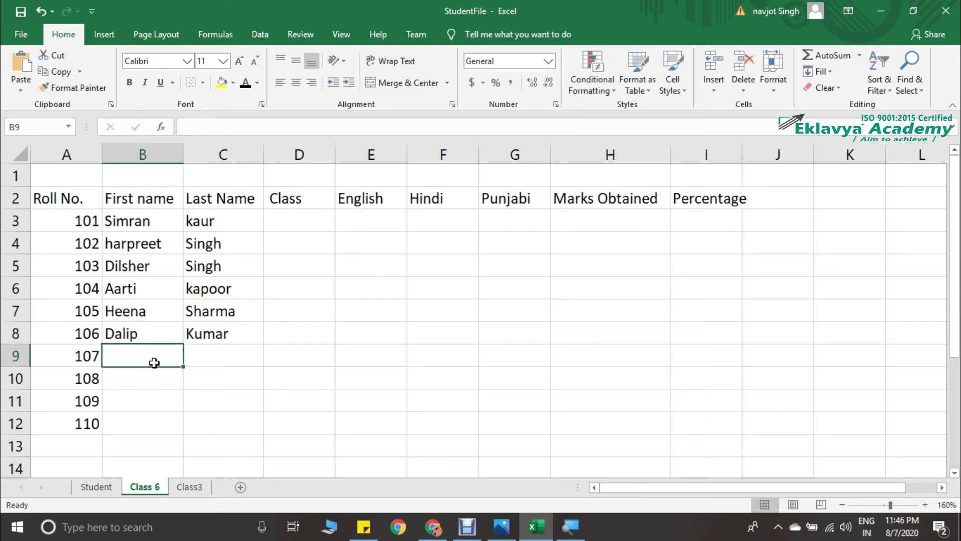
# Enter the last five students' names, their Class values (10 and 11) and their English marks
pyautogui.click(286, 217)
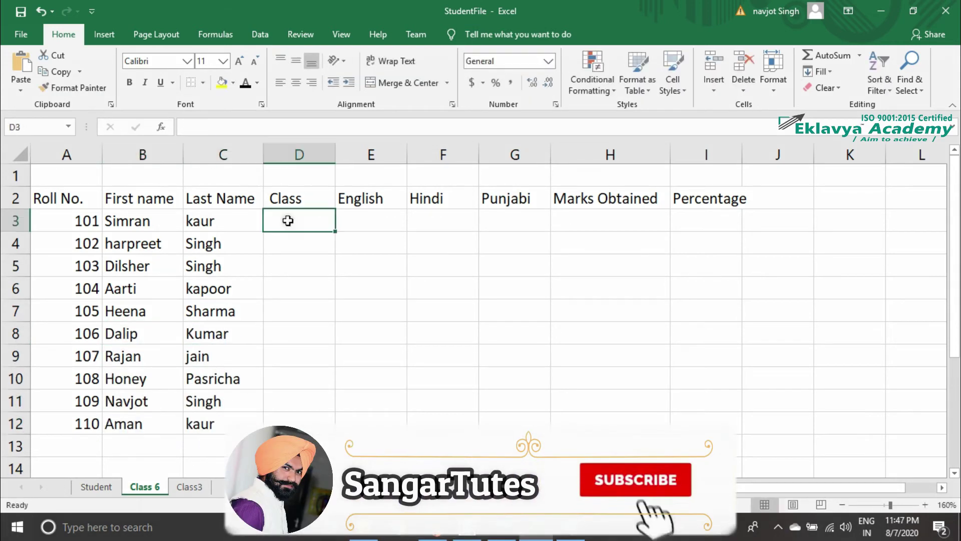
pyautogui.write('10 10 10 10 10 10 11 11 11 11 35 45 54 88 77 88 55 99 66 77')
pyautogui.click(445, 220)
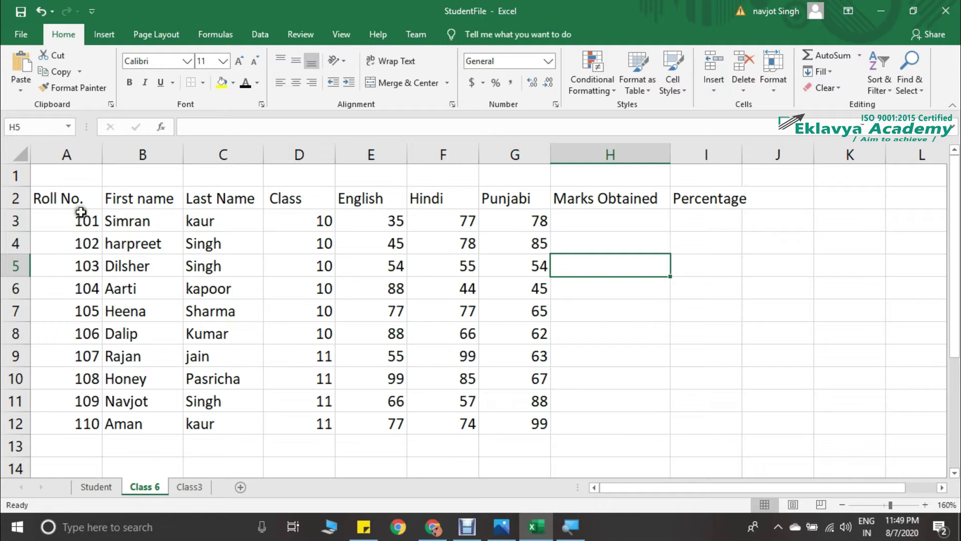
# Make the header row A2:I2 bold, italic and underlined
pyautogui.moveTo(55, 198); pyautogui.dragTo(691, 197)
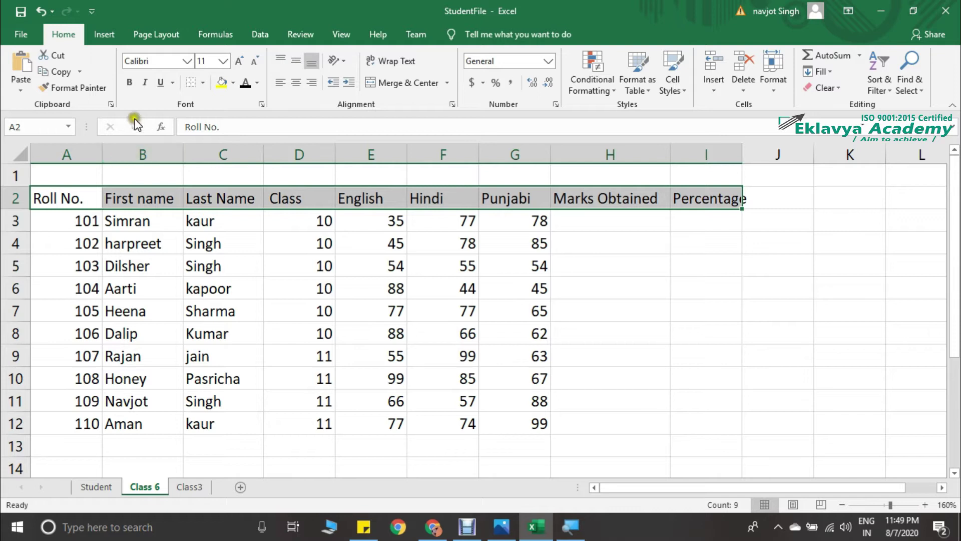
pyautogui.click(129, 83)
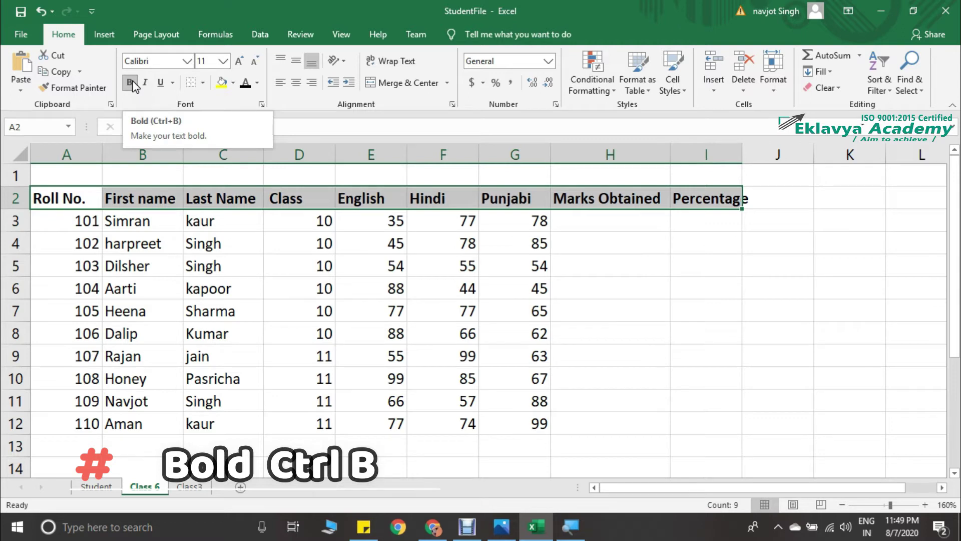
pyautogui.click(145, 86)
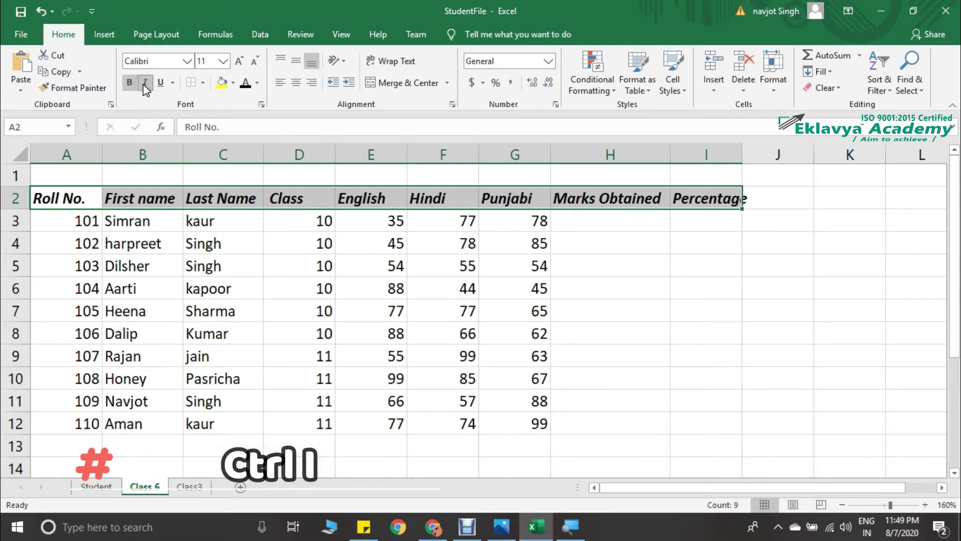
pyautogui.click(160, 84)
pyautogui.click(169, 289)
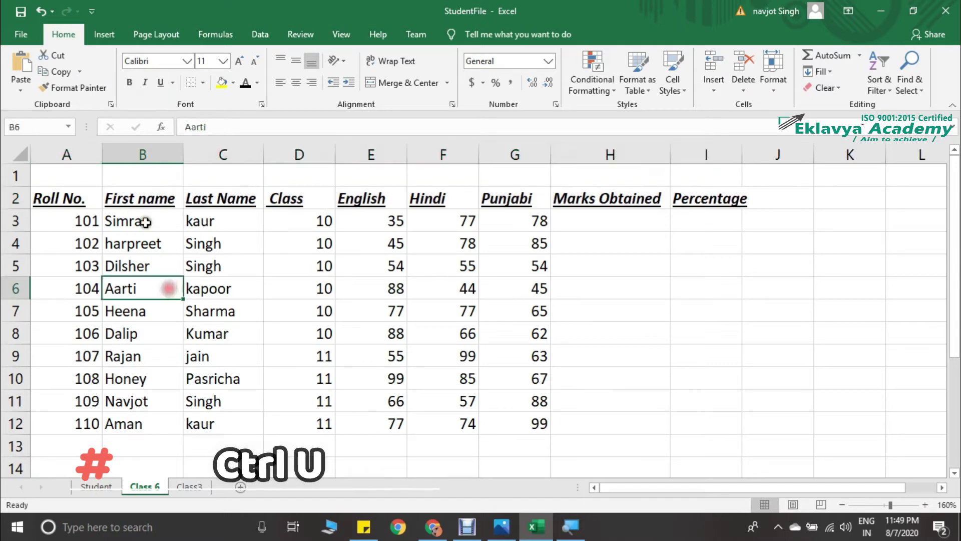
# Autofit column I to the Percentage heading, then reselect A2:I2
pyautogui.click(719, 198)
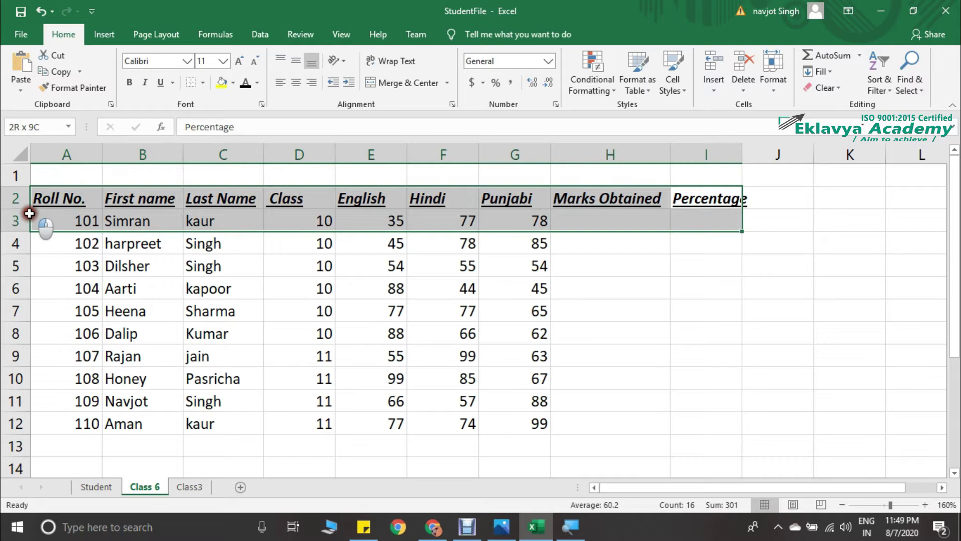
pyautogui.moveTo(718, 197); pyautogui.dragTo(31, 201)
pyautogui.doubleClick(743, 154)
pyautogui.click(610, 243)
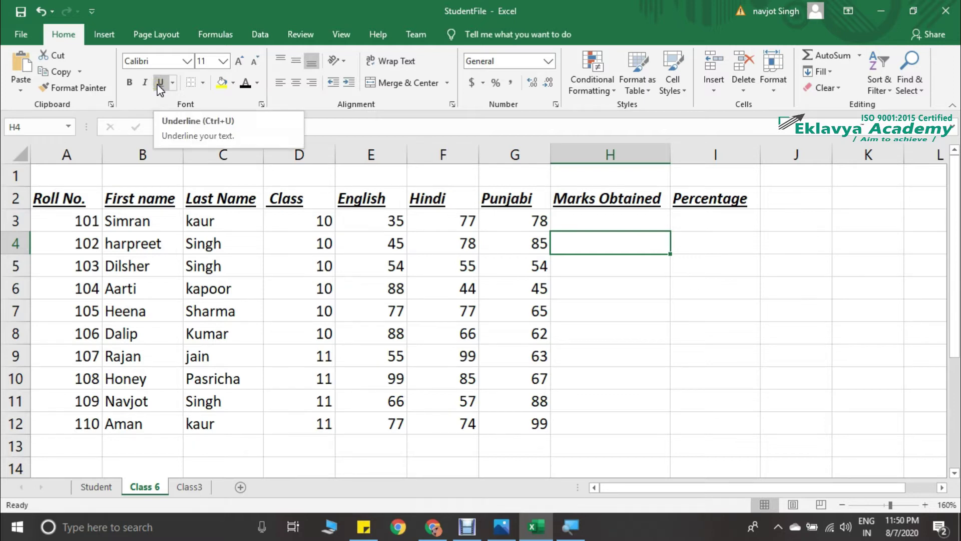
pyautogui.click(49, 198)
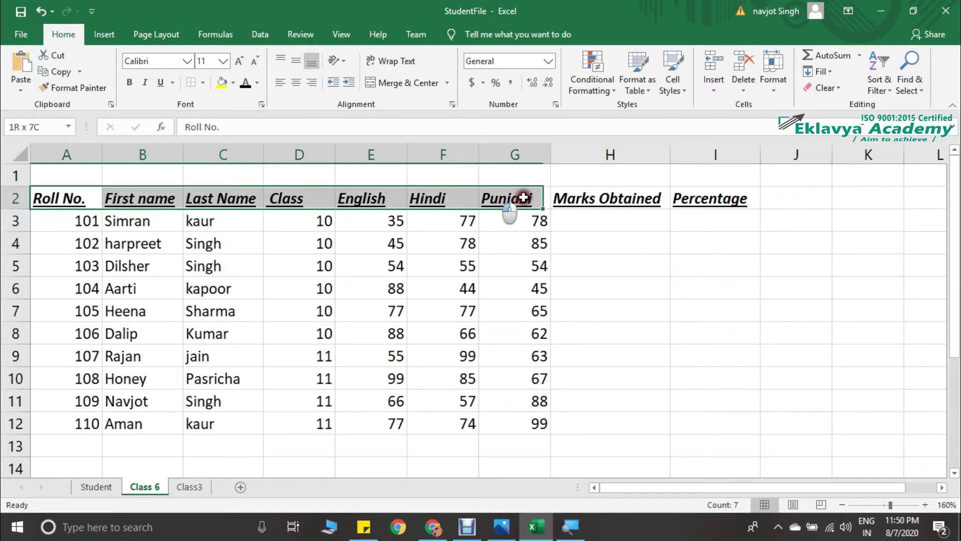
pyautogui.moveTo(48, 198); pyautogui.dragTo(682, 198)
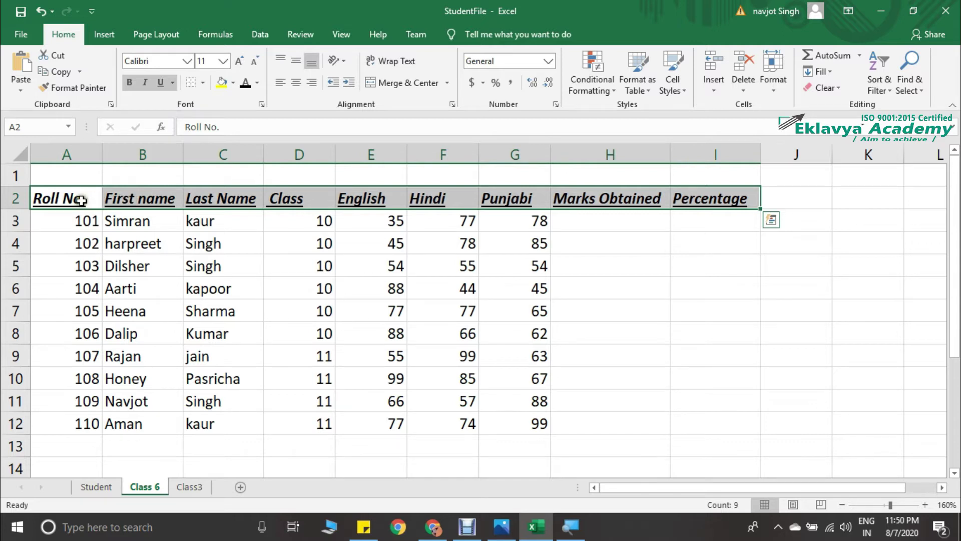
# Change the header row font to Times New Roman after briefly trying Arial Black
pyautogui.click(189, 60)
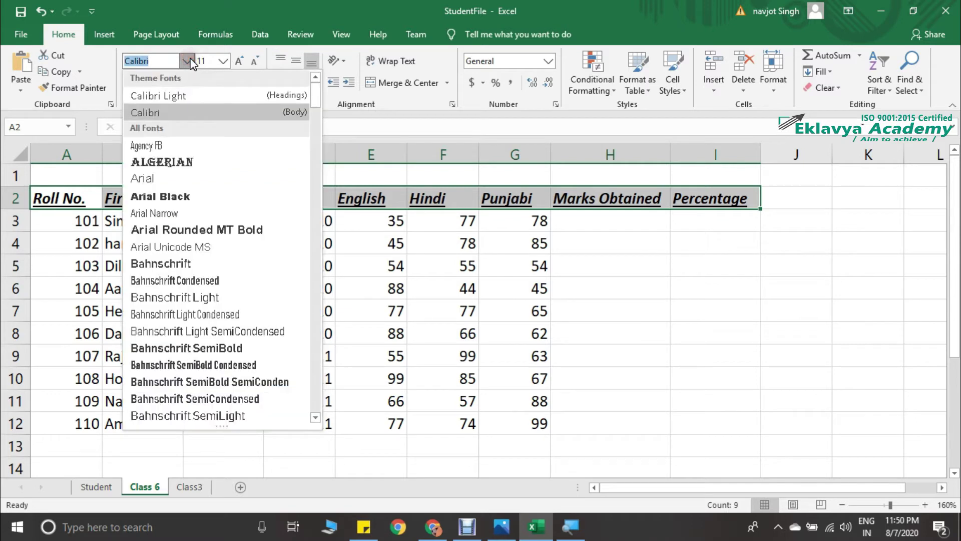
pyautogui.moveTo(320, 114)
pyautogui.mouseDown()
pyautogui.moveTo(320, 247)
pyautogui.moveTo(320, 86)
pyautogui.mouseUp()
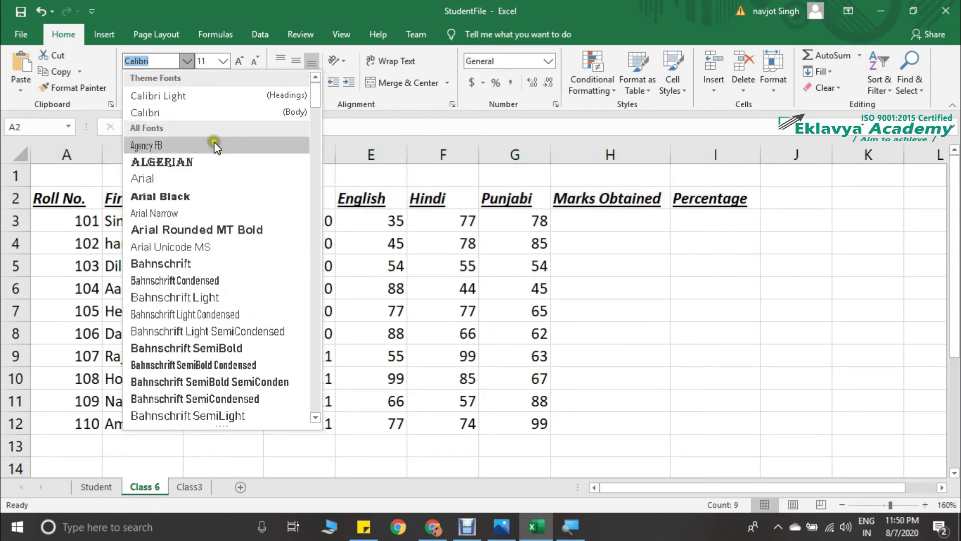
pyautogui.click(211, 199)
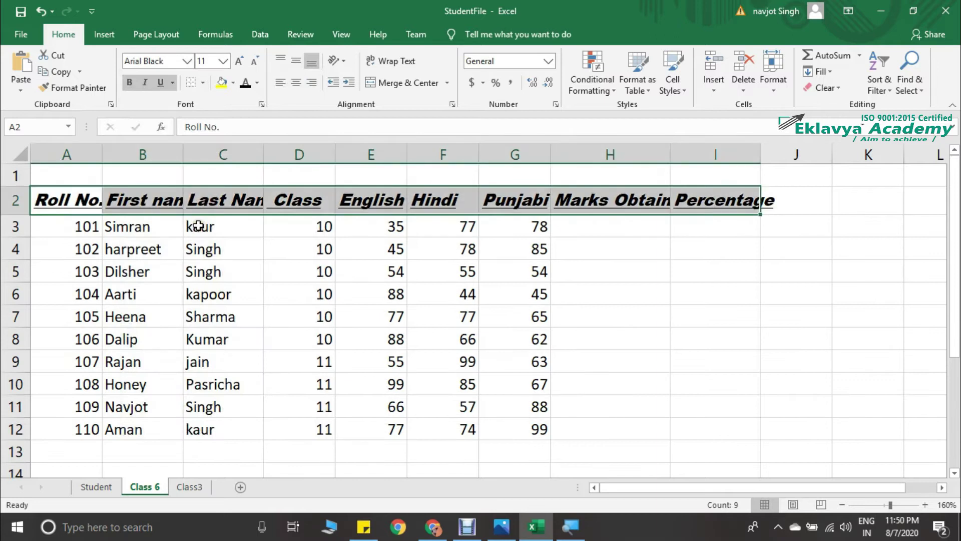
pyautogui.click(187, 61)
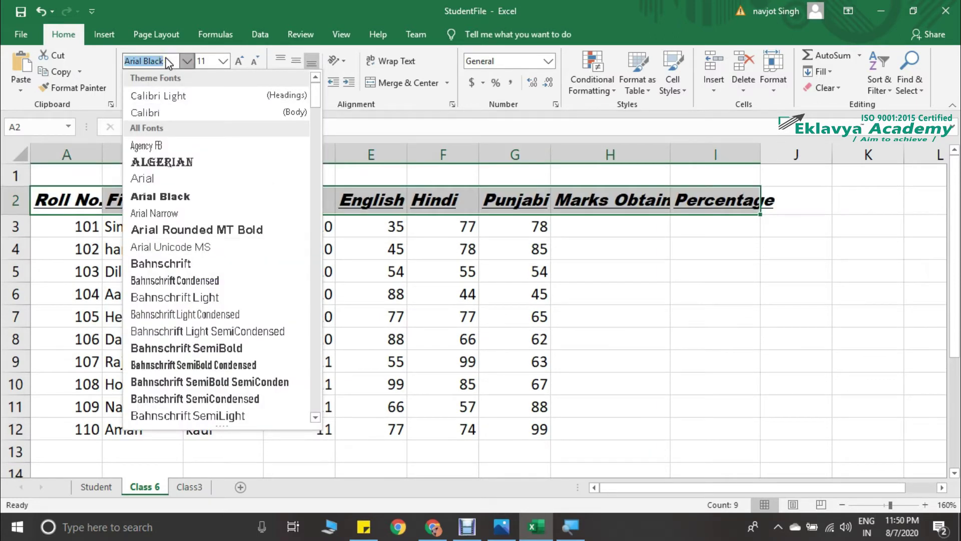
pyautogui.write('Times New Ro')
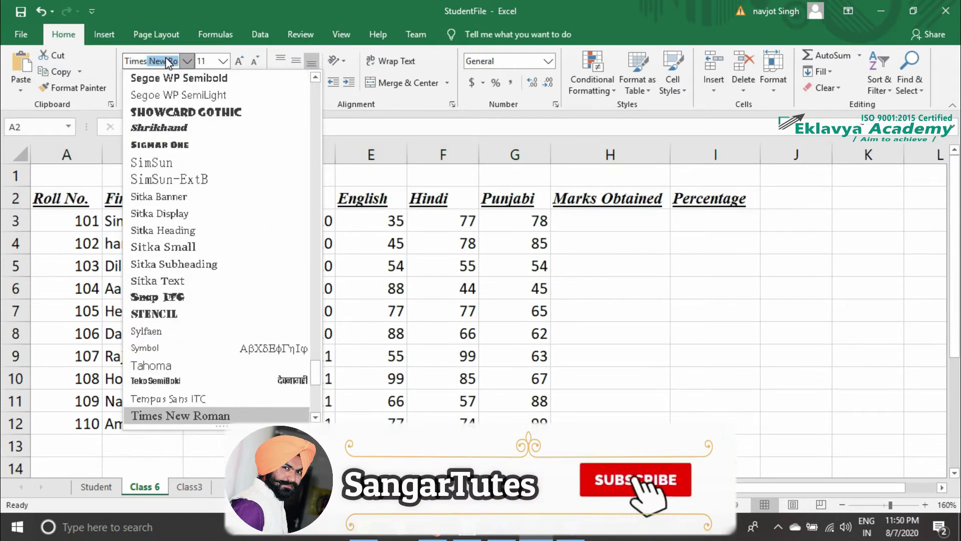
pyautogui.press('Return')
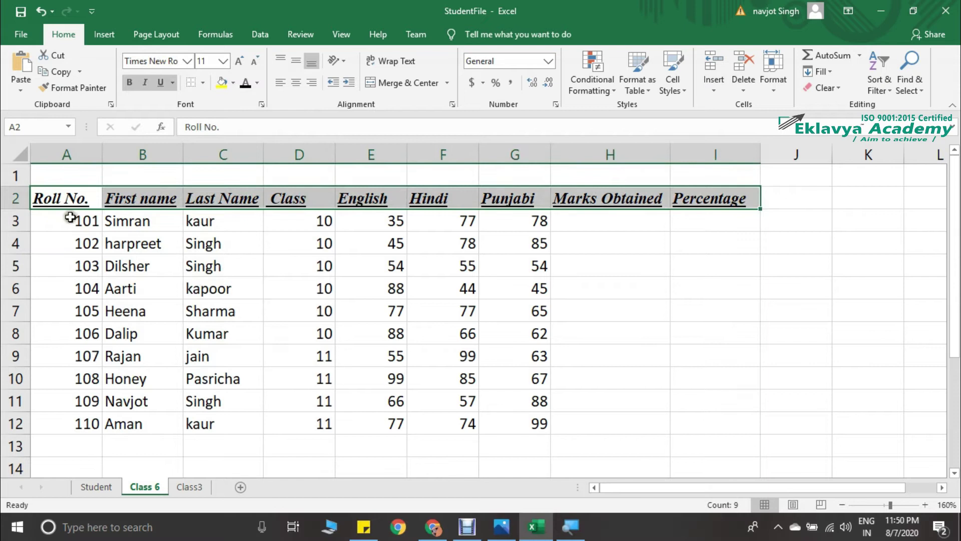
# Remove the italic and underline from header row A2:I2, leaving it bold
pyautogui.moveTo(48, 195); pyautogui.dragTo(686, 202)
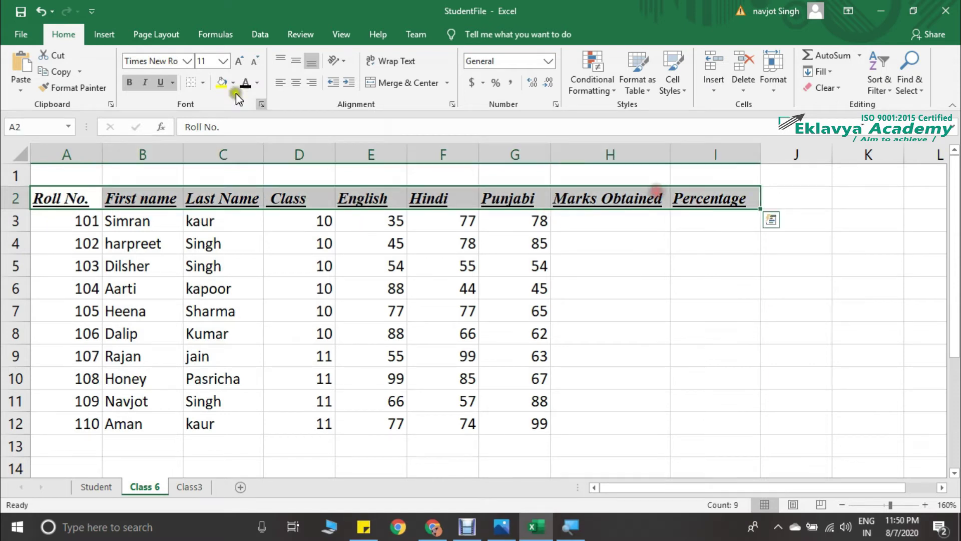
pyautogui.click(145, 83)
pyautogui.click(160, 82)
pyautogui.click(159, 269)
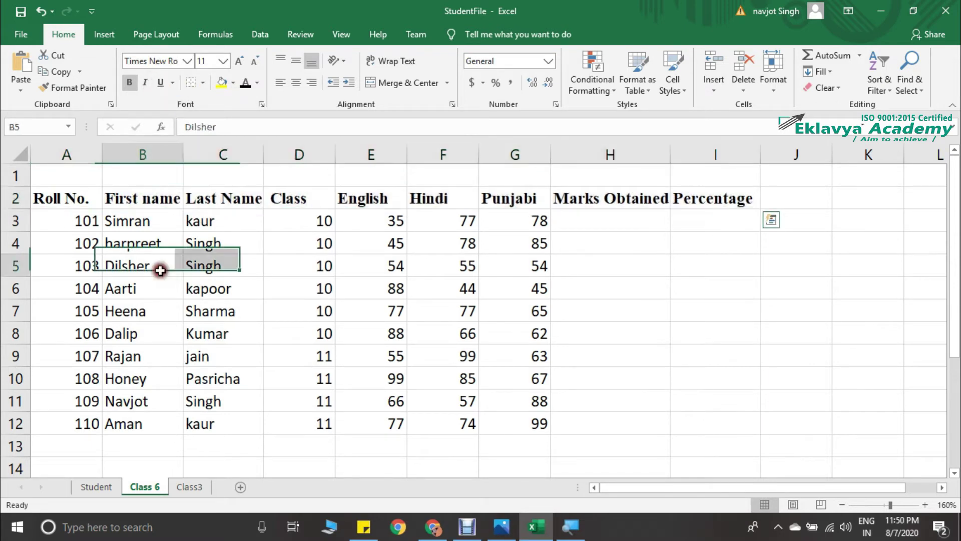
pyautogui.click(55, 198)
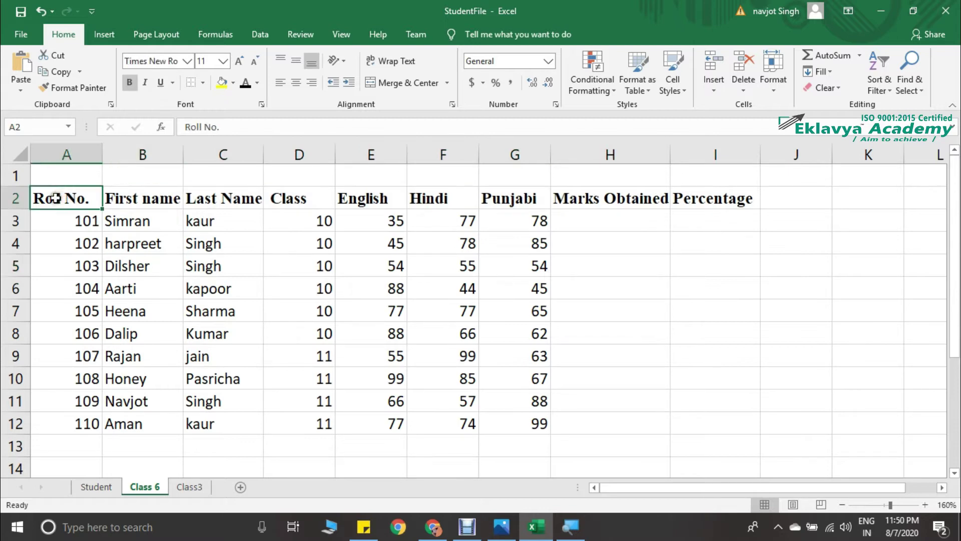
pyautogui.moveTo(50, 200); pyautogui.dragTo(693, 203)
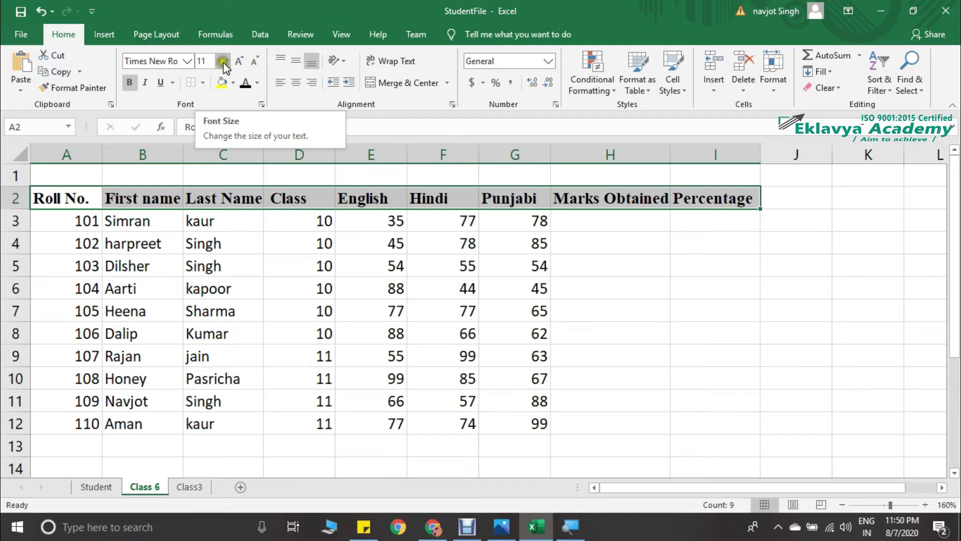
# Set the header row font size to 12
pyautogui.click(223, 61)
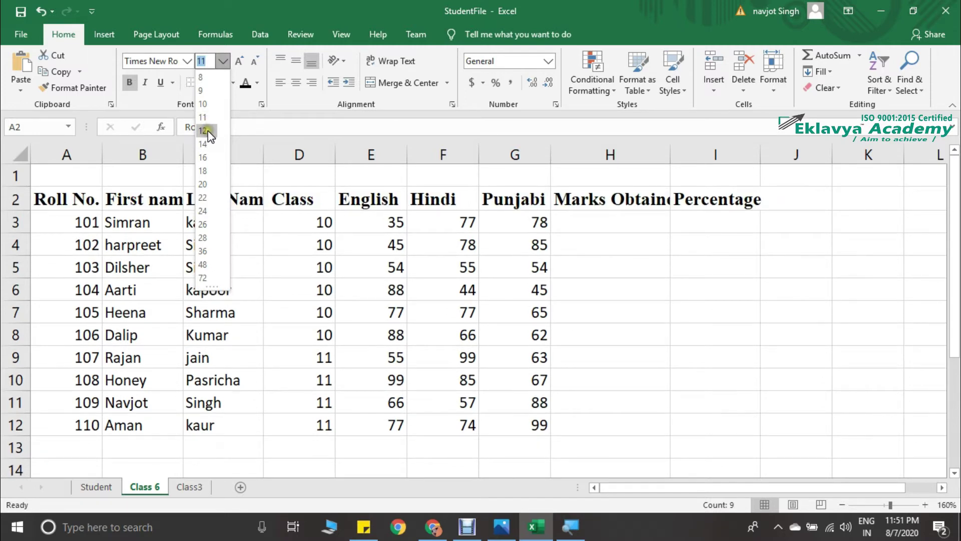
pyautogui.click(208, 131)
pyautogui.click(215, 246)
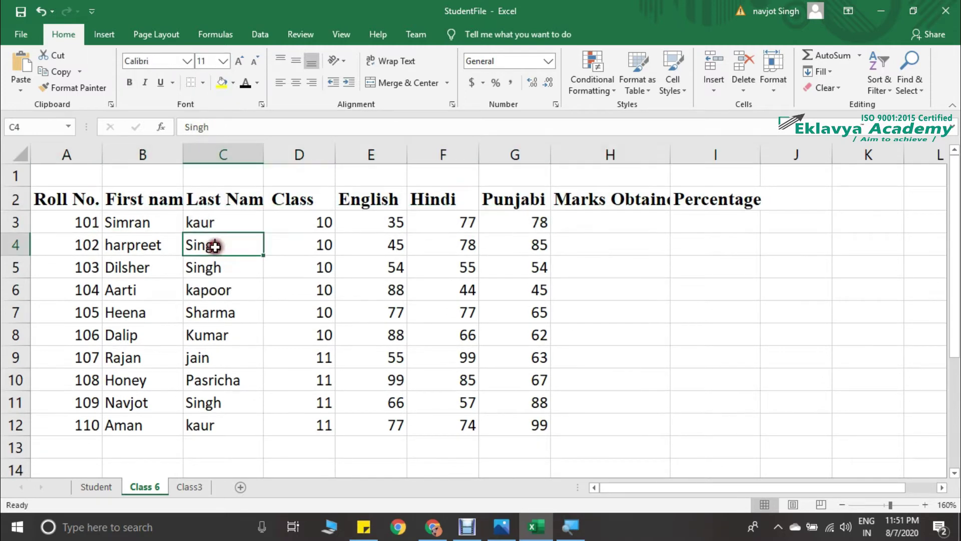
# Autofit columns B, C and H so First name, Last Name and Marks Obtained show fully
pyautogui.doubleClick(182, 155)
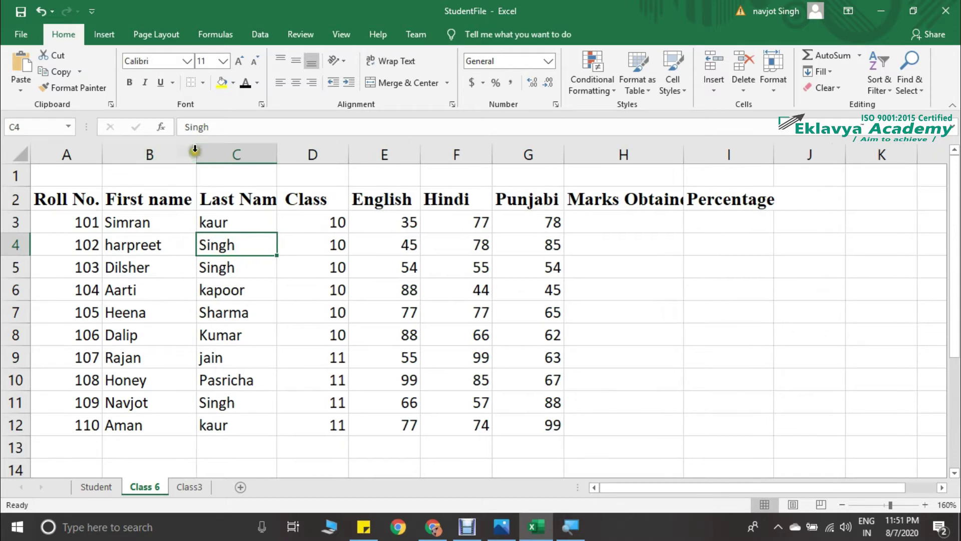
pyautogui.doubleClick(278, 148)
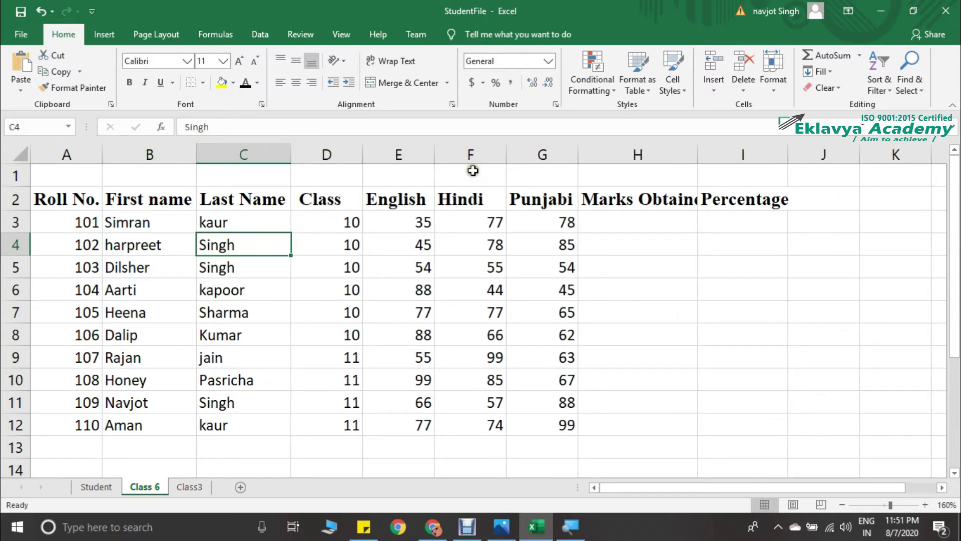
pyautogui.doubleClick(698, 151)
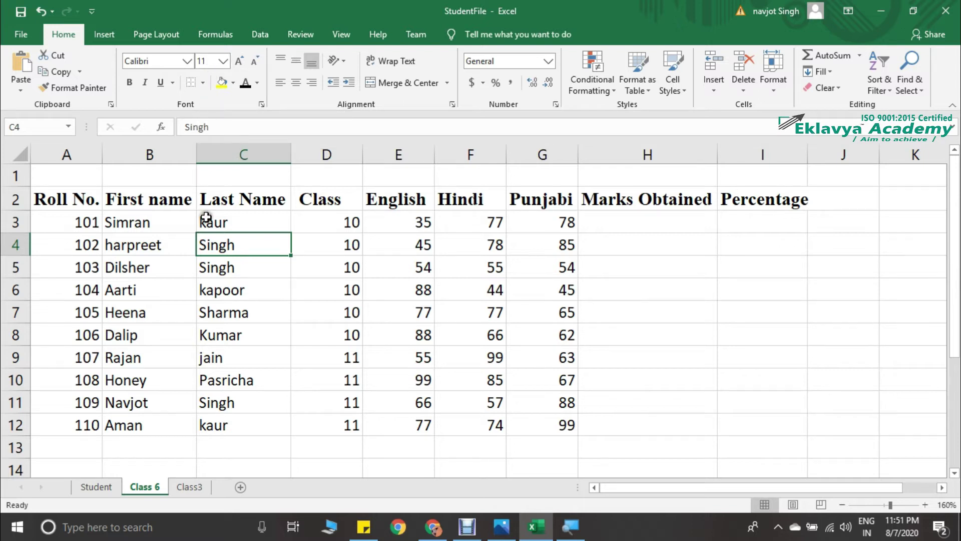
pyautogui.moveTo(57, 202); pyautogui.dragTo(575, 418)
# Try bottom and top borders on the table range A2:I12
pyautogui.click(366, 360)
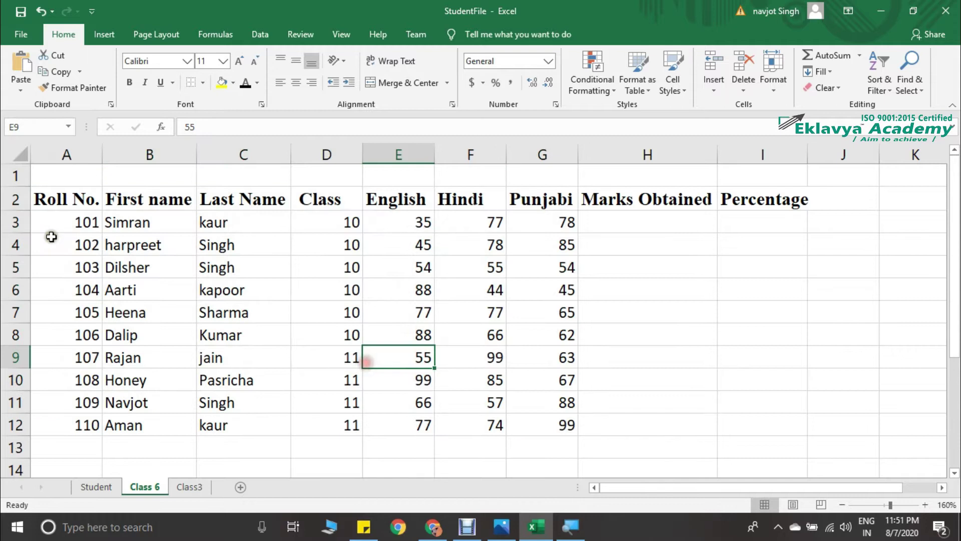
pyautogui.moveTo(39, 198); pyautogui.dragTo(781, 433)
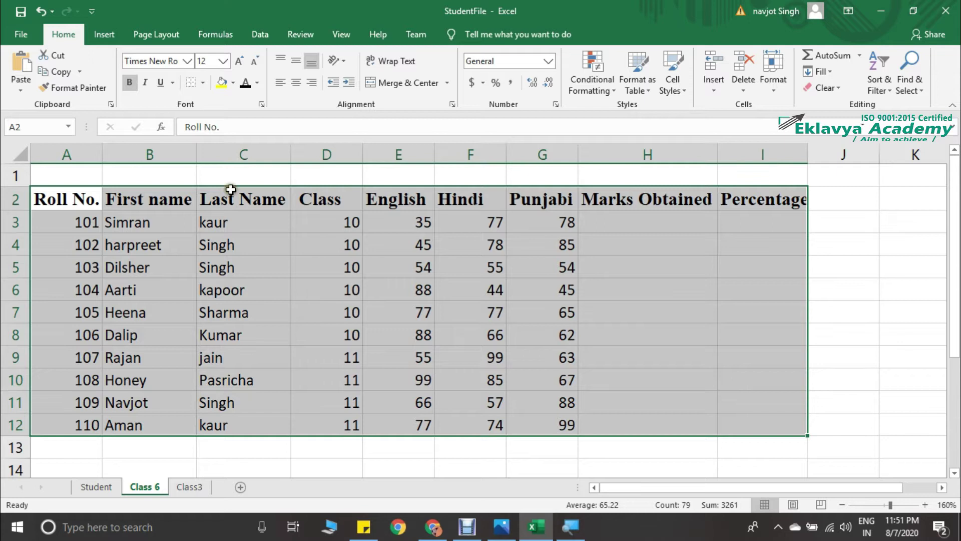
pyautogui.click(203, 85)
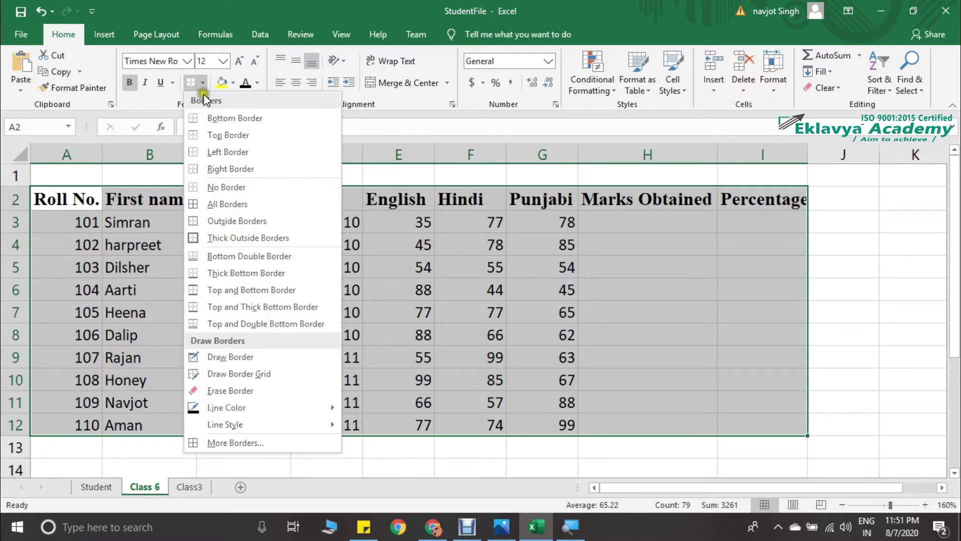
pyautogui.click(249, 120)
pyautogui.click(253, 225)
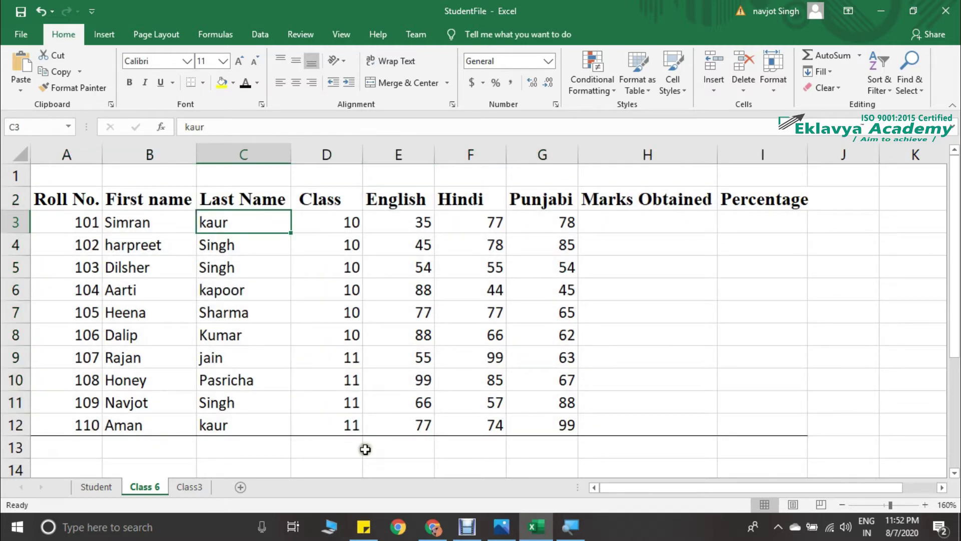
pyautogui.moveTo(65, 199); pyautogui.dragTo(756, 430)
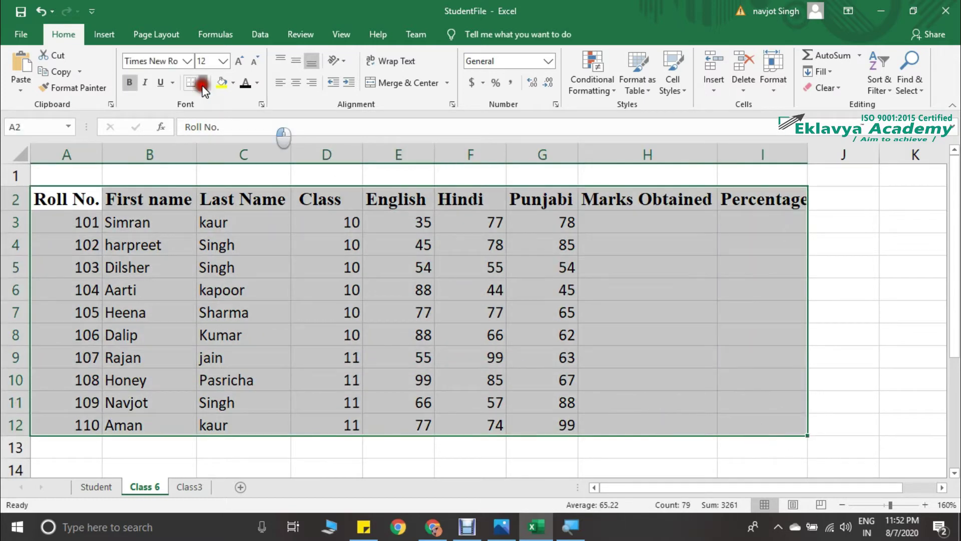
pyautogui.click(202, 82)
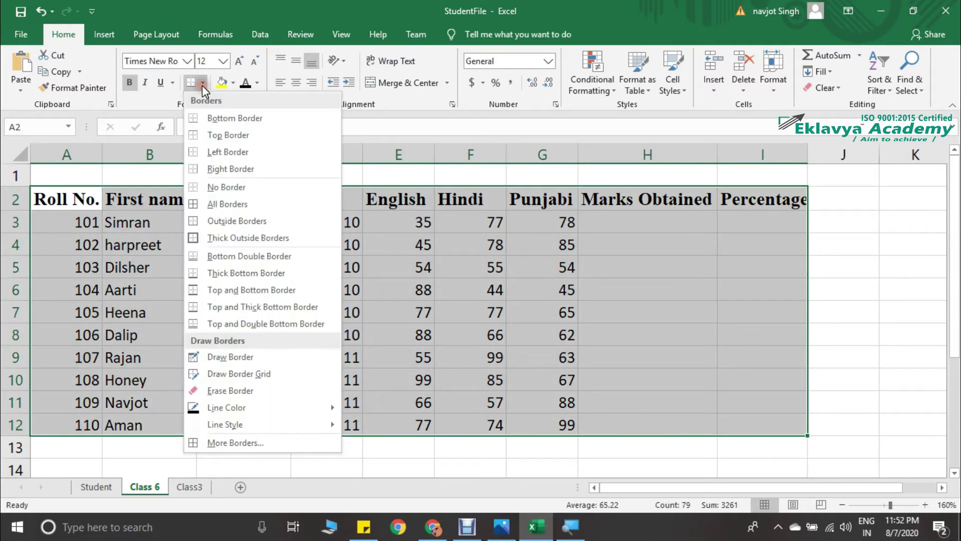
pyautogui.click(228, 136)
pyautogui.click(220, 199)
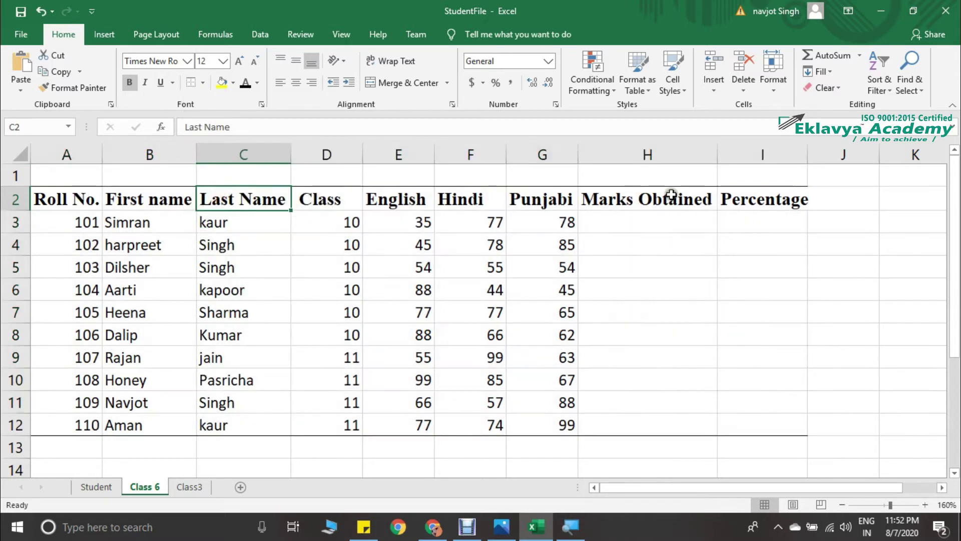
# Apply No Border to A2:I12 so the table has no lines
pyautogui.moveTo(48, 199)
pyautogui.mouseDown()
pyautogui.moveTo(760, 404)
pyautogui.moveTo(749, 423)
pyautogui.mouseUp()
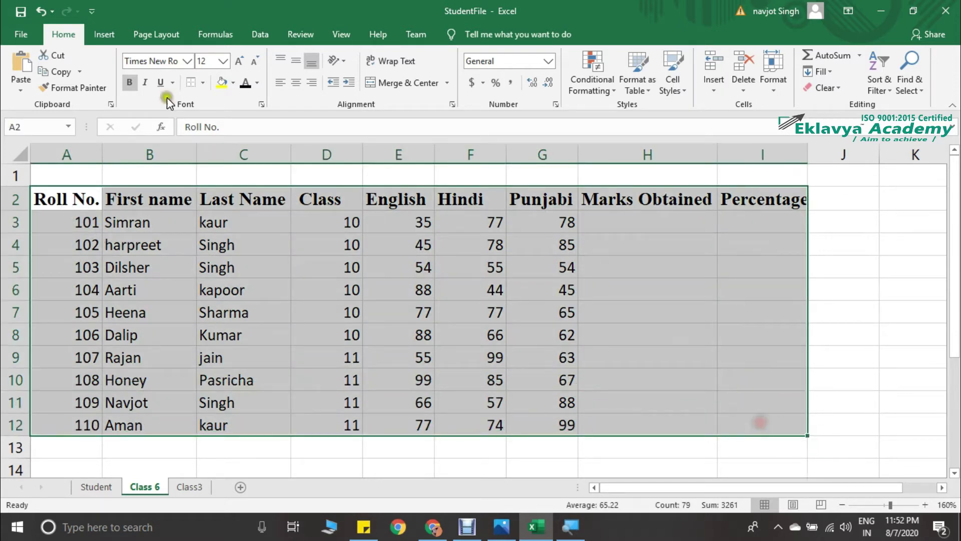
pyautogui.click(203, 82)
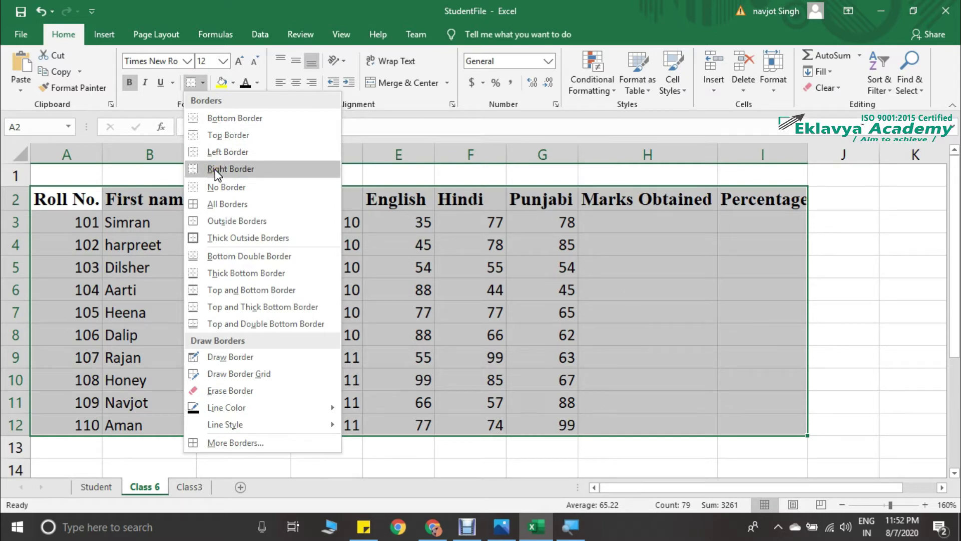
pyautogui.click(249, 188)
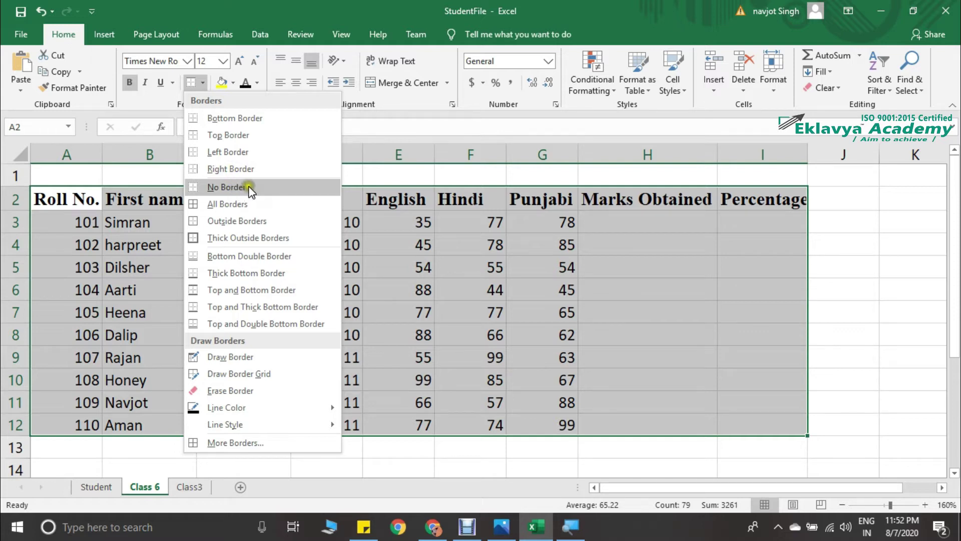
pyautogui.click(244, 283)
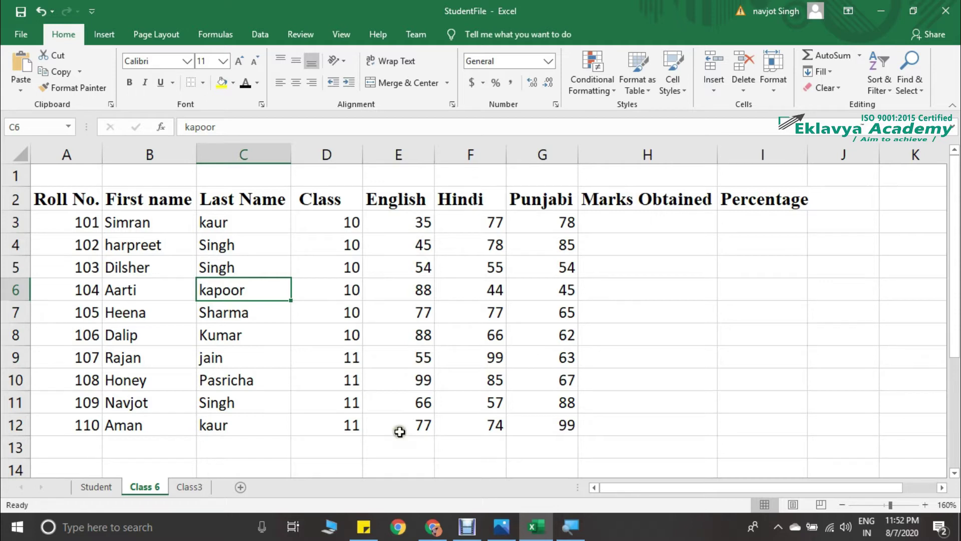
# Apply All Borders to every cell of A2:I12
pyautogui.moveTo(70, 198); pyautogui.dragTo(740, 419)
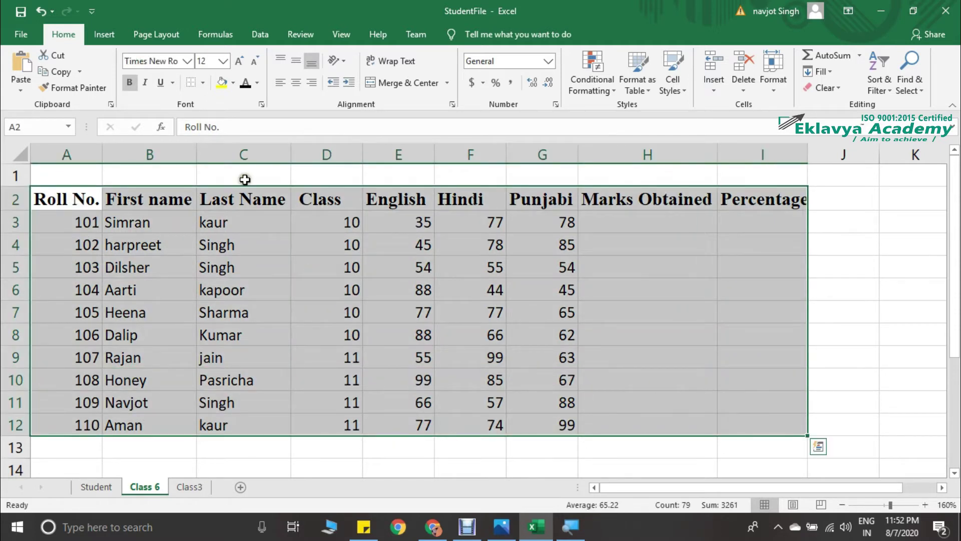
pyautogui.click(204, 82)
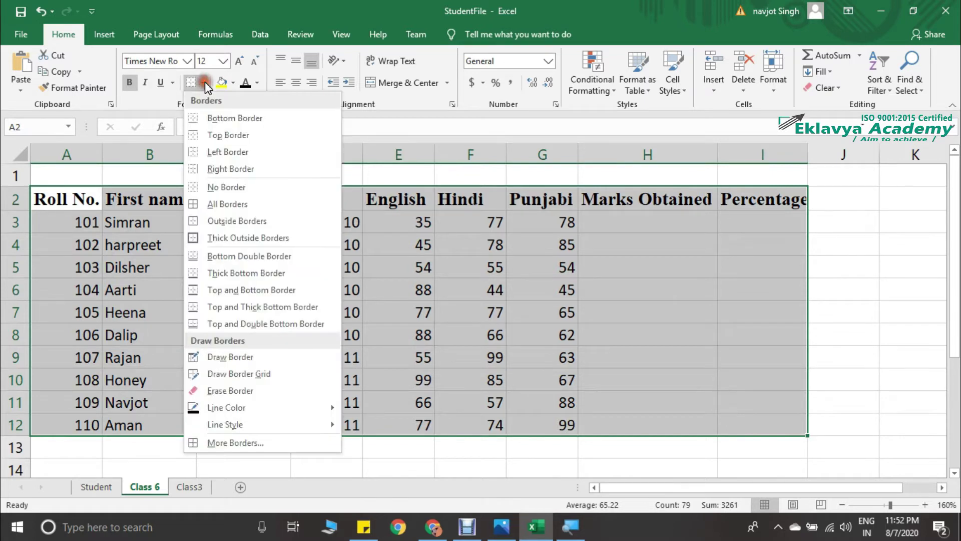
pyautogui.click(233, 204)
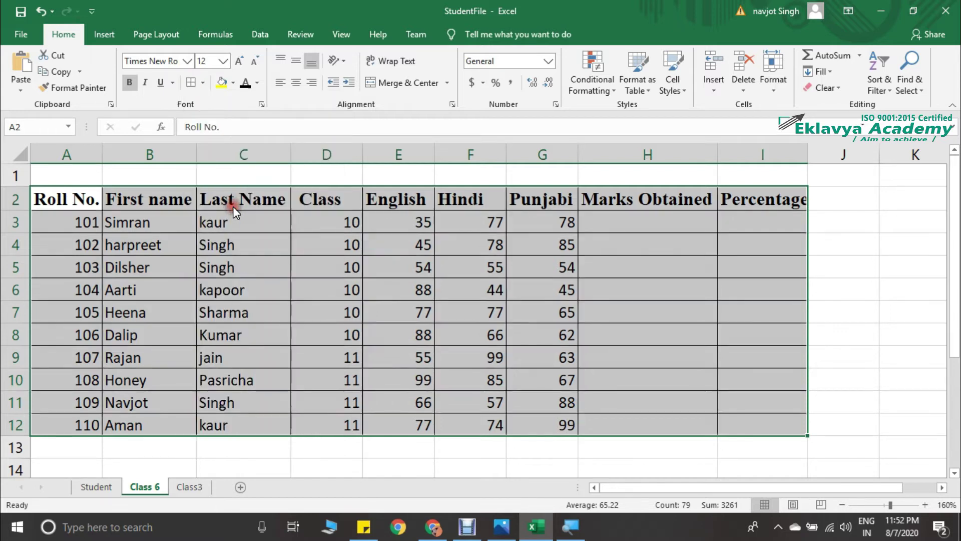
pyautogui.click(227, 293)
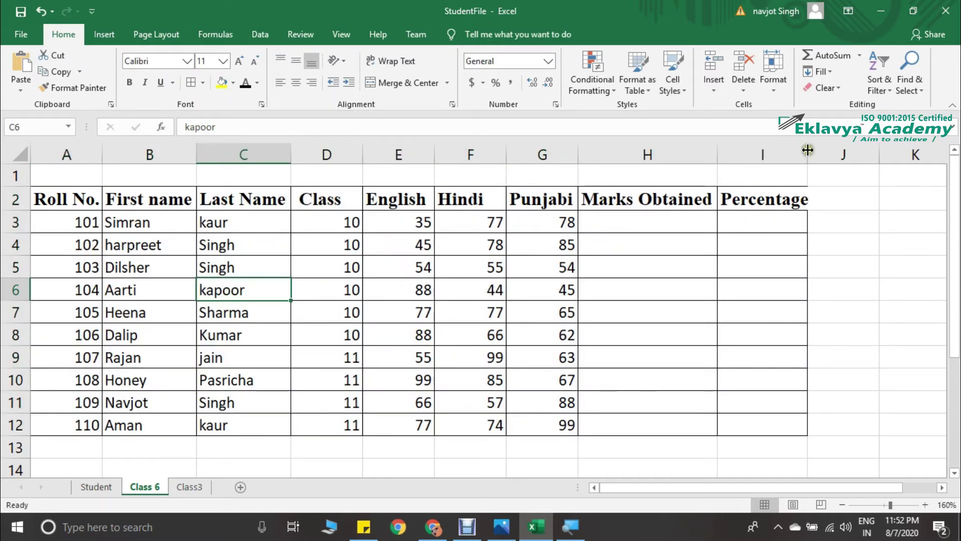
# Widen the Percentage column I slightly
pyautogui.moveTo(807, 150); pyautogui.dragTo(814, 150)
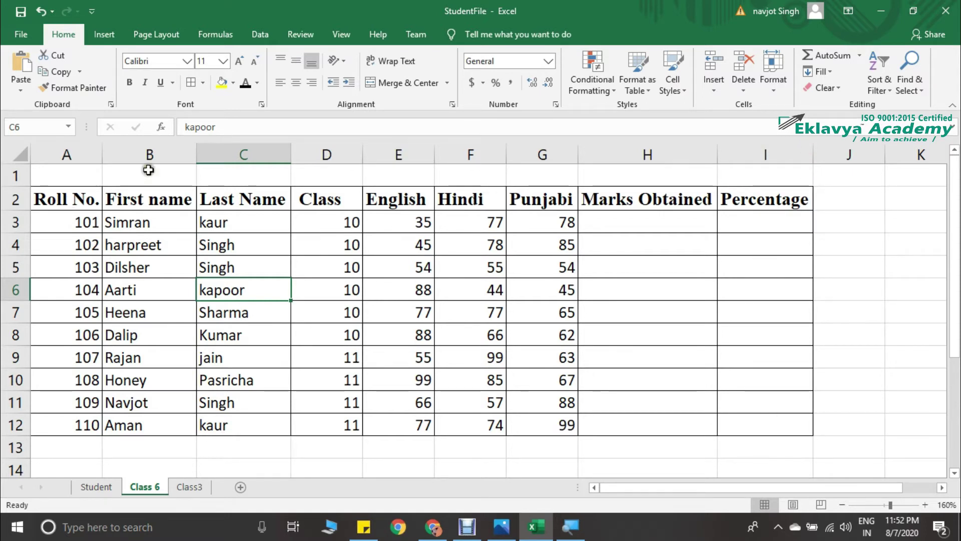
pyautogui.click(203, 83)
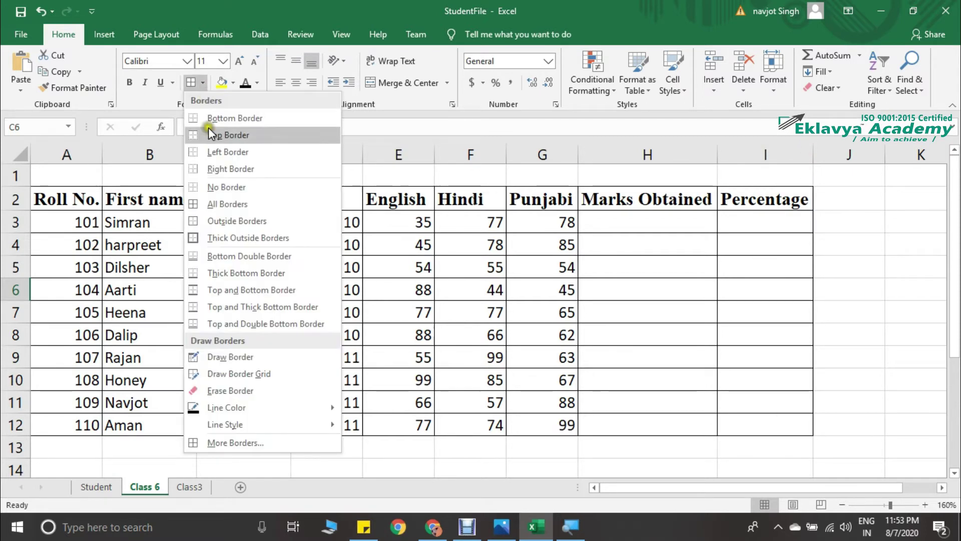
pyautogui.click(218, 223)
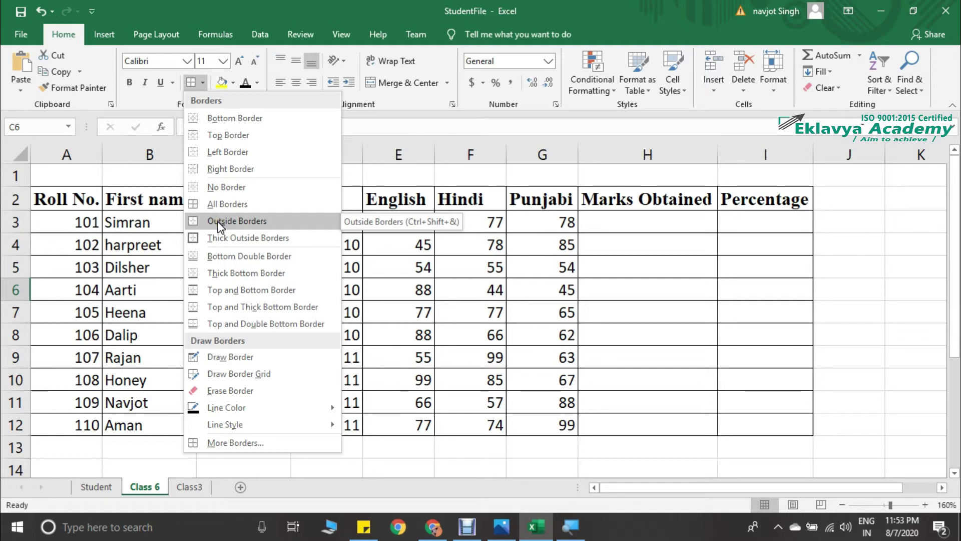
pyautogui.click(96, 220)
# Clear all borders from table A2:I12 with No Border
pyautogui.moveTo(75, 197)
pyautogui.mouseDown()
pyautogui.moveTo(622, 389)
pyautogui.moveTo(776, 425)
pyautogui.mouseUp()
pyautogui.click(202, 83)
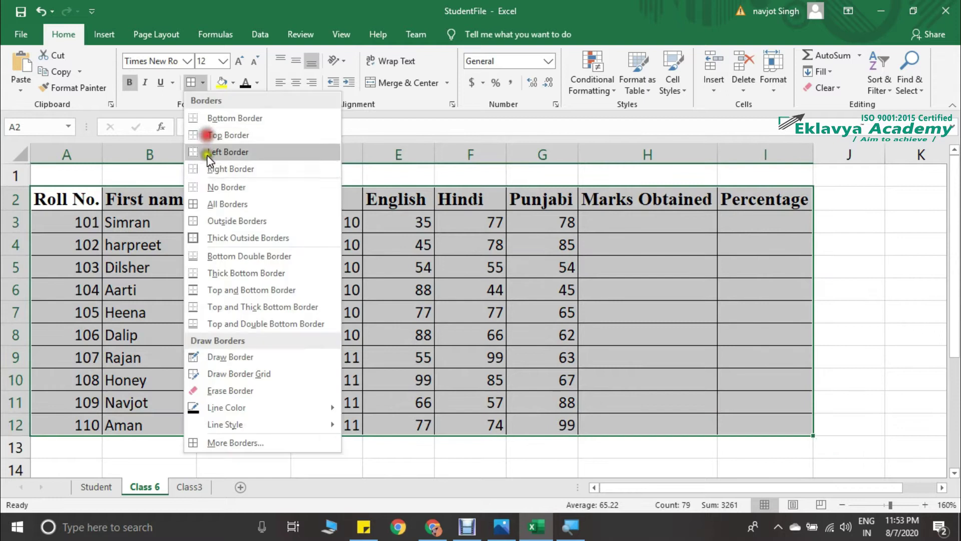
pyautogui.click(225, 186)
pyautogui.click(195, 268)
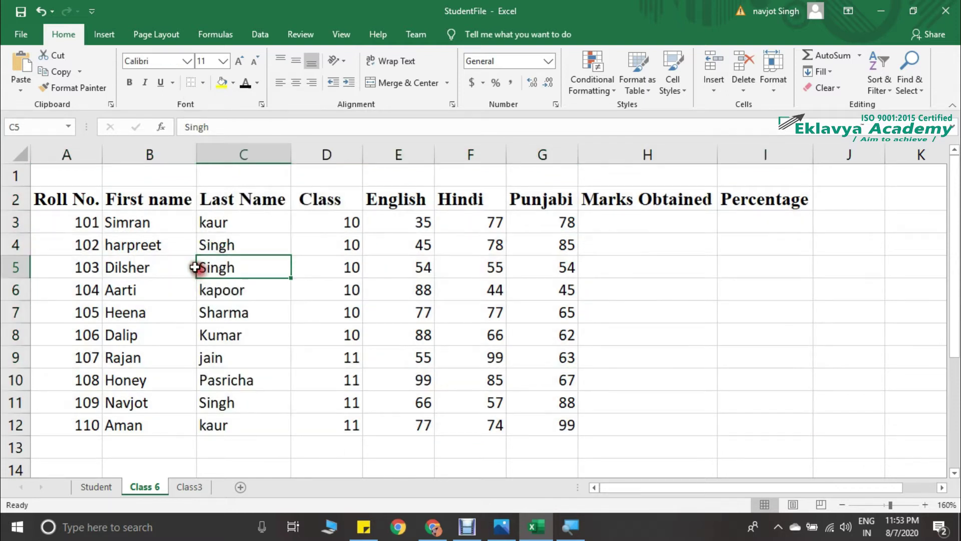
# Frame A2:I12 with a thick outside border
pyautogui.moveTo(75, 198); pyautogui.dragTo(754, 420)
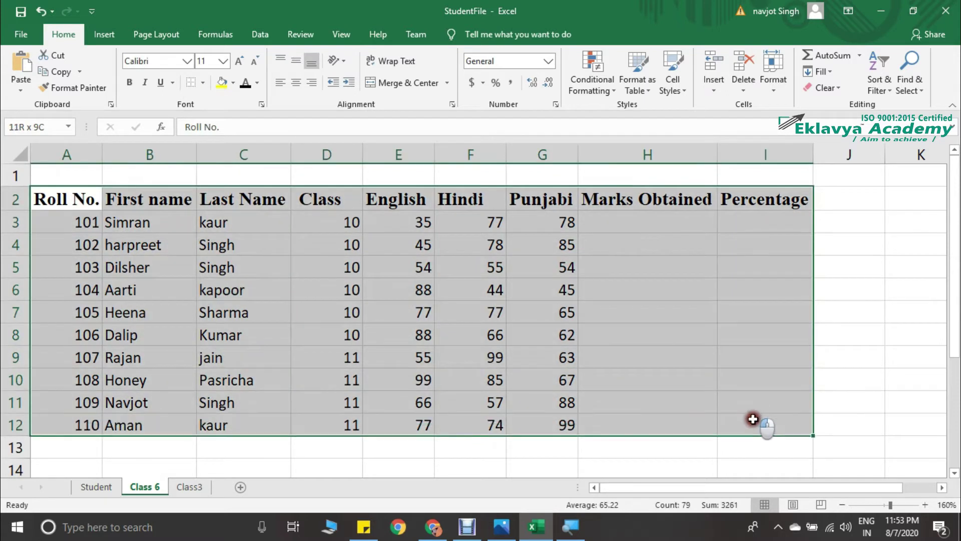
pyautogui.click(202, 83)
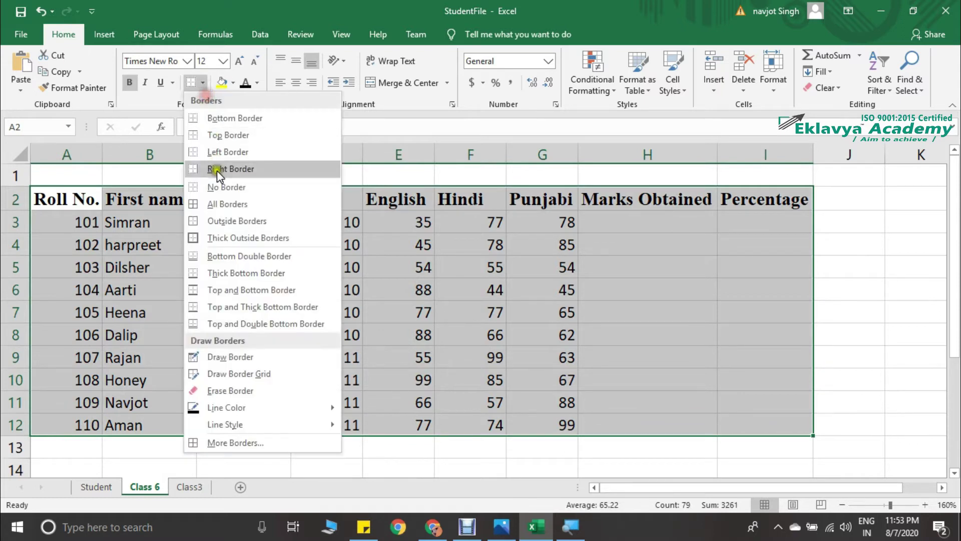
pyautogui.click(244, 225)
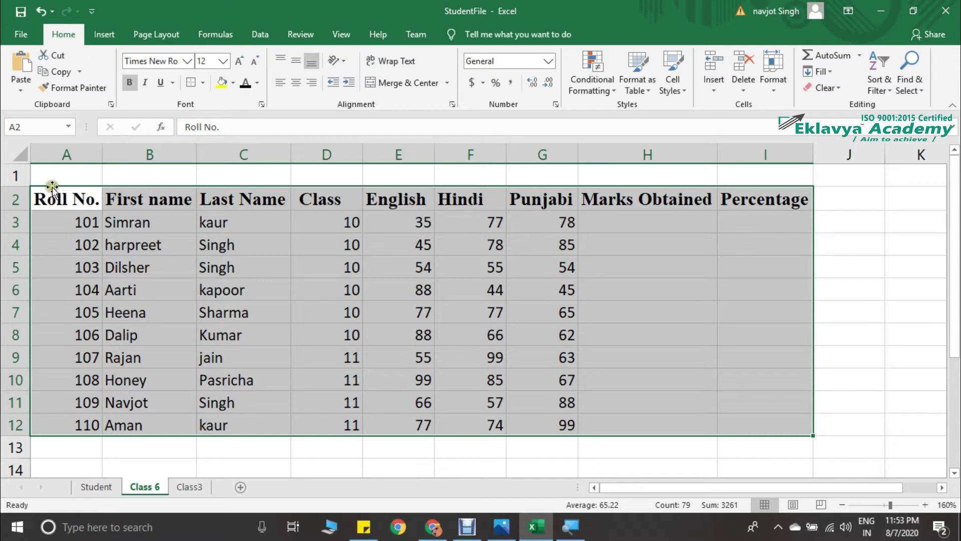
pyautogui.click(508, 419)
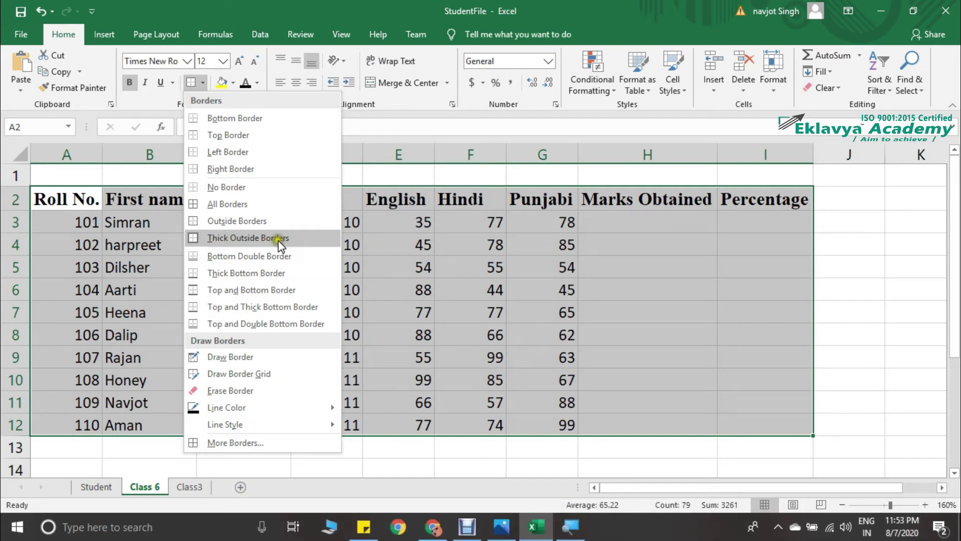
pyautogui.click(279, 239)
pyautogui.click(274, 241)
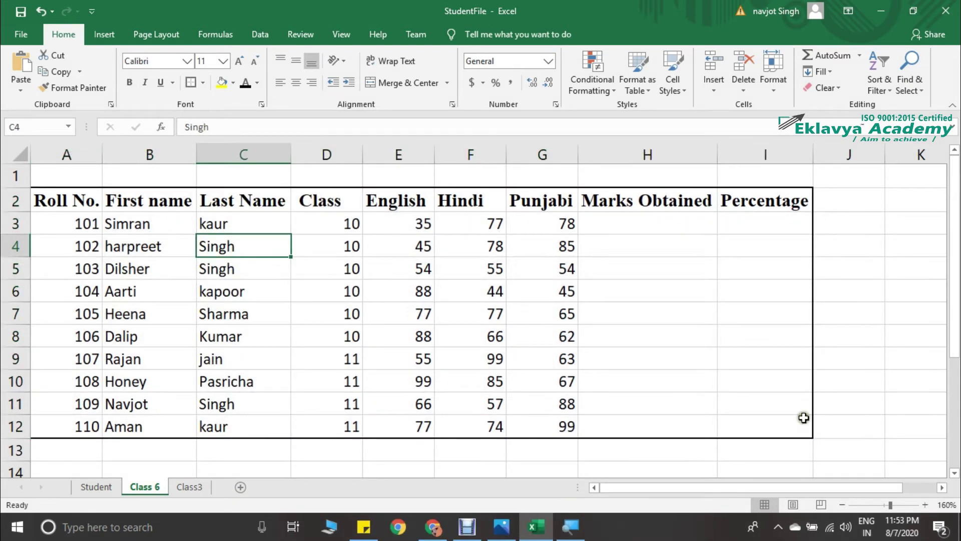
# Use Draw Border to hand-draw dashed lines along cells C4, C5, D4 and E3
pyautogui.click(203, 82)
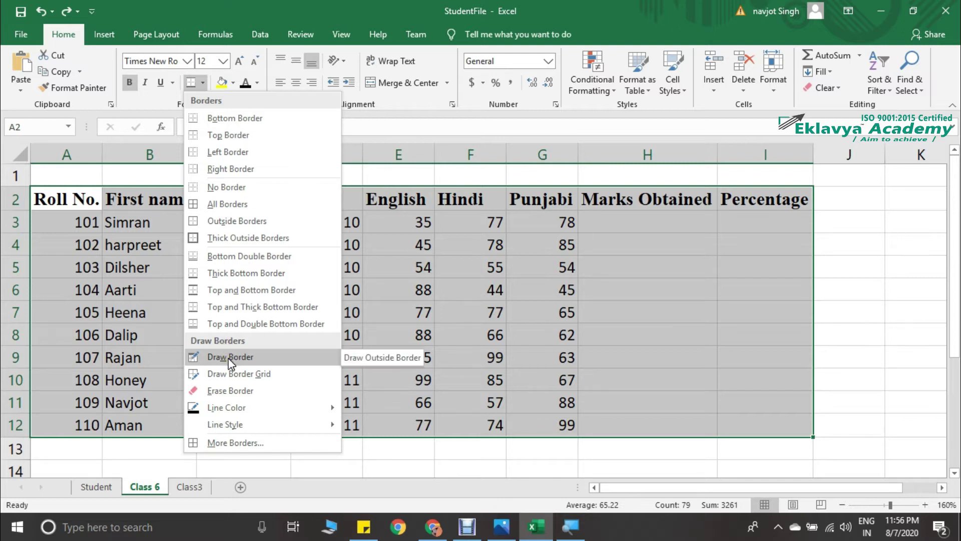
pyautogui.click(229, 357)
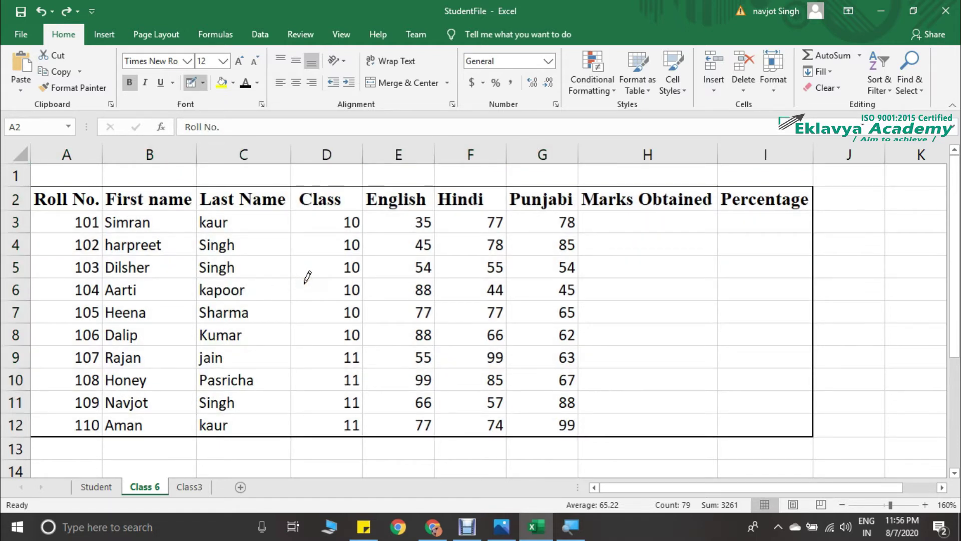
pyautogui.keyDown('ctrl'); pyautogui.scroll(2, 307, 277); pyautogui.keyUp('ctrl')
pyautogui.keyDown('ctrl'); pyautogui.scroll(1, 307, 277); pyautogui.keyUp('ctrl')
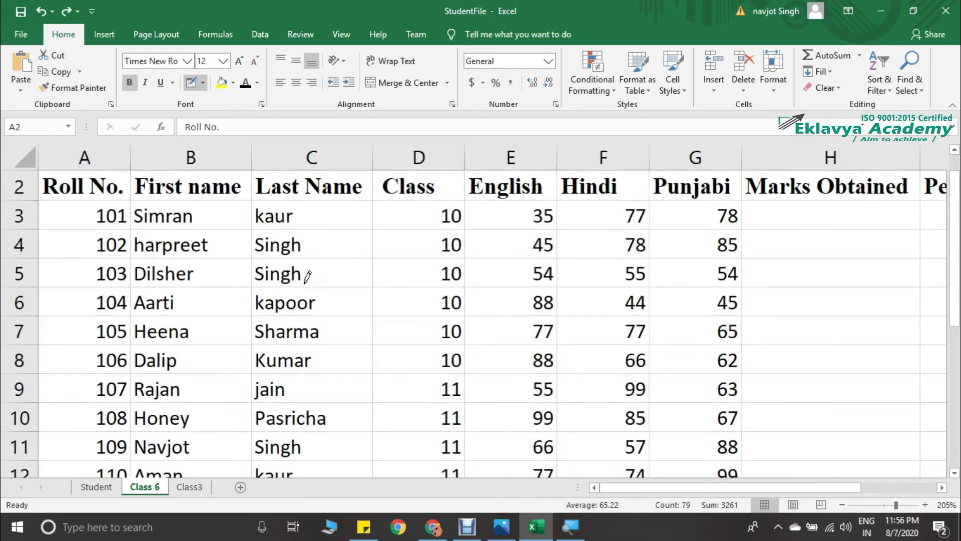
pyautogui.keyDown('ctrl'); pyautogui.scroll(-1, 307, 277); pyautogui.keyUp('ctrl')
pyautogui.keyDown('ctrl'); pyautogui.scroll(-1, 308, 277); pyautogui.keyUp('ctrl')
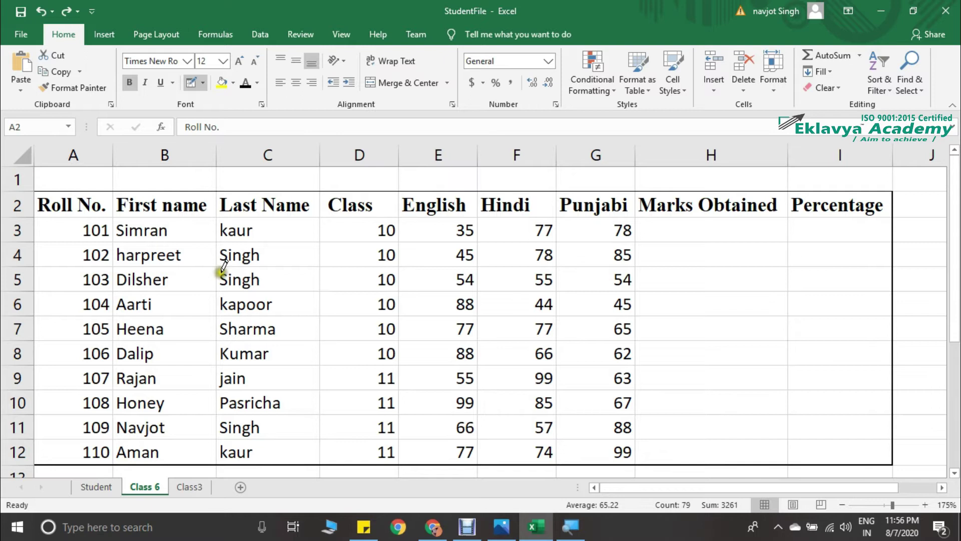
pyautogui.moveTo(216, 266); pyautogui.dragTo(286, 270)
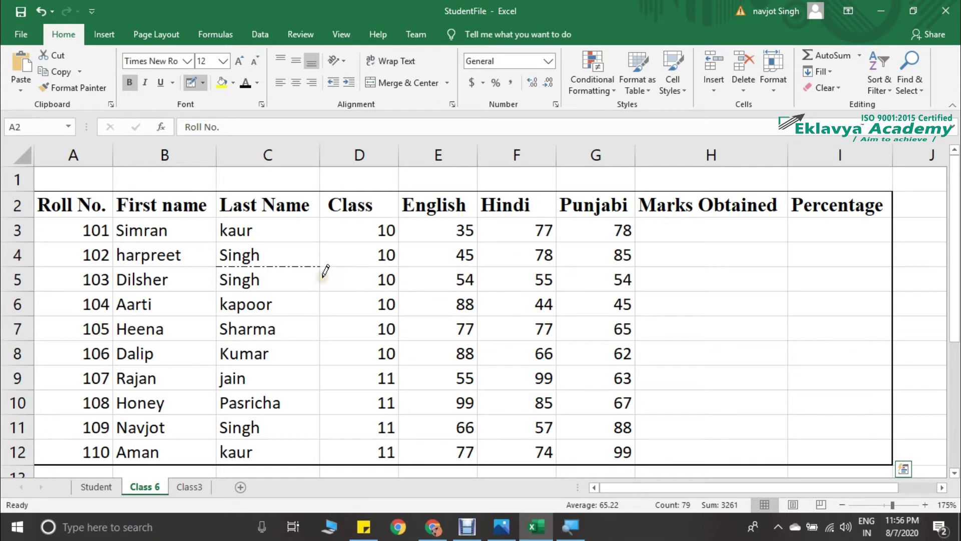
pyautogui.moveTo(322, 272); pyautogui.dragTo(222, 274)
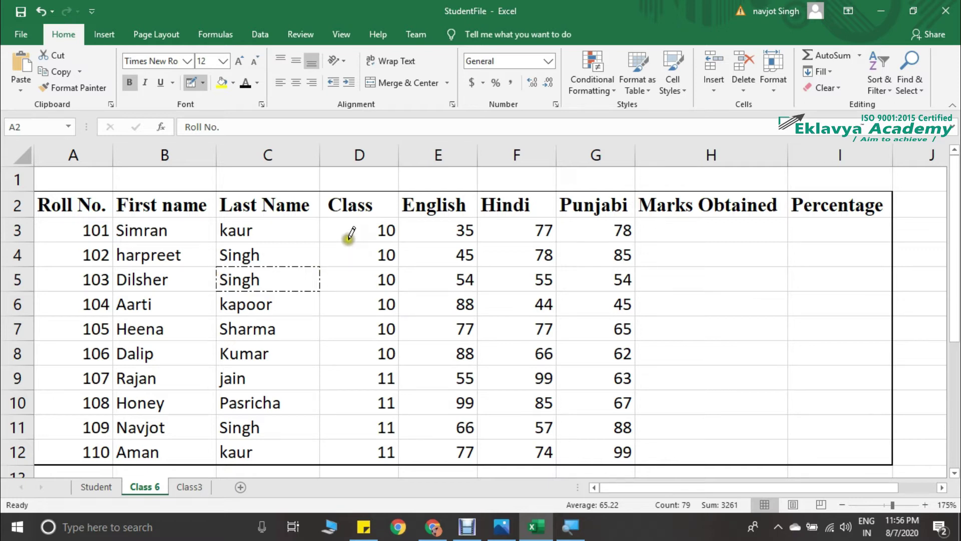
pyautogui.moveTo(321, 256)
pyautogui.mouseDown()
pyautogui.moveTo(399, 243)
pyautogui.moveTo(373, 264)
pyautogui.mouseUp()
pyautogui.moveTo(403, 218); pyautogui.dragTo(478, 220)
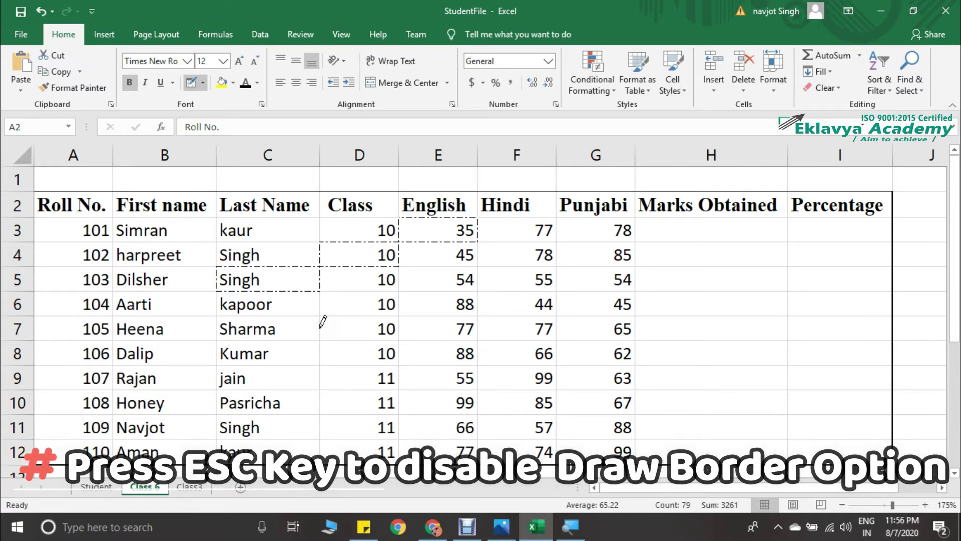
# Exit freehand drawing, select cells around C3:E6 and switch to the Draw Border Grid tool
pyautogui.hotkey('ctrl', 'a')
pyautogui.press('Escape')
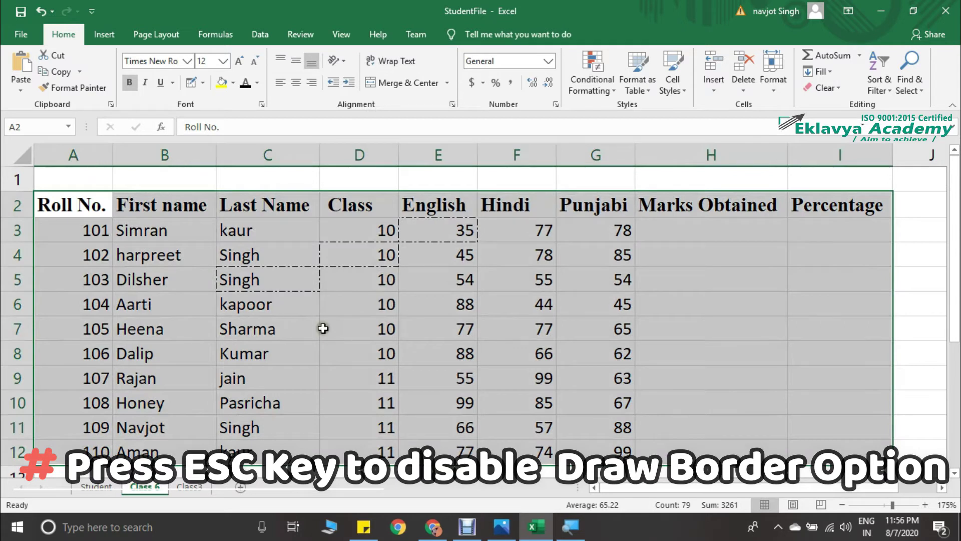
pyautogui.click(325, 328)
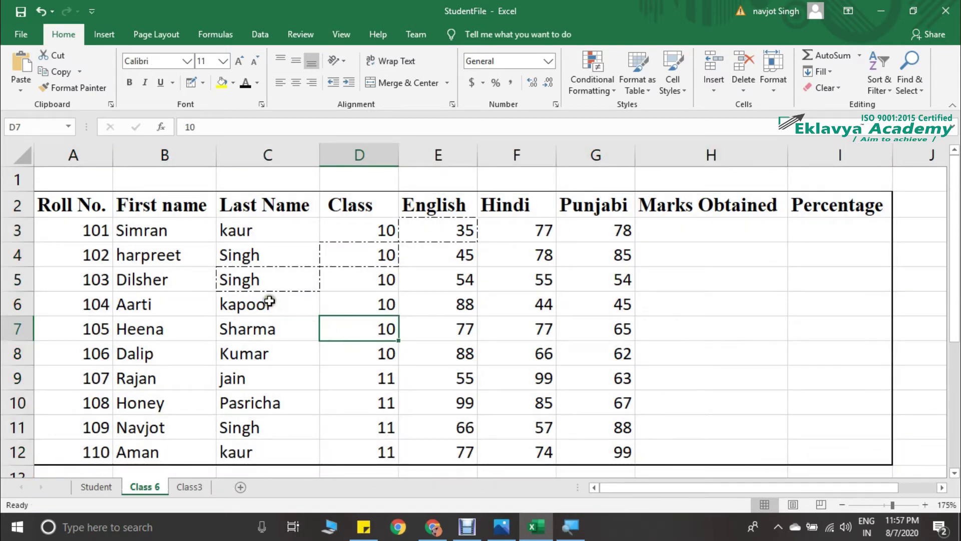
pyautogui.moveTo(438, 231); pyautogui.dragTo(286, 307)
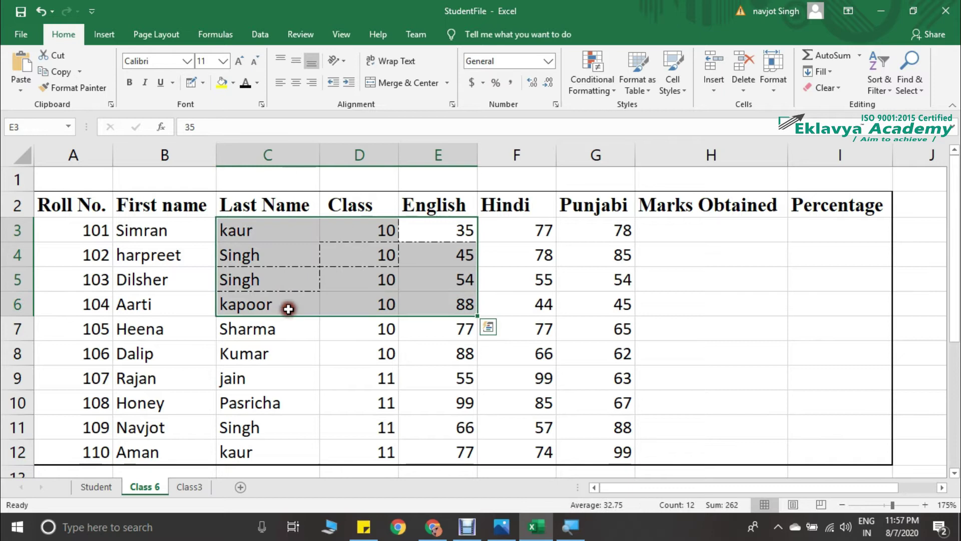
pyautogui.click(285, 329)
pyautogui.click(203, 82)
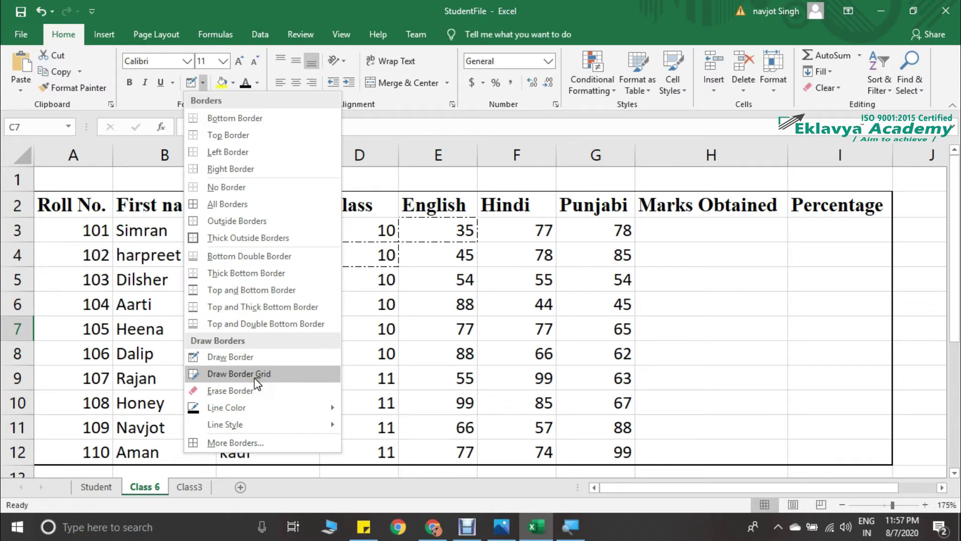
pyautogui.click(209, 375)
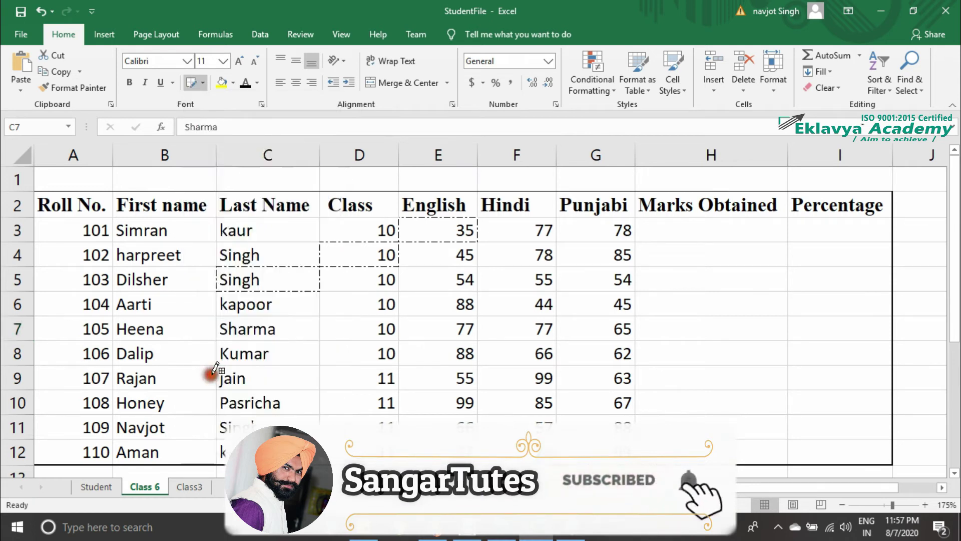
pyautogui.click(202, 82)
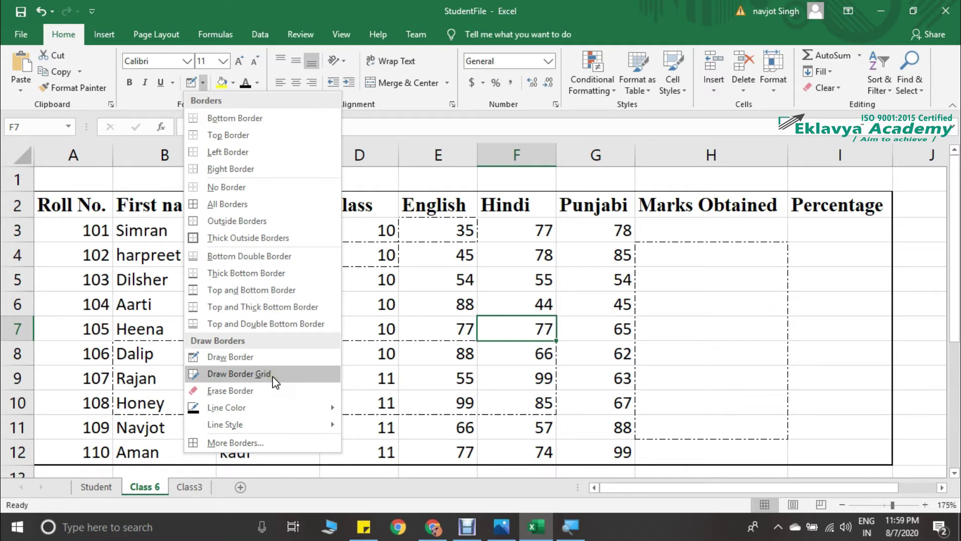
# Draw dashed grid borders down the Percentage cells I3:I11
pyautogui.click(239, 373)
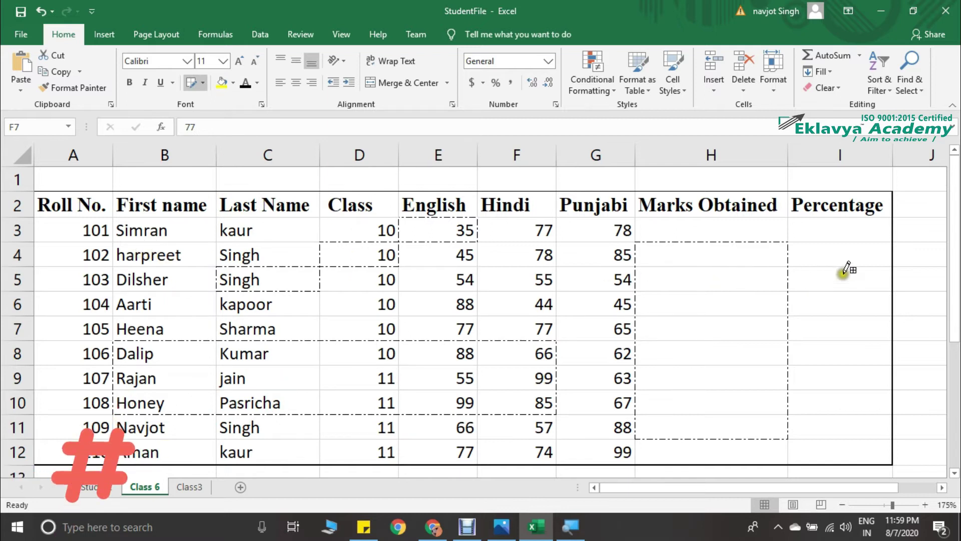
pyautogui.click(835, 239)
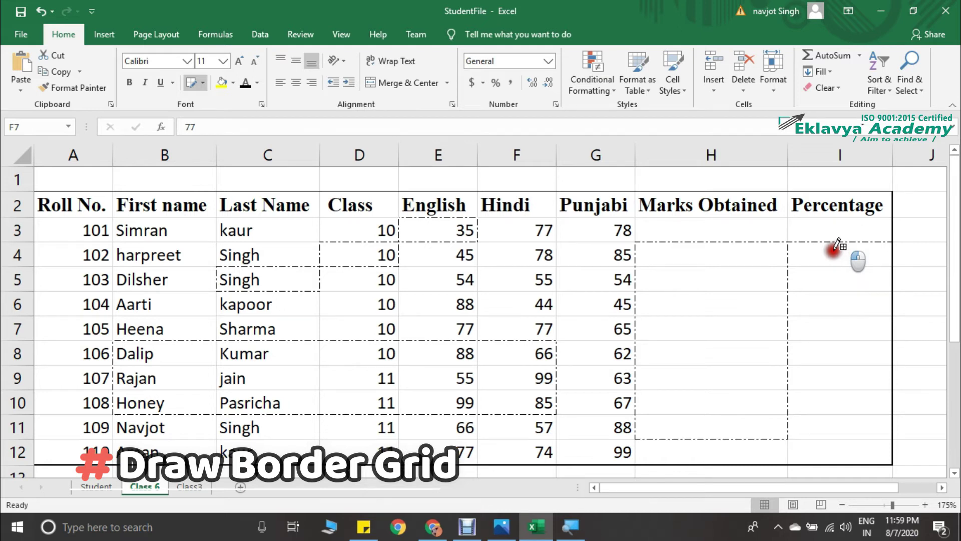
pyautogui.moveTo(835, 242)
pyautogui.mouseDown()
pyautogui.moveTo(845, 273)
pyautogui.moveTo(842, 369)
pyautogui.mouseUp()
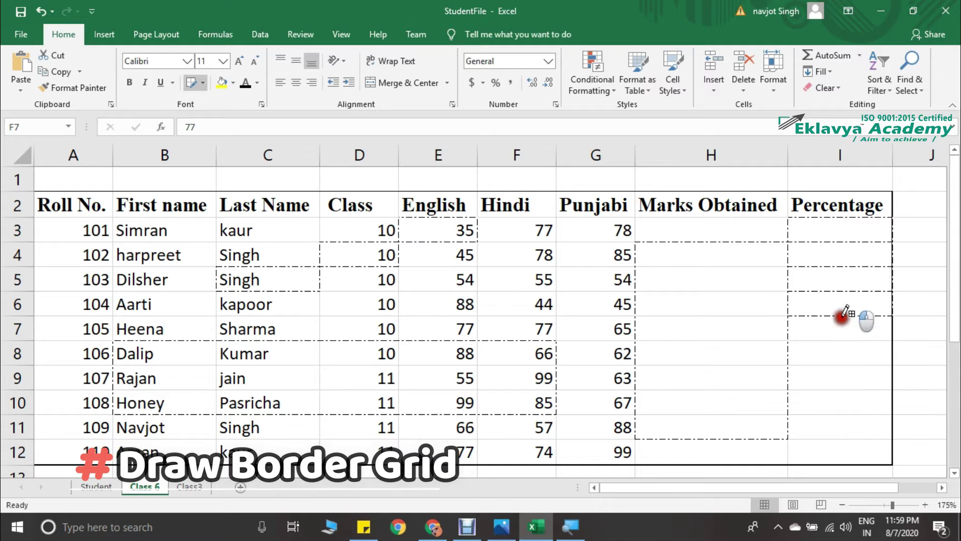
pyautogui.moveTo(842, 369); pyautogui.dragTo(832, 411)
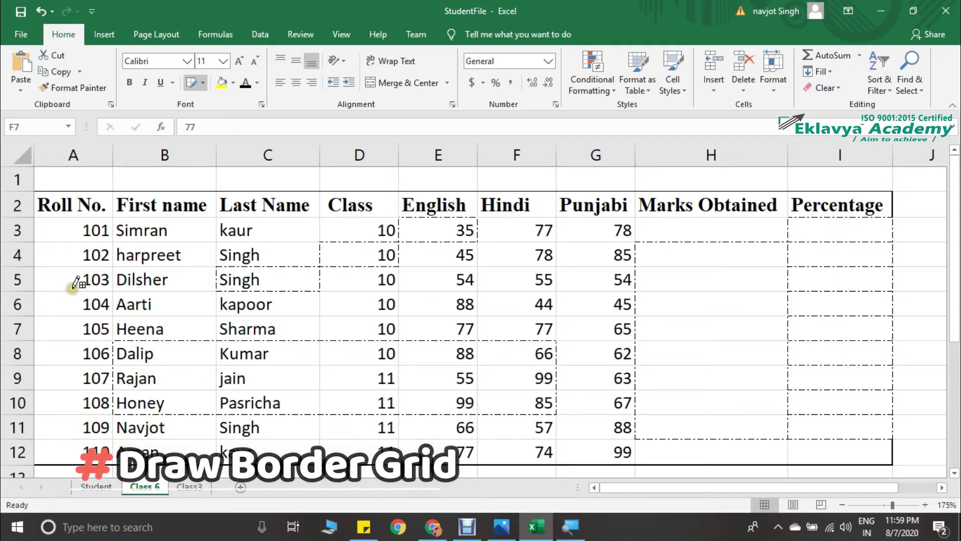
# Extend the dashed grid across rows 6–10 into column F
pyautogui.moveTo(75, 300)
pyautogui.mouseDown()
pyautogui.moveTo(78, 327)
pyautogui.moveTo(484, 325)
pyautogui.mouseUp()
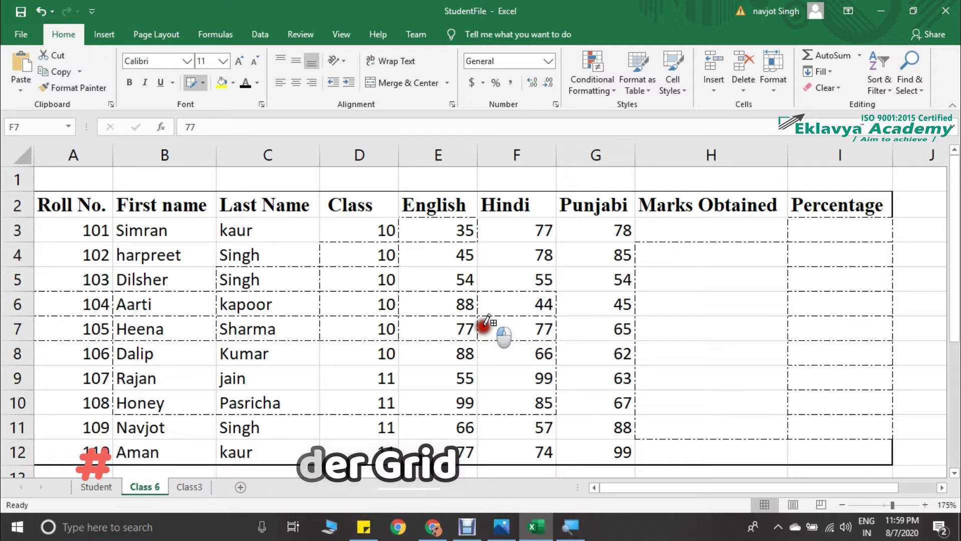
pyautogui.moveTo(485, 323); pyautogui.dragTo(503, 373)
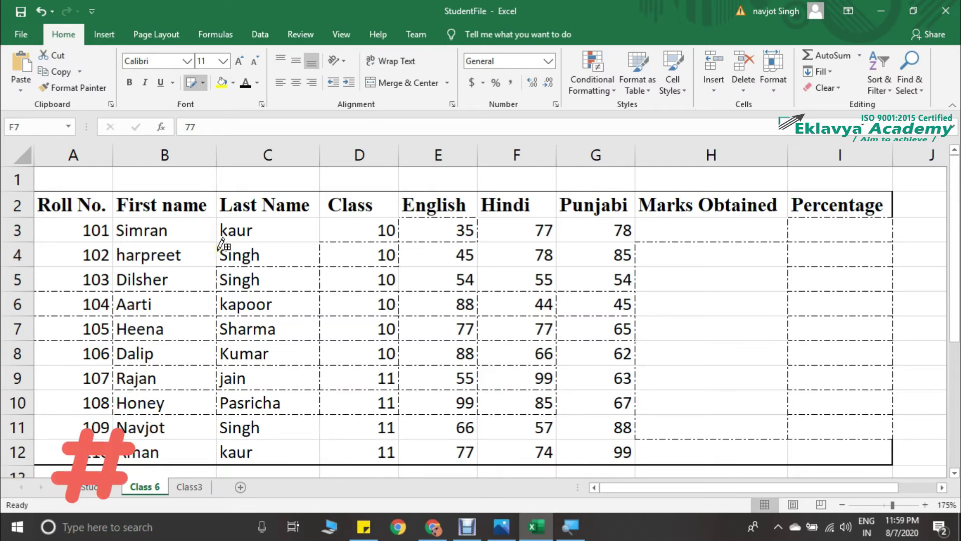
pyautogui.press('Escape')
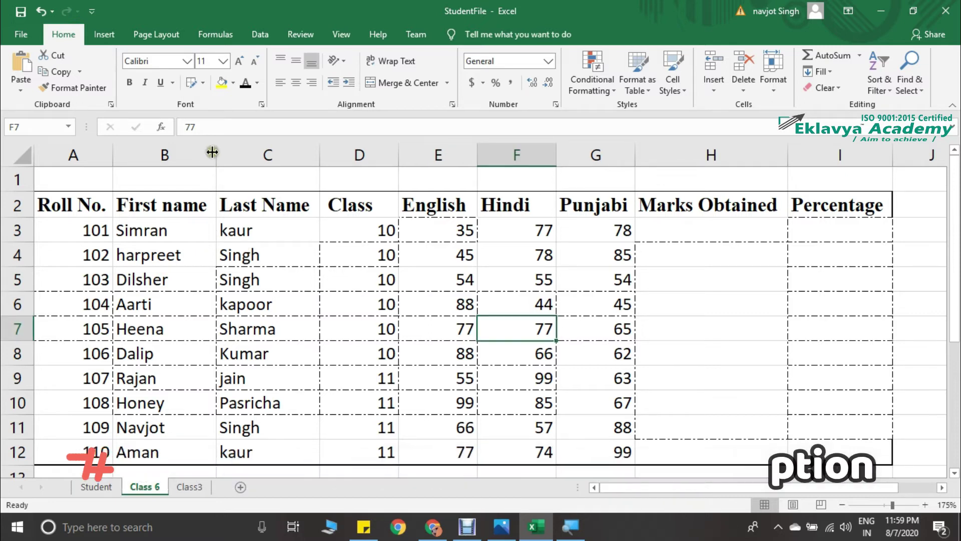
# Use Erase Border to remove the dashed borders from columns F through I
pyautogui.click(203, 83)
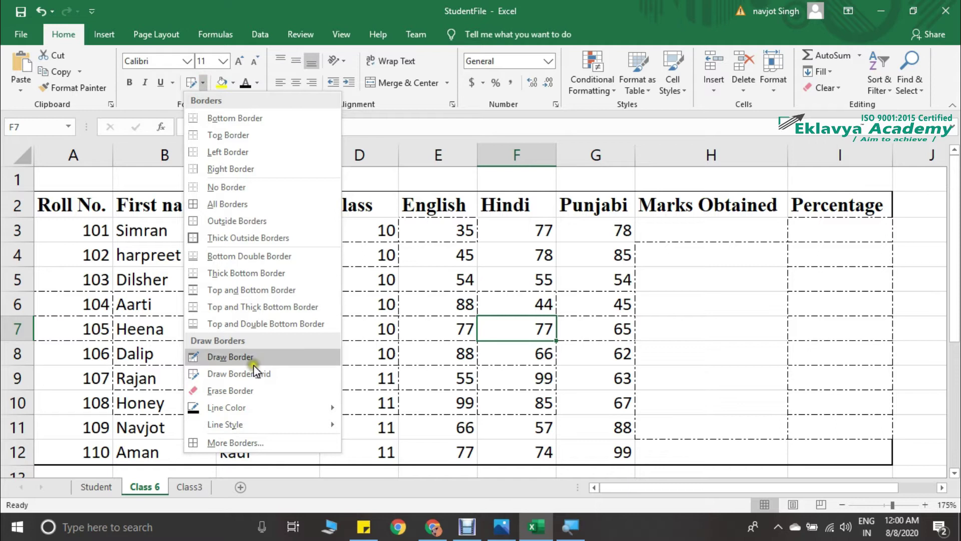
pyautogui.click(250, 399)
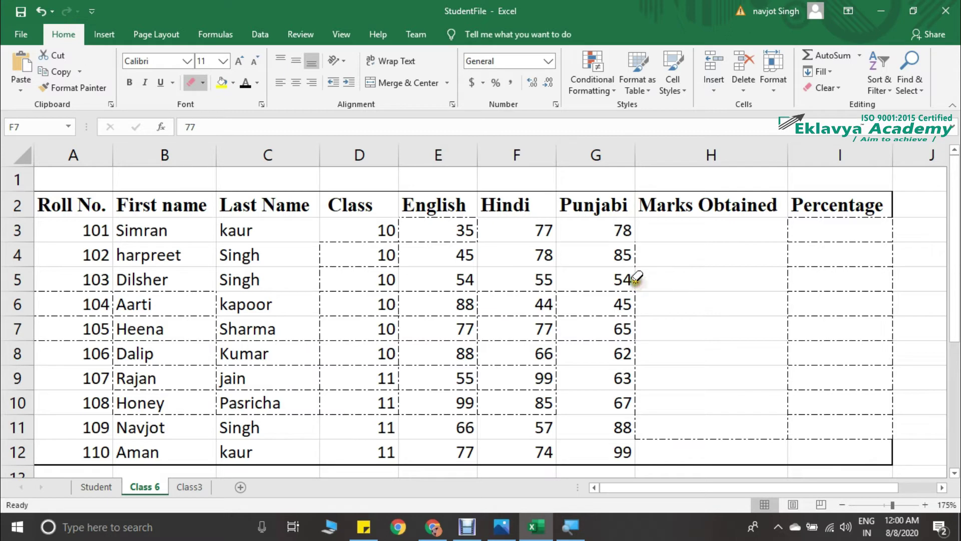
pyautogui.moveTo(594, 251)
pyautogui.mouseDown()
pyautogui.moveTo(614, 345)
pyautogui.moveTo(845, 341)
pyautogui.moveTo(855, 408)
pyautogui.moveTo(816, 285)
pyautogui.moveTo(820, 195)
pyautogui.moveTo(888, 232)
pyautogui.moveTo(878, 251)
pyautogui.moveTo(210, 112)
pyautogui.mouseUp()
pyautogui.click(200, 84)
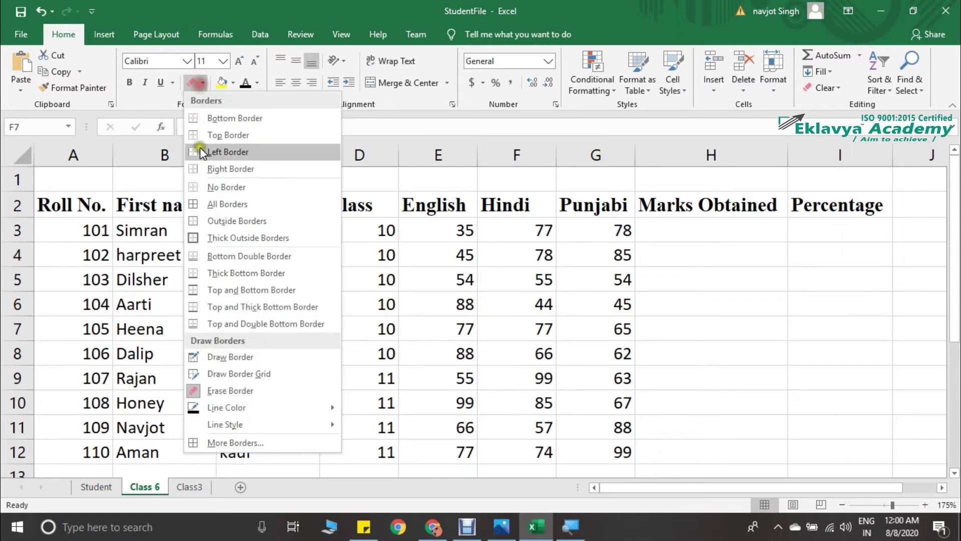
# Draw an orange-brown dashed border grid over the table, A2 through I12
pyautogui.click(255, 411)
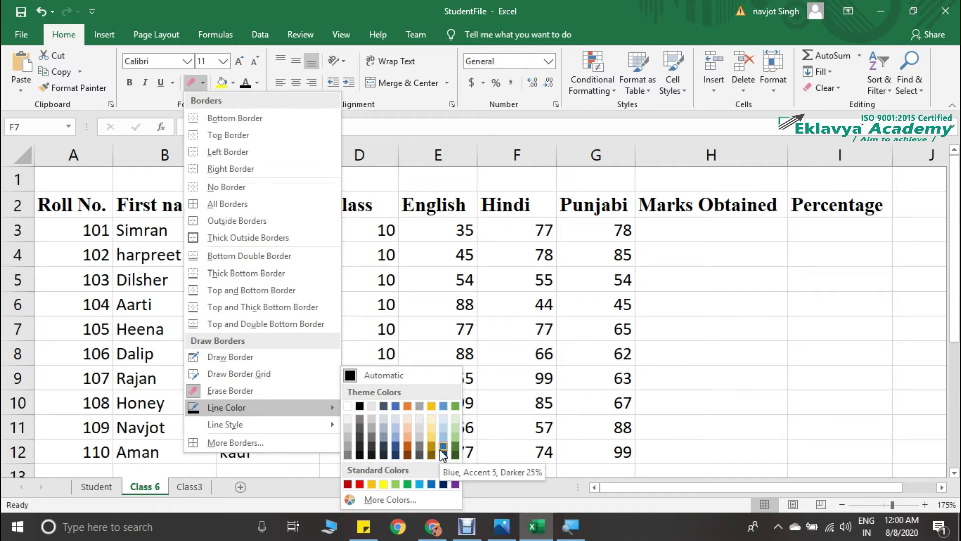
pyautogui.click(410, 446)
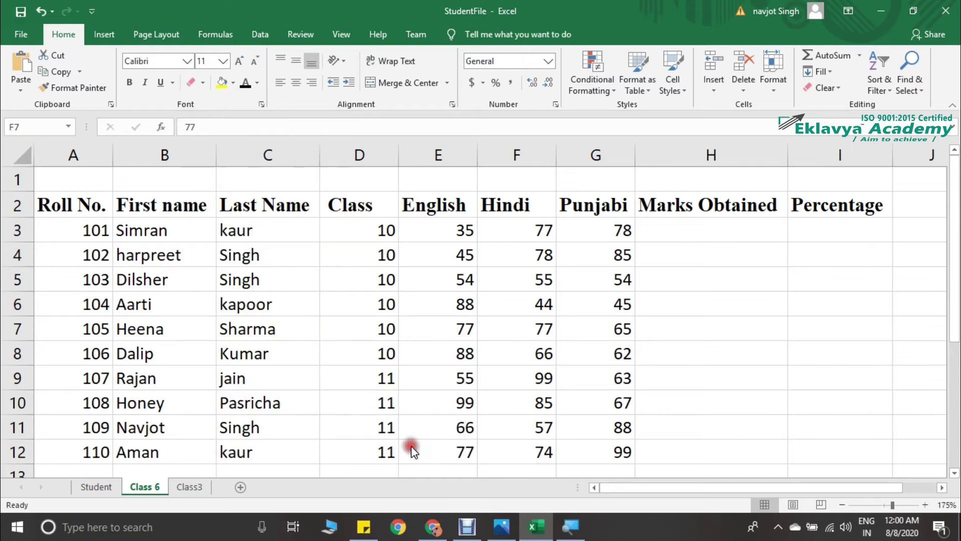
pyautogui.moveTo(167, 216)
pyautogui.mouseDown()
pyautogui.moveTo(415, 362)
pyautogui.moveTo(852, 437)
pyautogui.mouseUp()
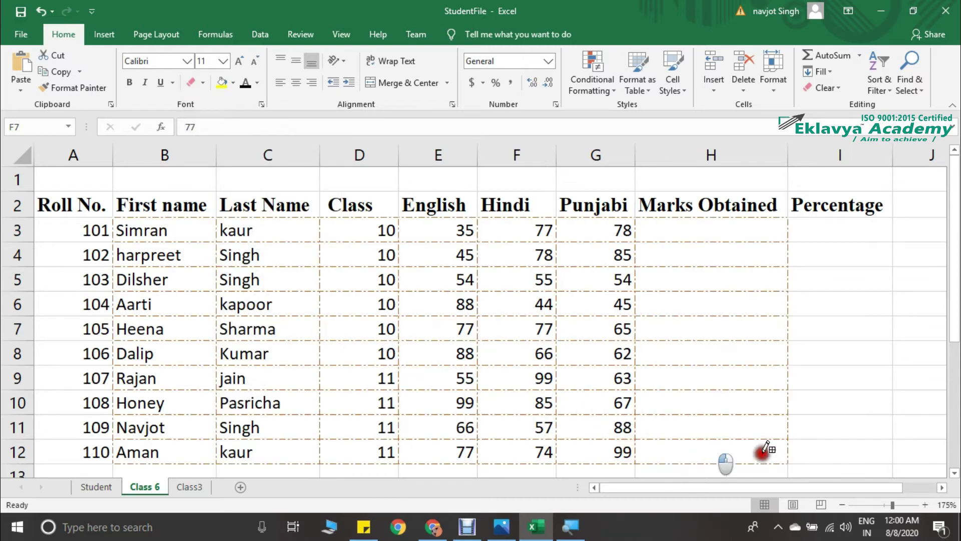
pyautogui.moveTo(80, 200)
pyautogui.mouseDown()
pyautogui.moveTo(97, 392)
pyautogui.moveTo(607, 195)
pyautogui.moveTo(868, 196)
pyautogui.mouseUp()
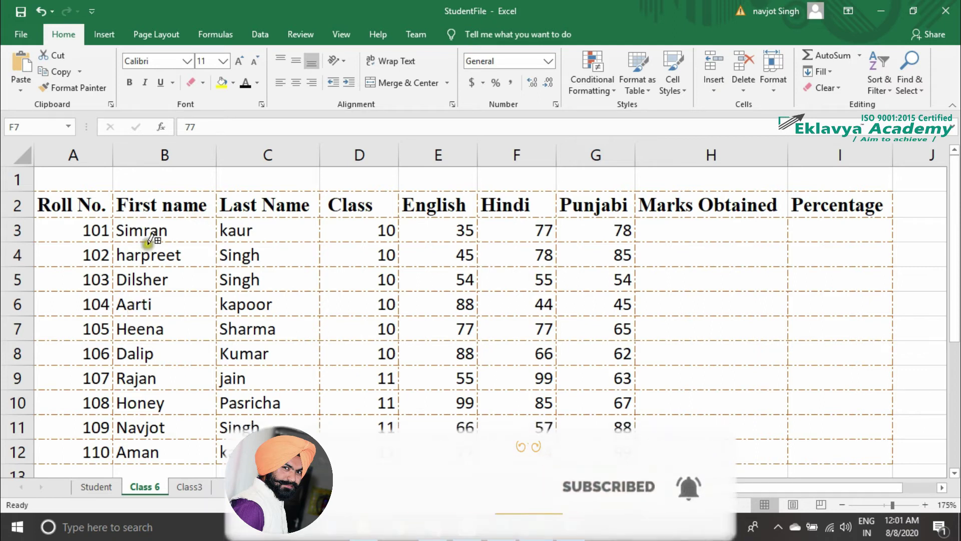
# Try a double-line border style as a grid over A2:G10
pyautogui.click(203, 83)
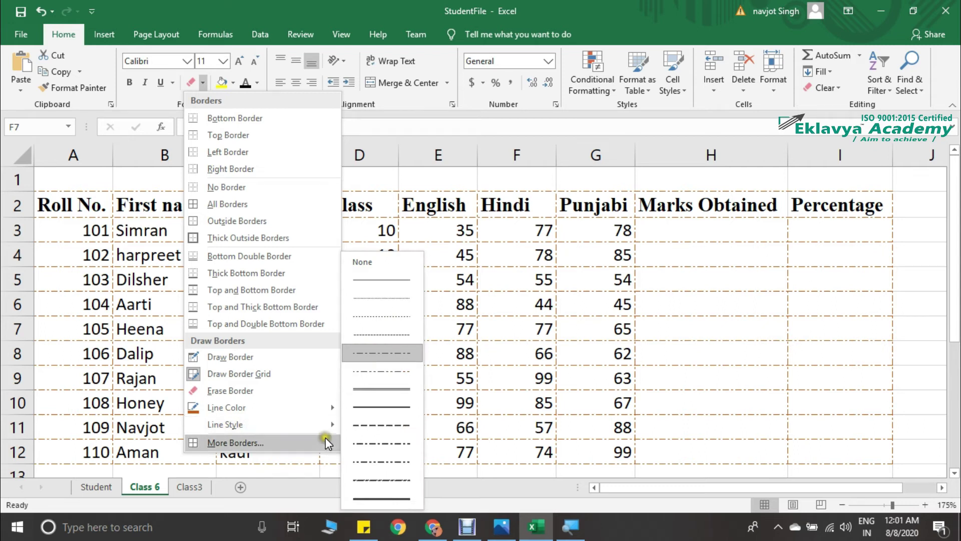
pyautogui.moveTo(226, 424)
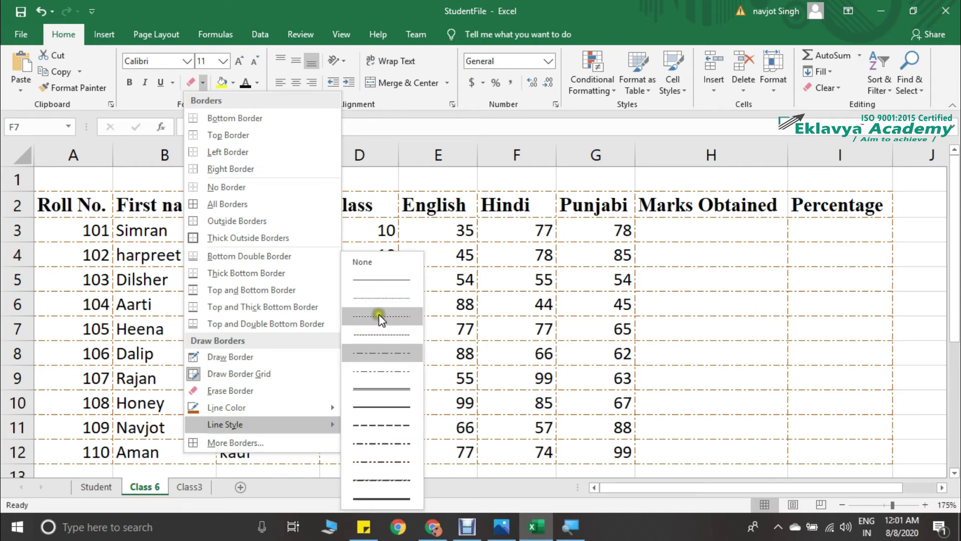
pyautogui.click(381, 299)
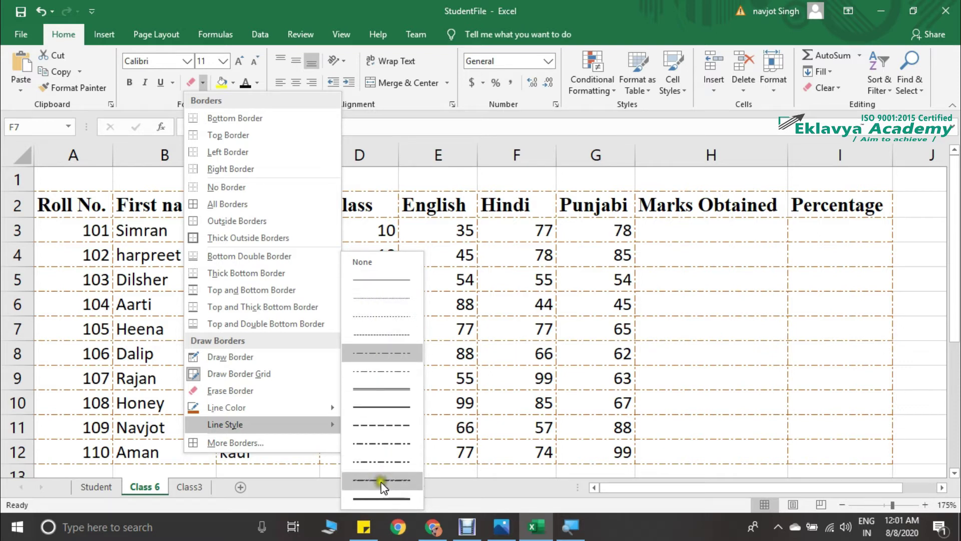
pyautogui.click(385, 391)
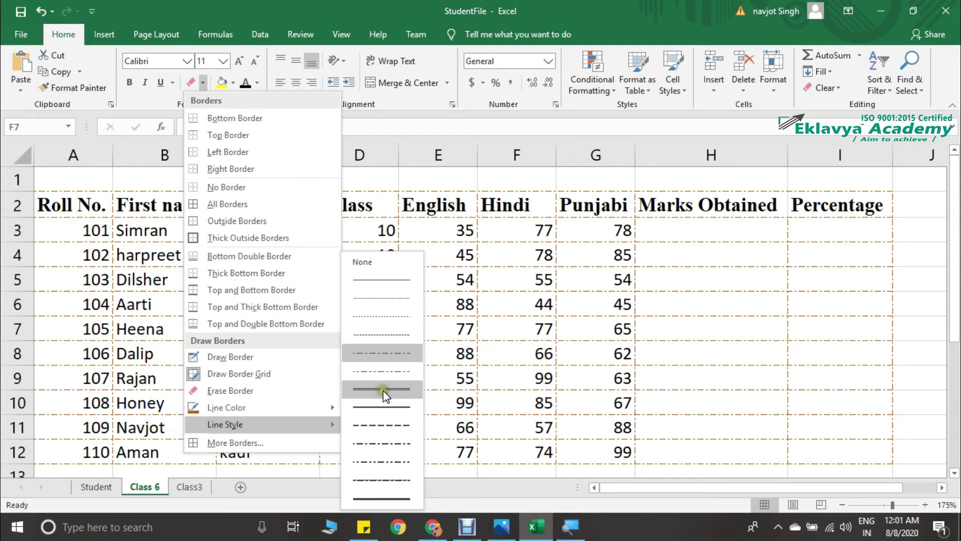
pyautogui.moveTo(62, 199)
pyautogui.mouseDown()
pyautogui.moveTo(616, 410)
pyautogui.moveTo(804, 452)
pyautogui.mouseUp()
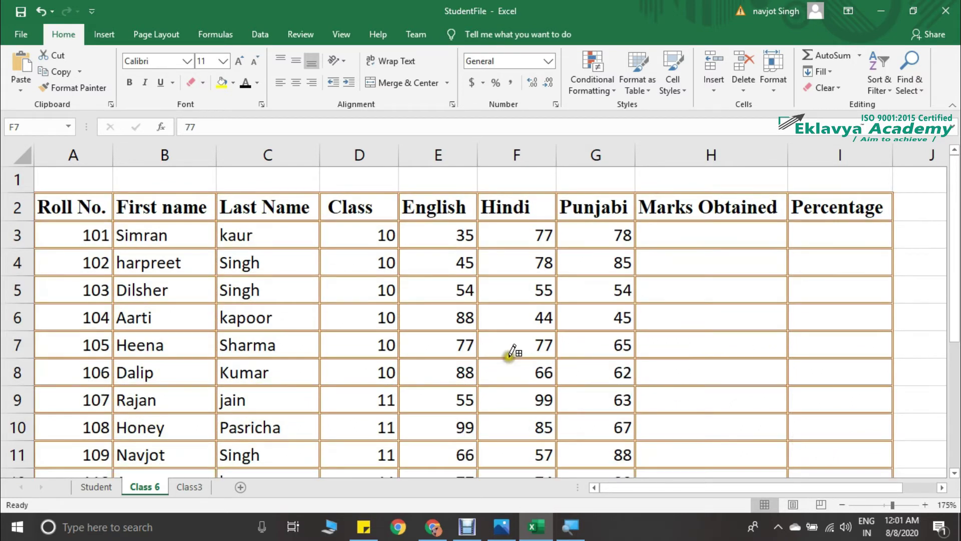
# Redraw the table grid with a heavier dashed border style over A2:I12
pyautogui.click(202, 83)
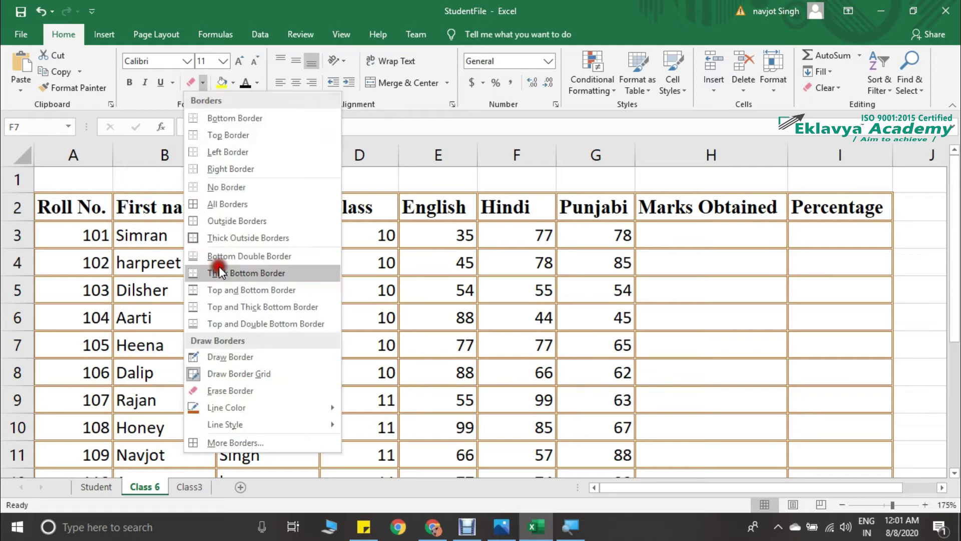
pyautogui.moveTo(225, 425)
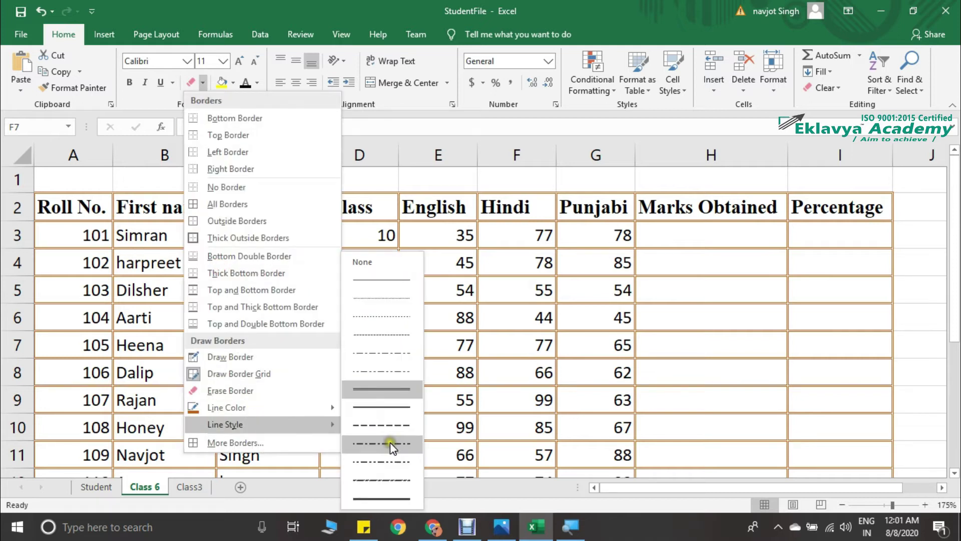
pyautogui.click(390, 443)
pyautogui.moveTo(75, 204); pyautogui.dragTo(816, 449)
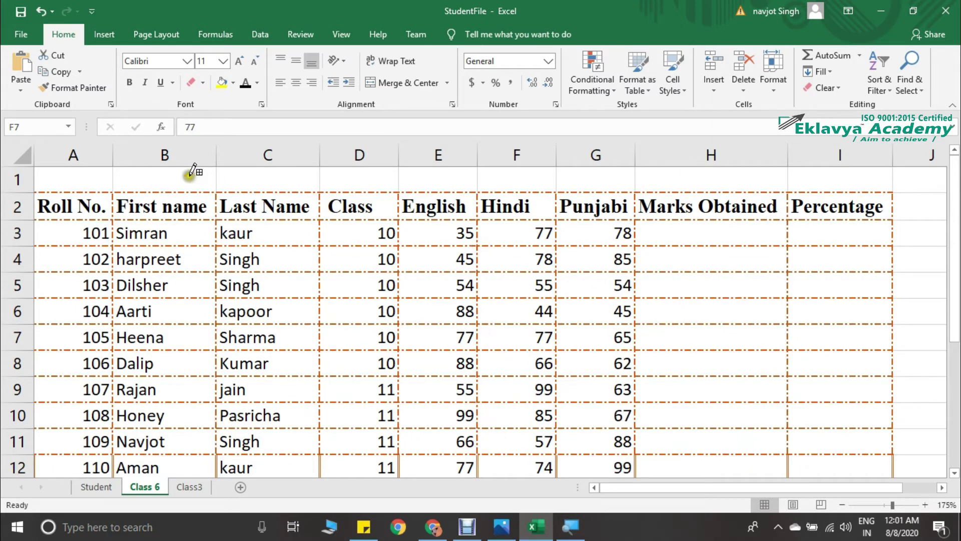
pyautogui.click(202, 92)
pyautogui.moveTo(226, 425)
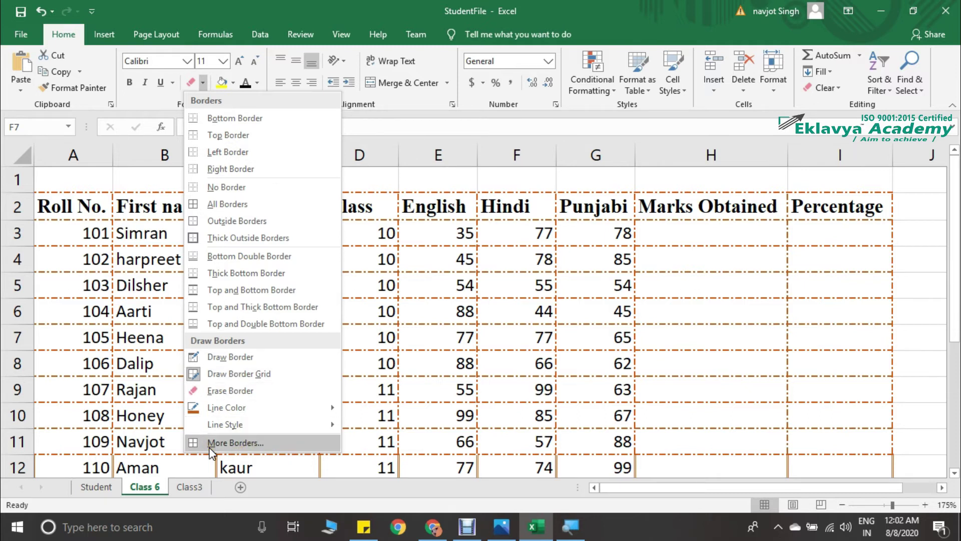
pyautogui.click(233, 443)
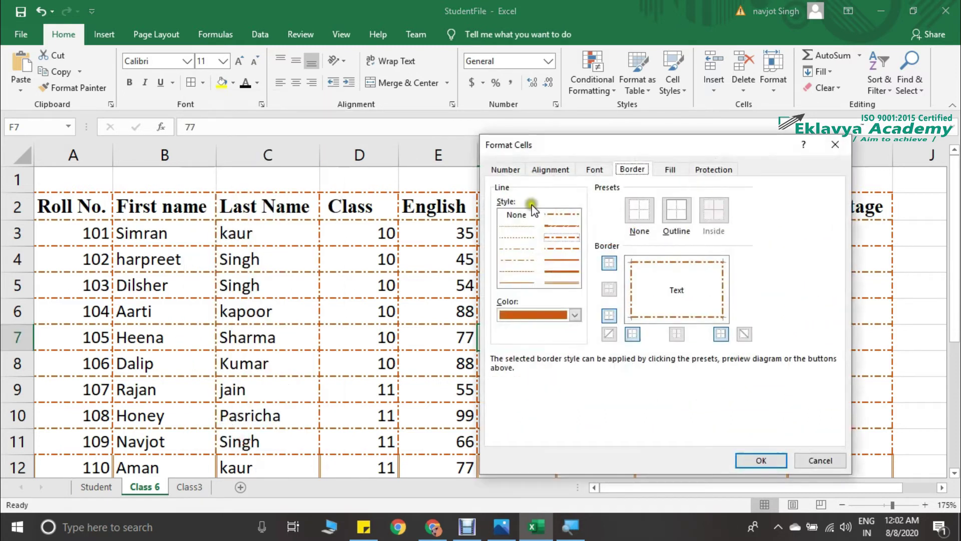
pyautogui.moveTo(590, 144); pyautogui.dragTo(338, 152)
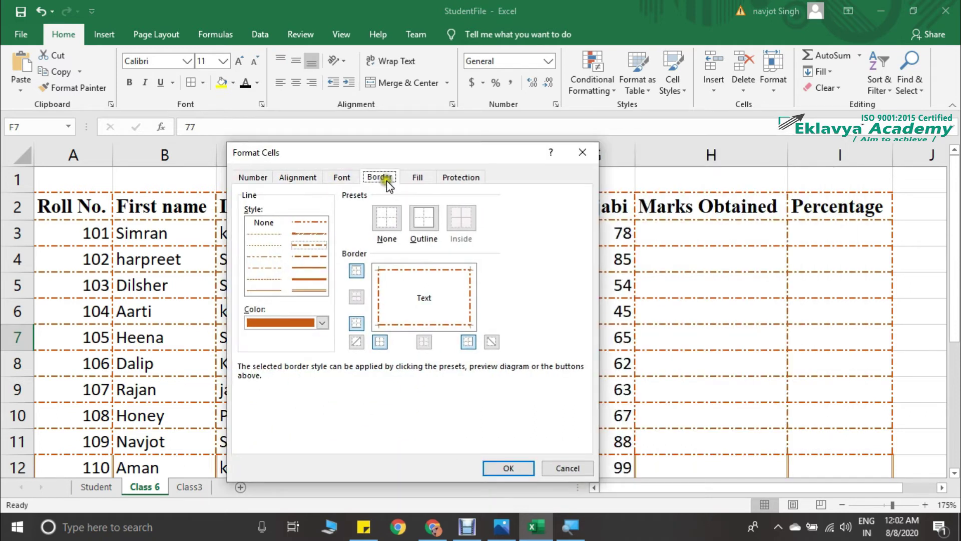
pyautogui.click(322, 322)
pyautogui.click(323, 323)
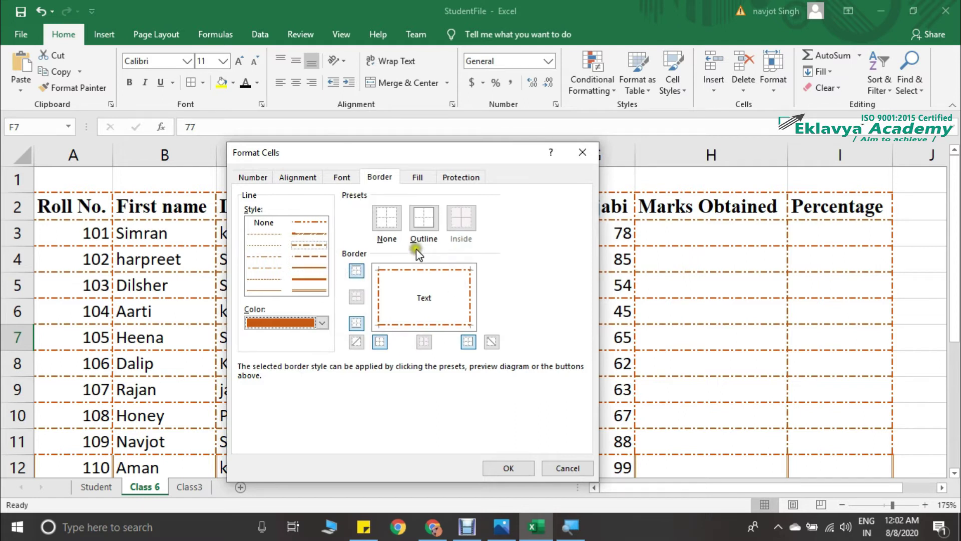
pyautogui.click(394, 224)
pyautogui.click(418, 221)
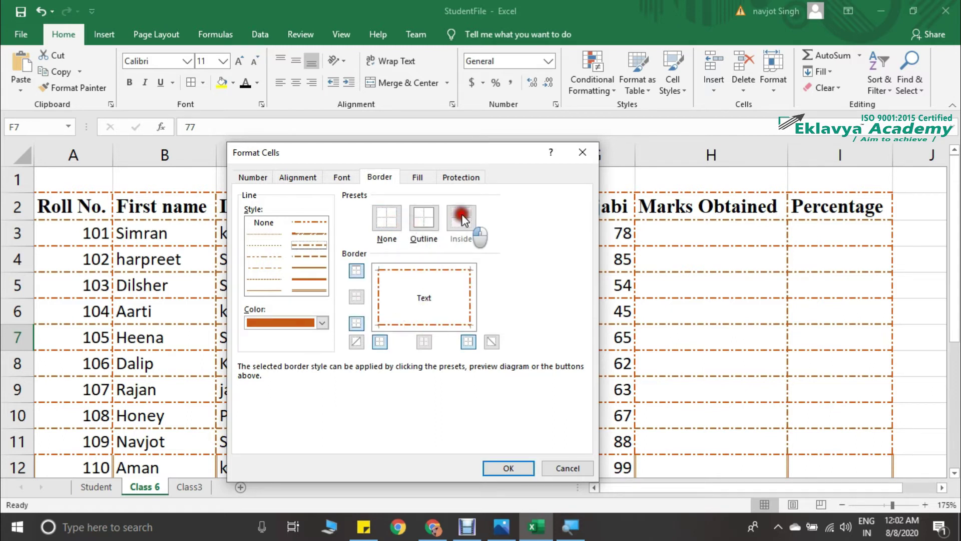
pyautogui.click(449, 279)
pyautogui.click(443, 304)
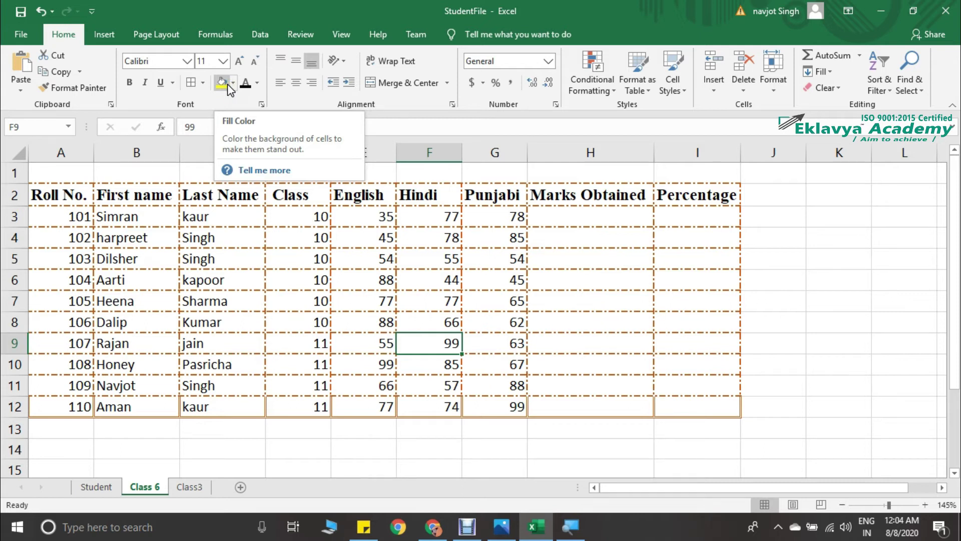
# Give cell E7, holding the English mark 77, a yellow fill
pyautogui.click(145, 187)
pyautogui.moveTo(54, 196)
pyautogui.mouseDown()
pyautogui.moveTo(262, 219)
pyautogui.moveTo(621, 192)
pyautogui.mouseUp()
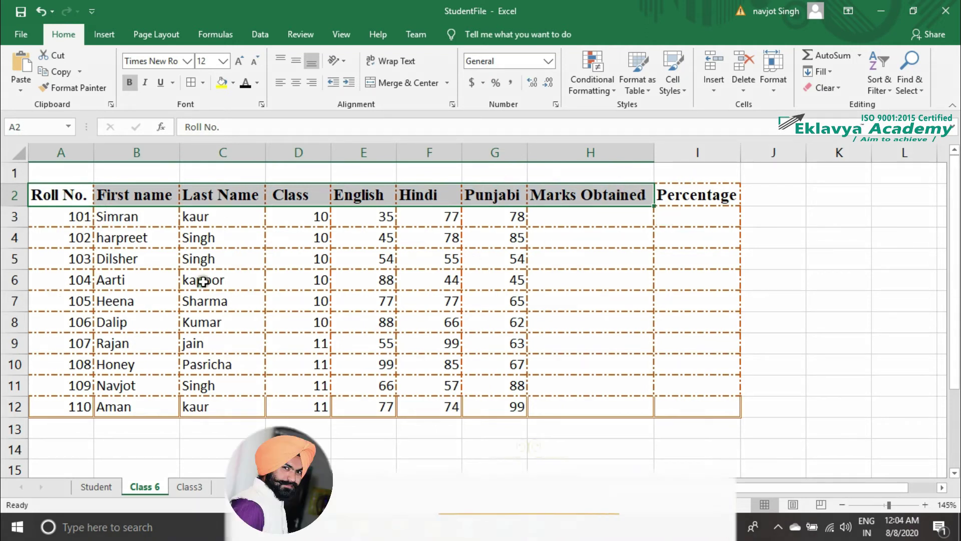
pyautogui.click(286, 299)
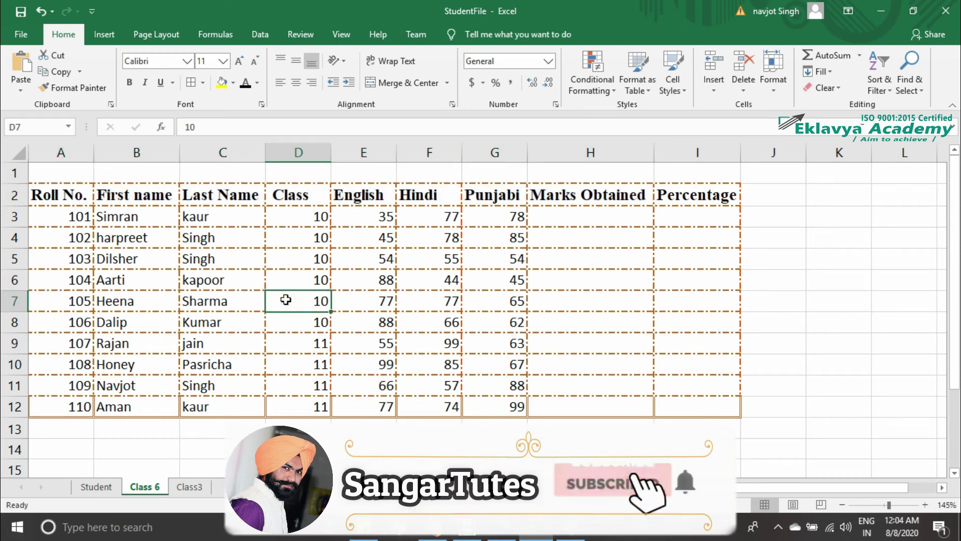
pyautogui.click(370, 304)
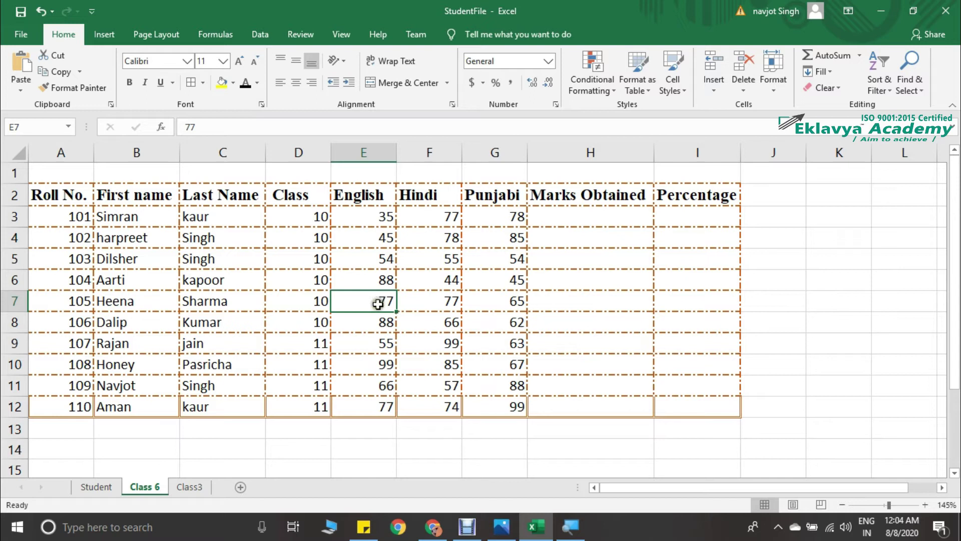
pyautogui.click(222, 84)
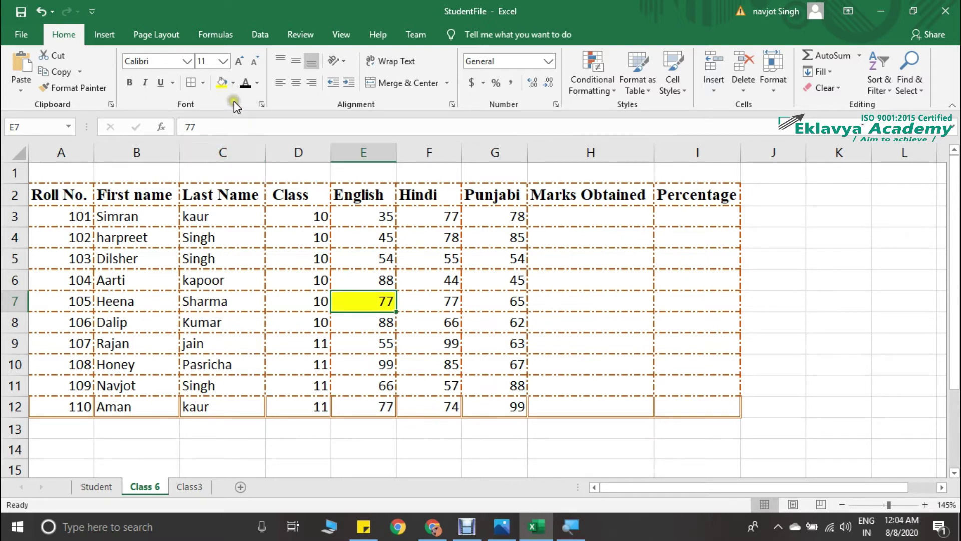
pyautogui.moveTo(382, 300); pyautogui.dragTo(375, 309)
pyautogui.click(232, 83)
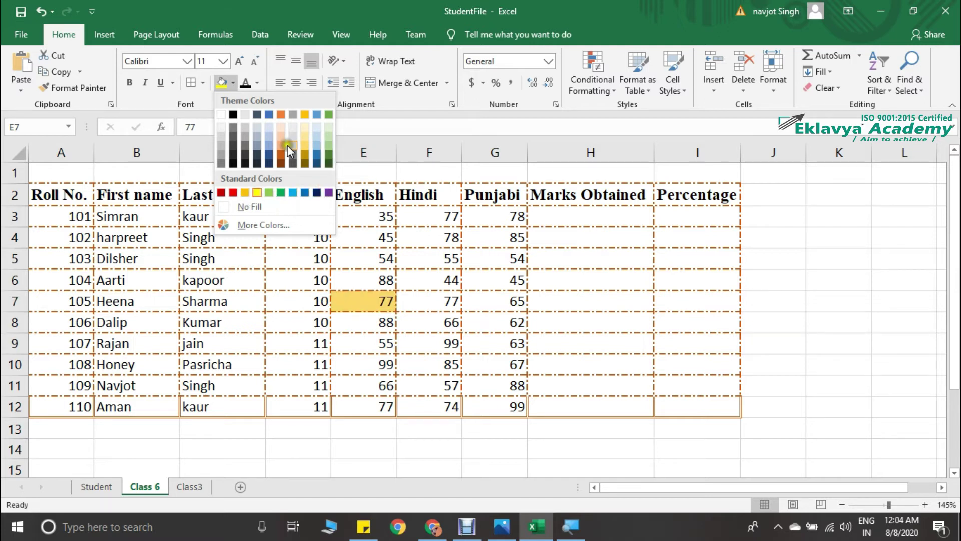
# Apply a custom light green fill to E7, then undo both fill changes
pyautogui.click(264, 225)
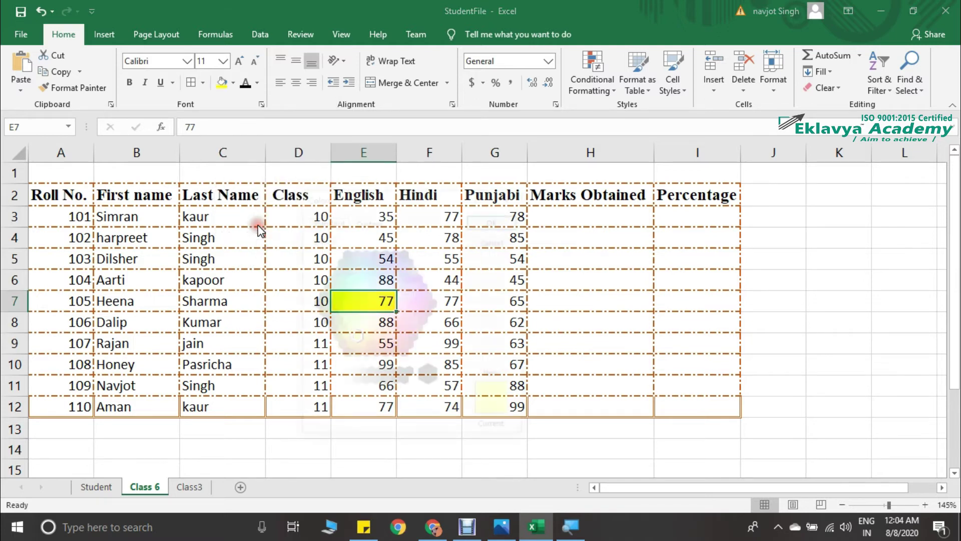
pyautogui.click(375, 320)
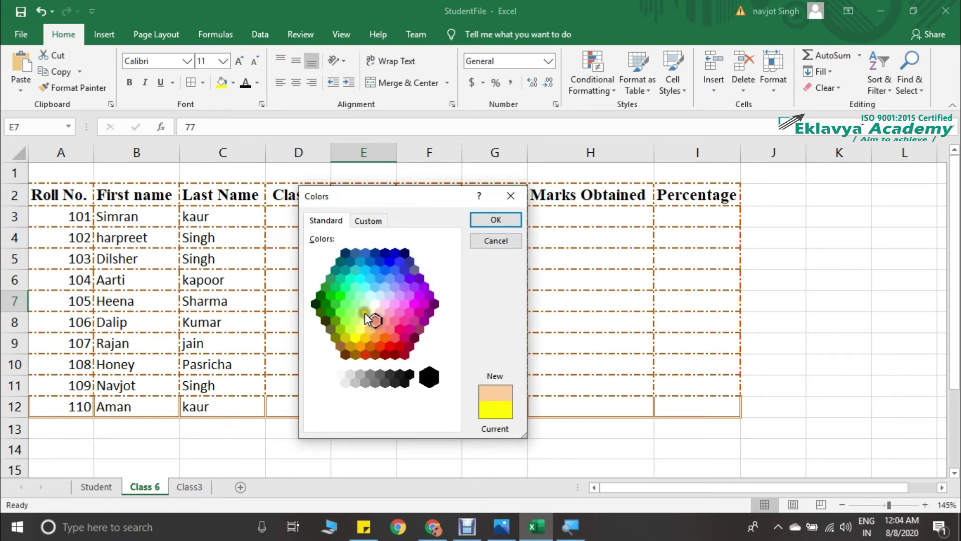
pyautogui.click(369, 220)
pyautogui.moveTo(353, 265)
pyautogui.mouseDown()
pyautogui.moveTo(404, 263)
pyautogui.moveTo(398, 287)
pyautogui.moveTo(392, 268)
pyautogui.mouseUp()
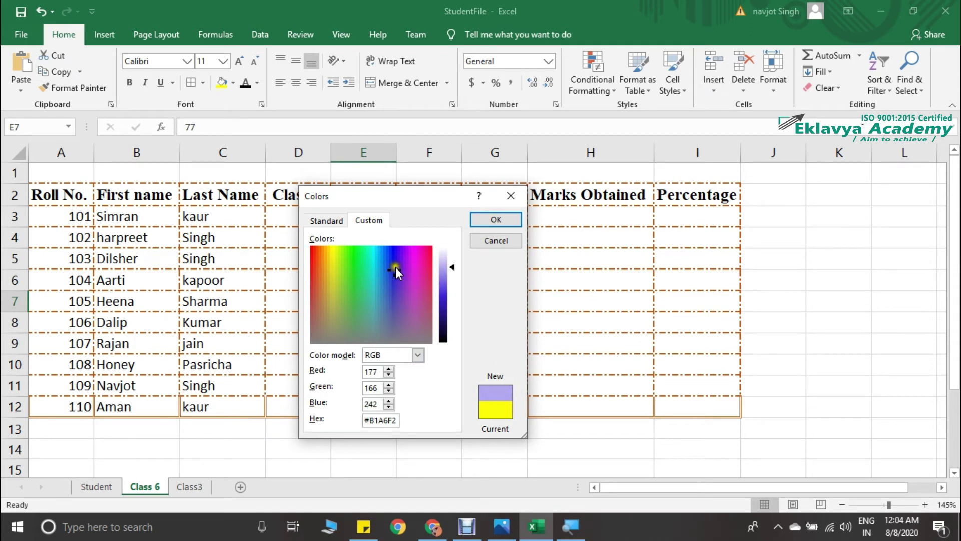
pyautogui.moveTo(398, 270); pyautogui.dragTo(345, 257)
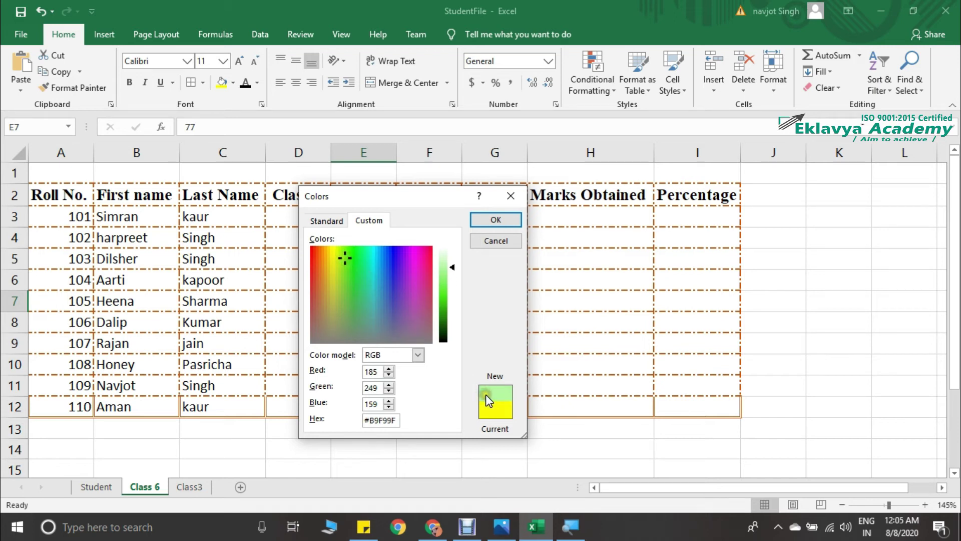
pyautogui.click(498, 219)
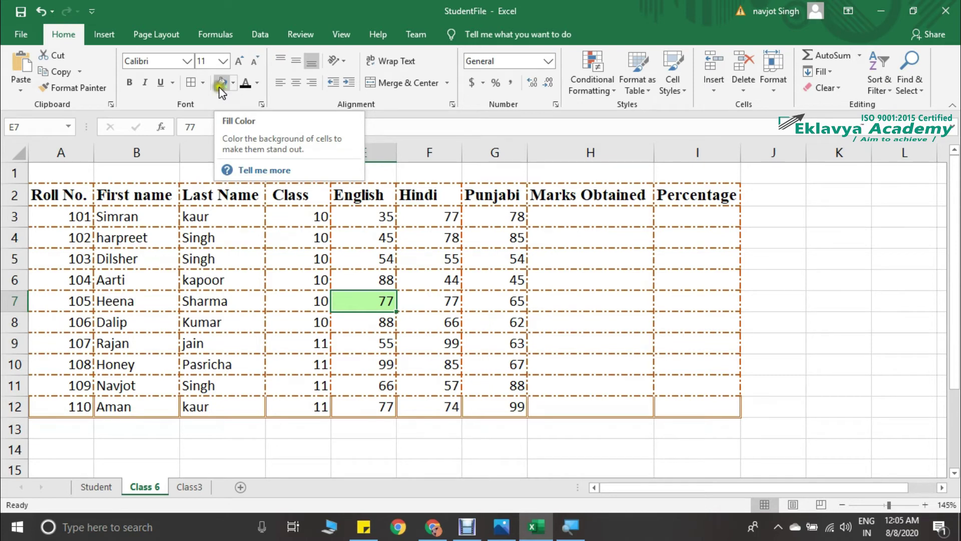
pyautogui.hotkey('ctrl', 'z')
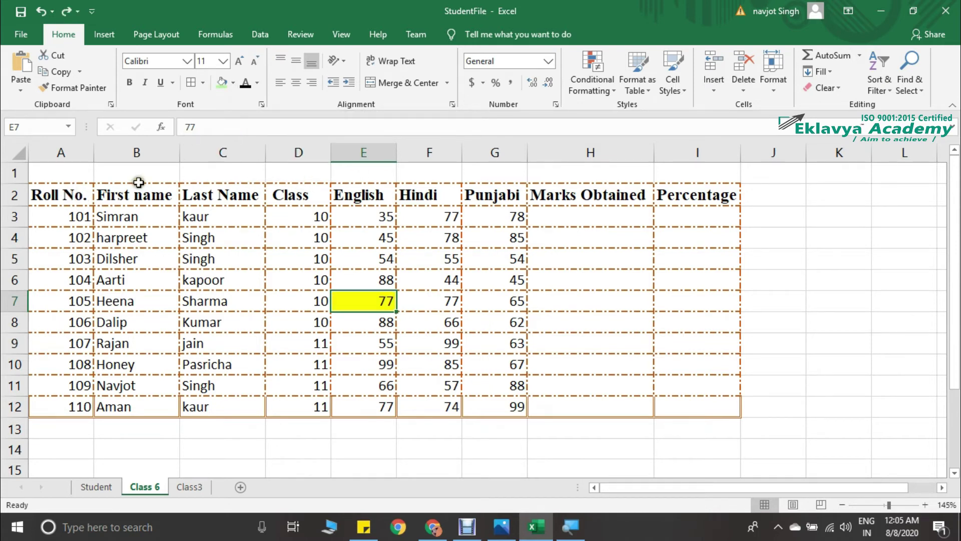
pyautogui.hotkey('ctrl', 'z')
# Fill header row A2:I2 with Gold, Accent 4, Lighter 40%
pyautogui.click(135, 190)
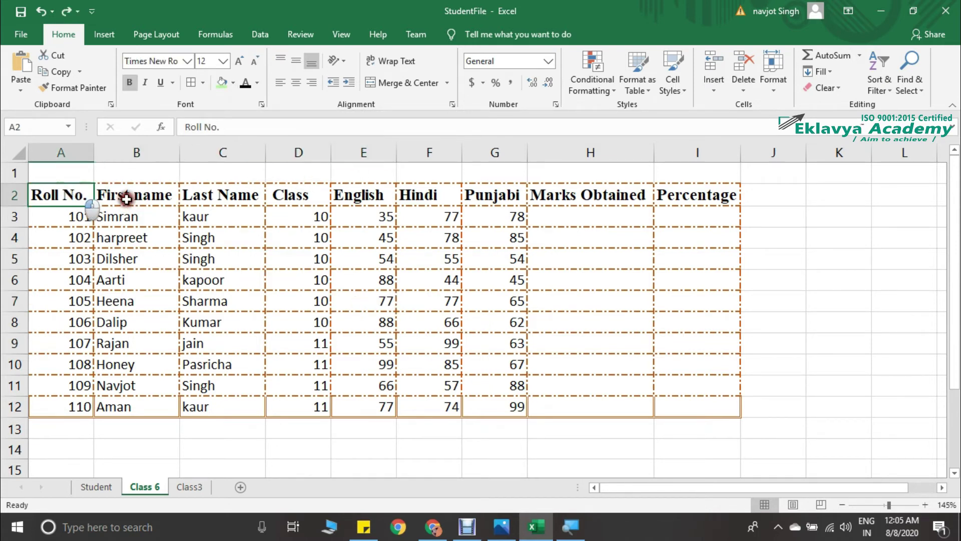
pyautogui.moveTo(75, 195); pyautogui.dragTo(699, 195)
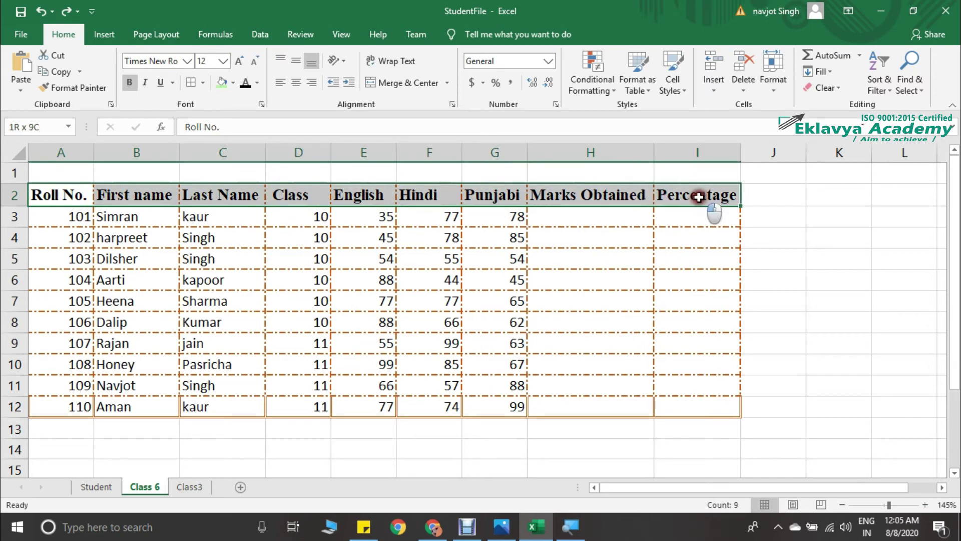
pyautogui.click(233, 83)
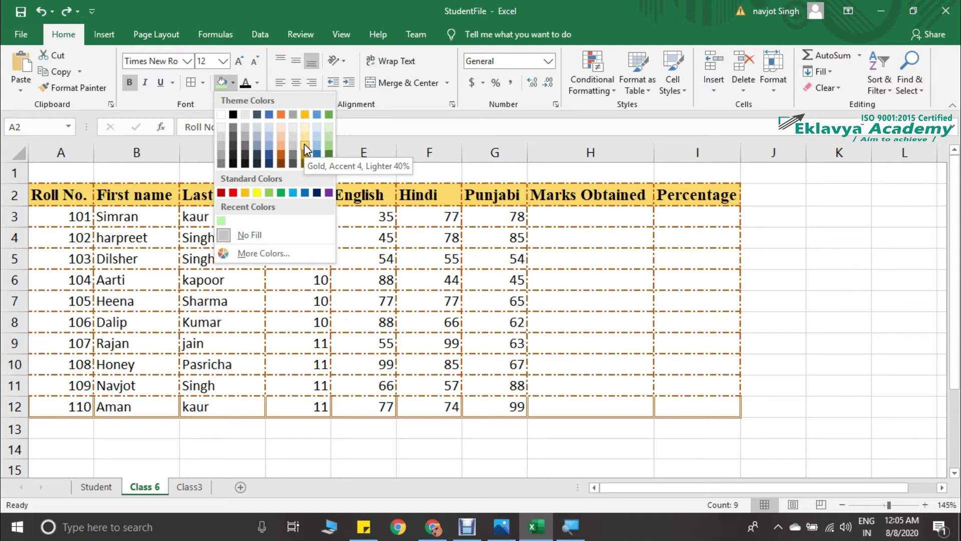
pyautogui.click(313, 239)
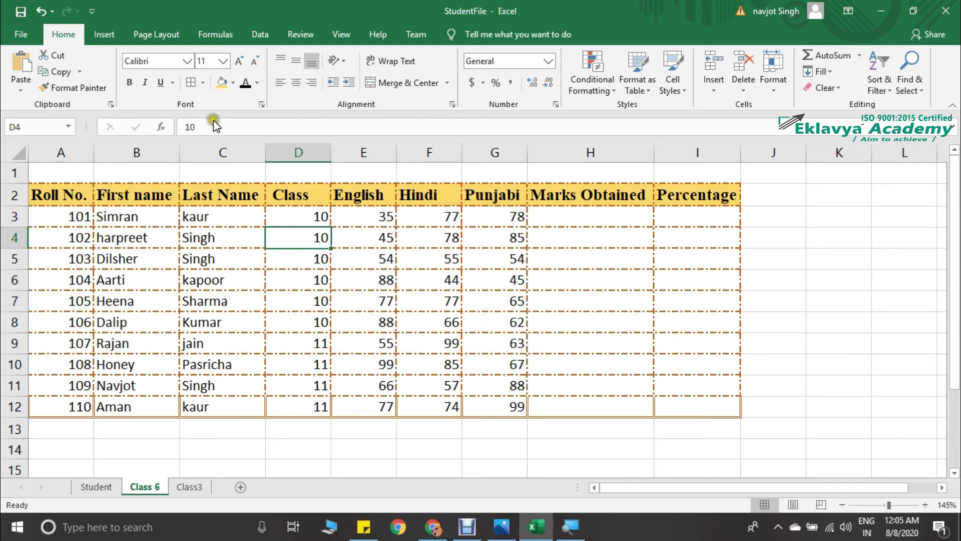
# Make the first names in column B, B3 to B12, red
pyautogui.click(246, 84)
pyautogui.moveTo(55, 194); pyautogui.dragTo(498, 192)
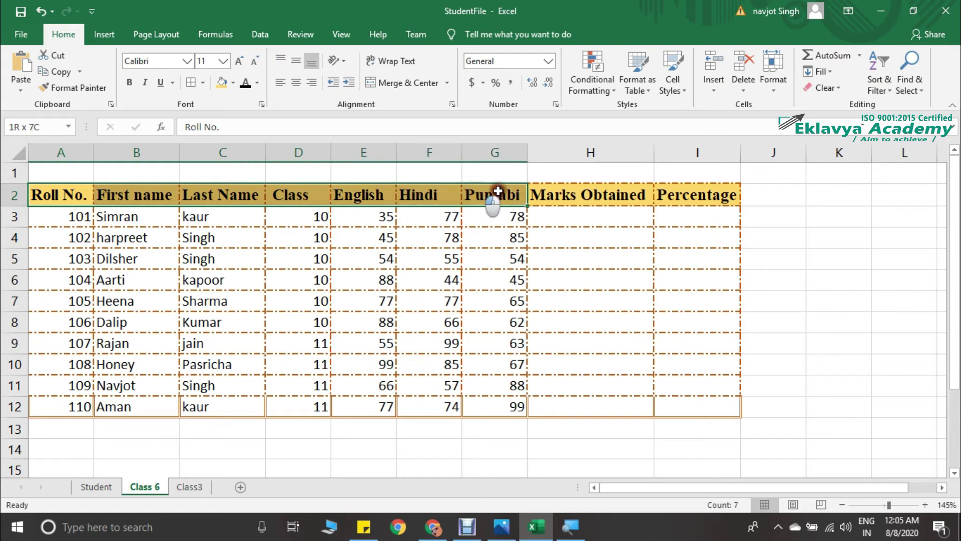
pyautogui.moveTo(498, 191); pyautogui.dragTo(693, 193)
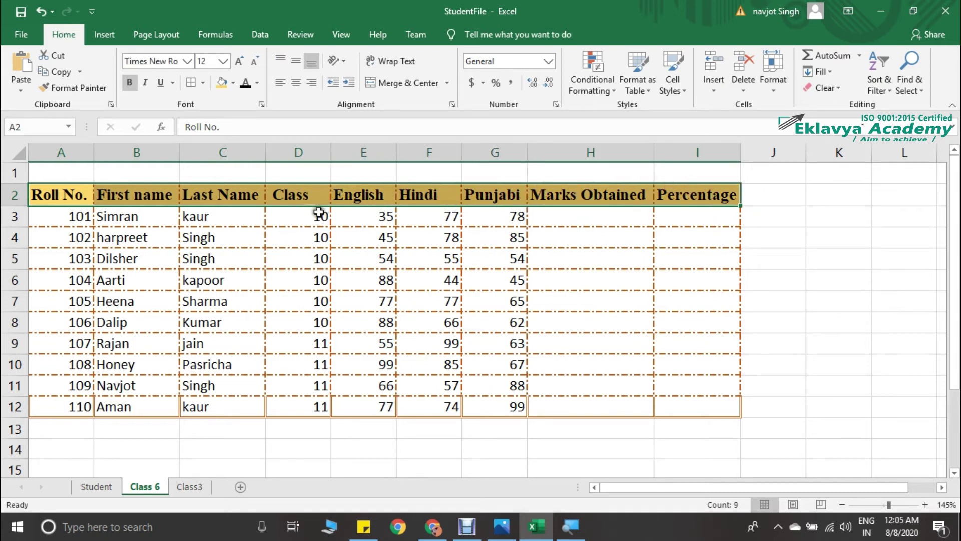
pyautogui.click(113, 303)
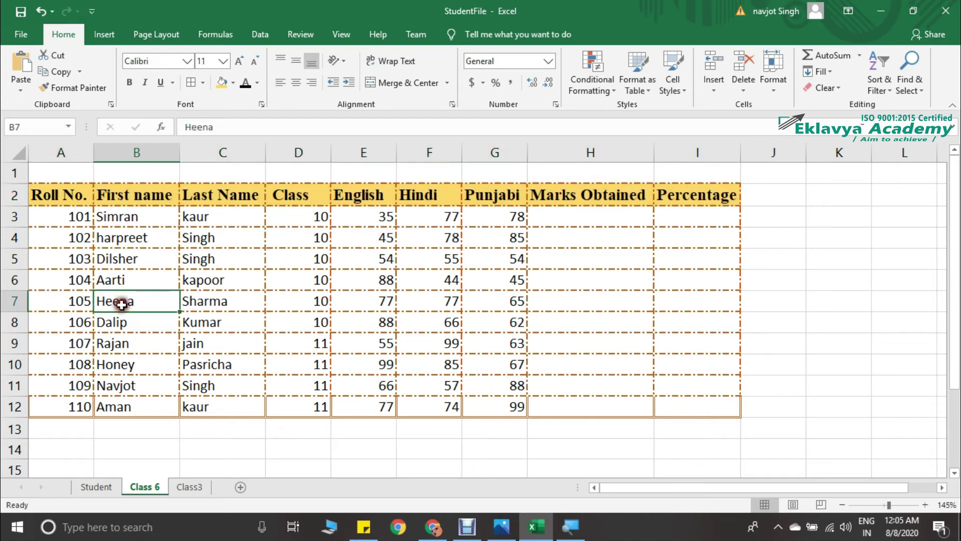
pyautogui.click(258, 85)
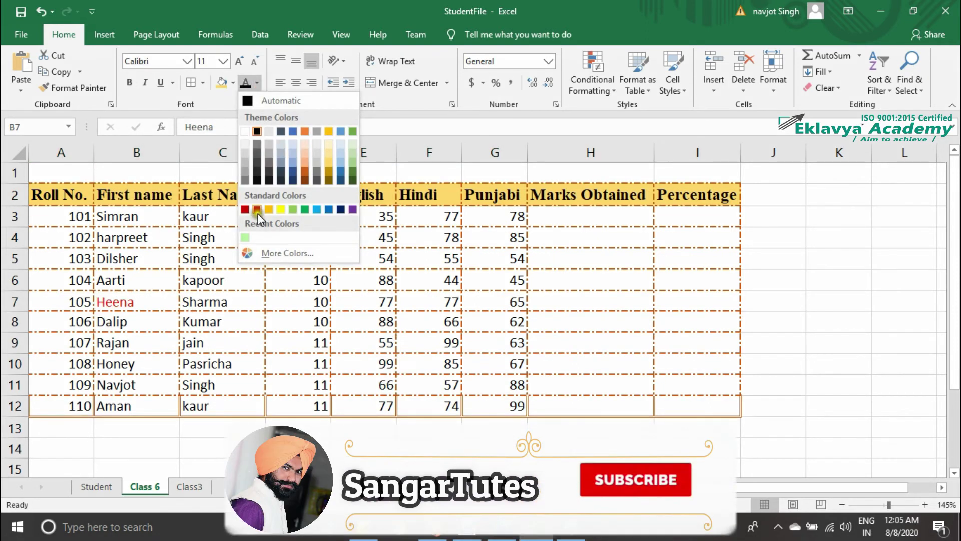
pyautogui.click(257, 210)
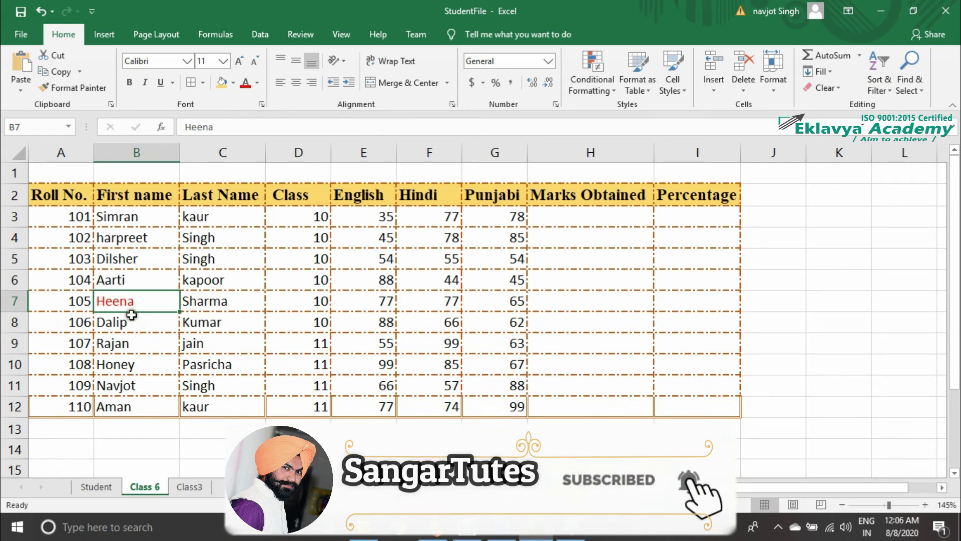
pyautogui.click(222, 261)
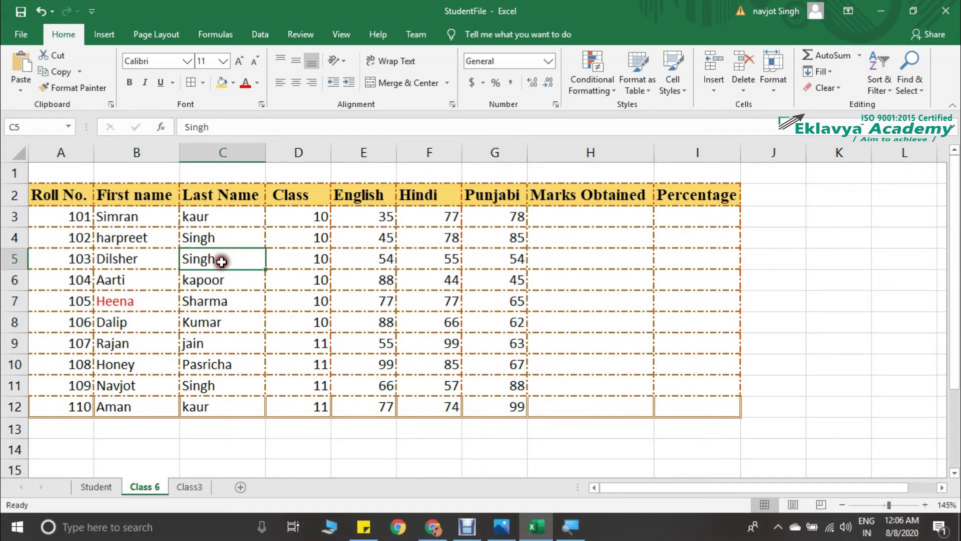
pyautogui.moveTo(130, 216); pyautogui.dragTo(135, 407)
pyautogui.click(253, 88)
# Make the last names in C3:C12 blue after briefly trying gold
pyautogui.click(247, 215)
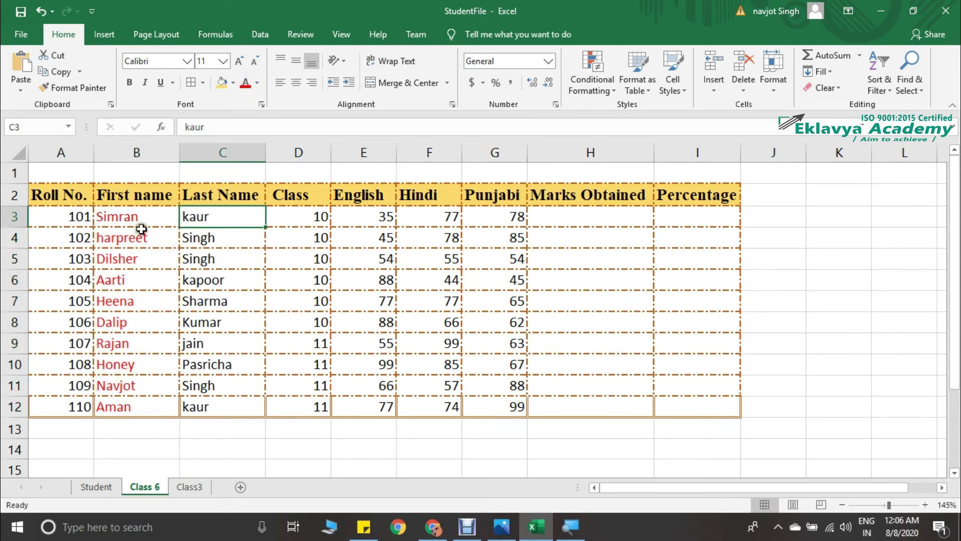
pyautogui.click(221, 298)
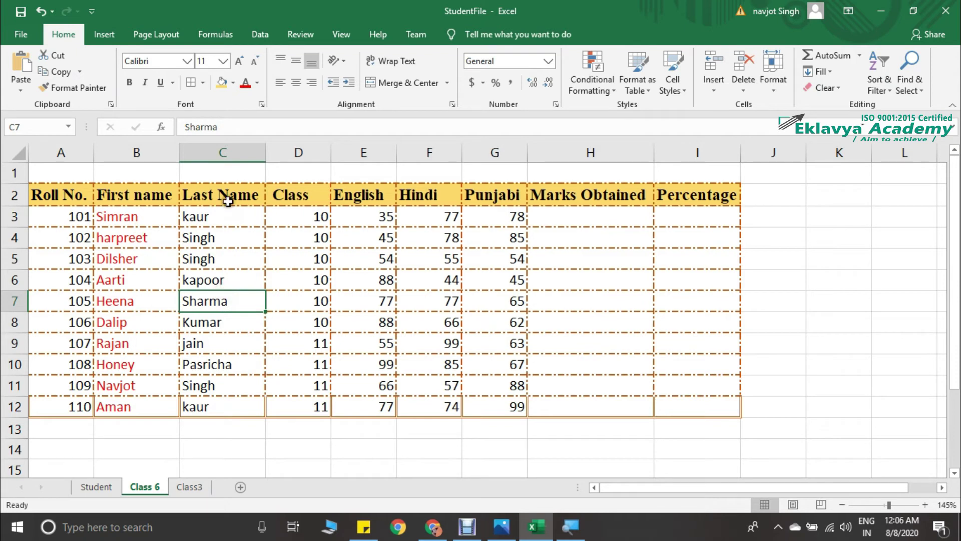
pyautogui.click(257, 83)
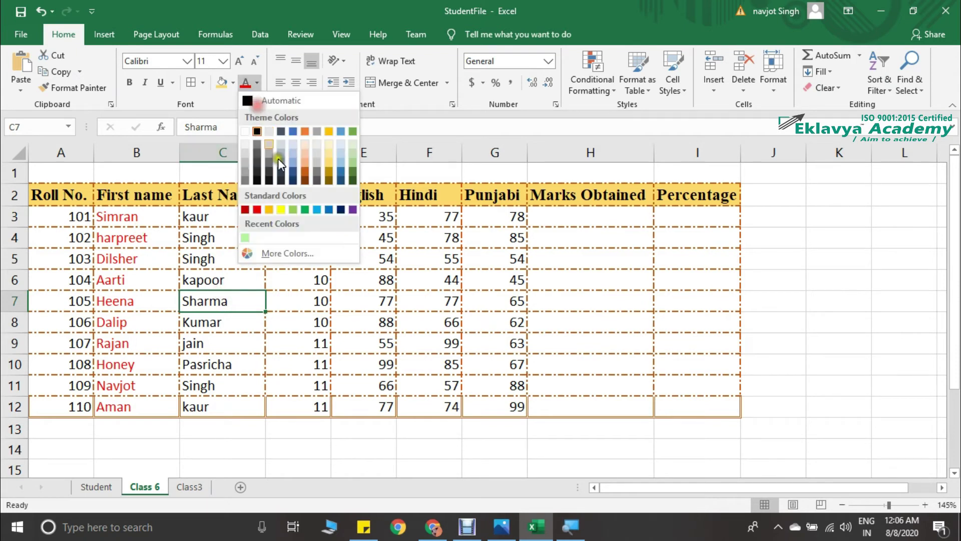
pyautogui.click(330, 172)
pyautogui.click(227, 220)
pyautogui.moveTo(227, 221); pyautogui.dragTo(226, 406)
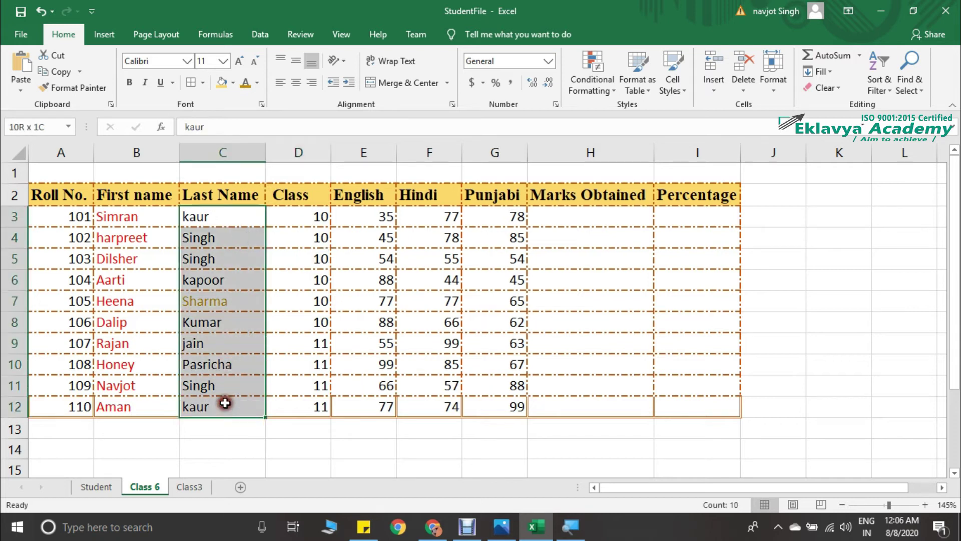
pyautogui.click(257, 82)
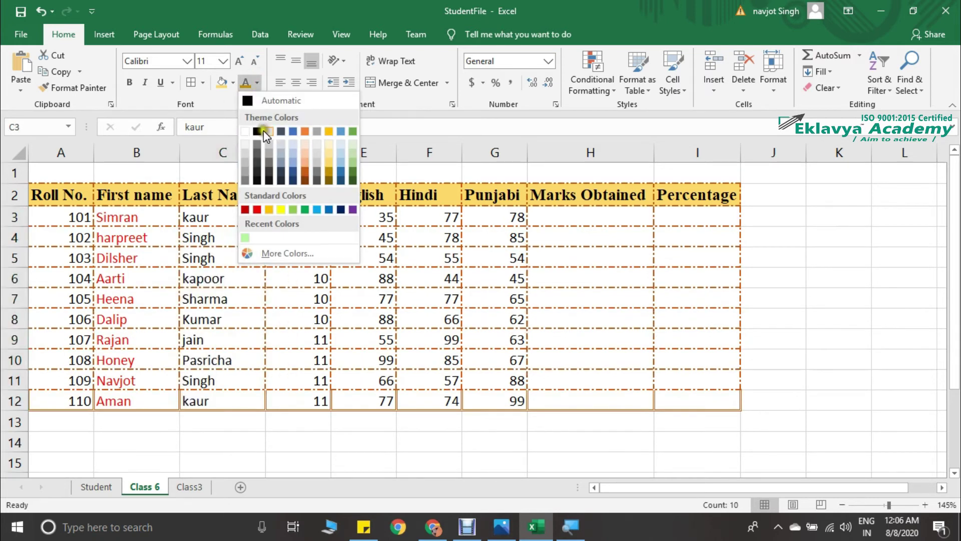
pyautogui.click(313, 206)
pyautogui.click(286, 279)
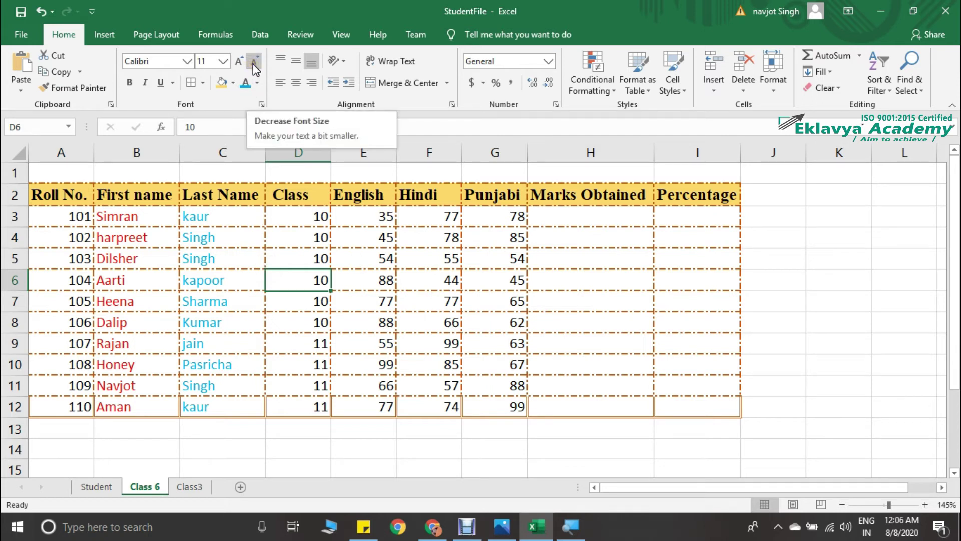
# Try sizes 18 to 24 on D6's value 10, then settle on font size 12
pyautogui.click(222, 60)
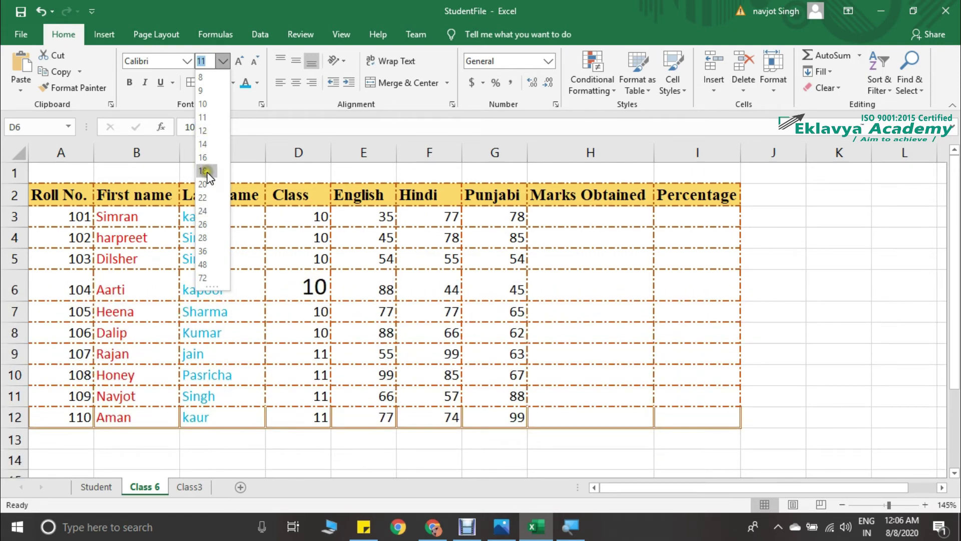
pyautogui.click(206, 172)
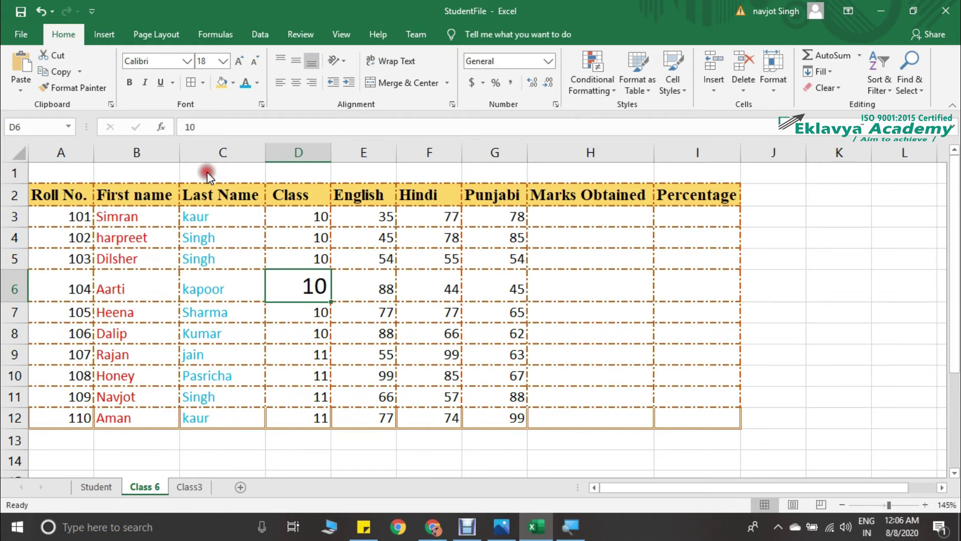
pyautogui.click(239, 62)
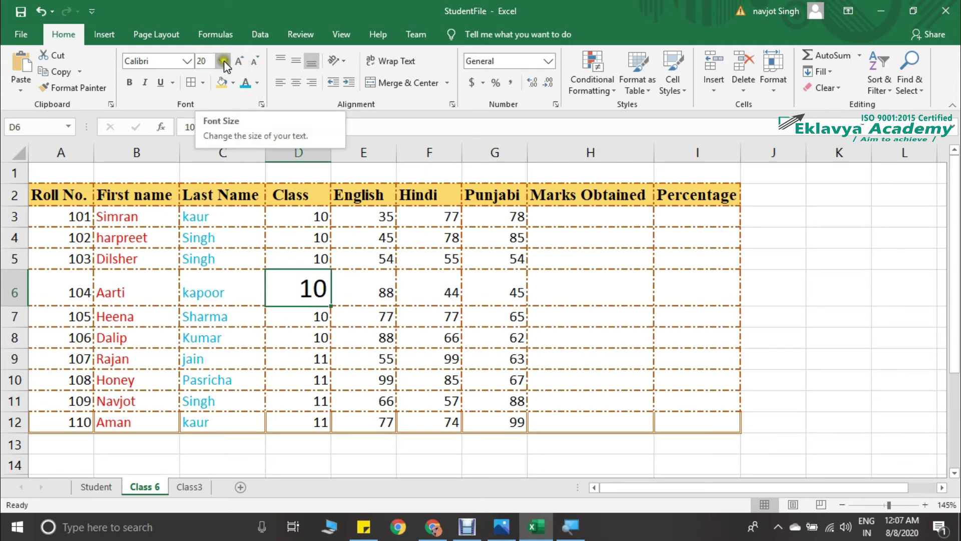
pyautogui.click(239, 61)
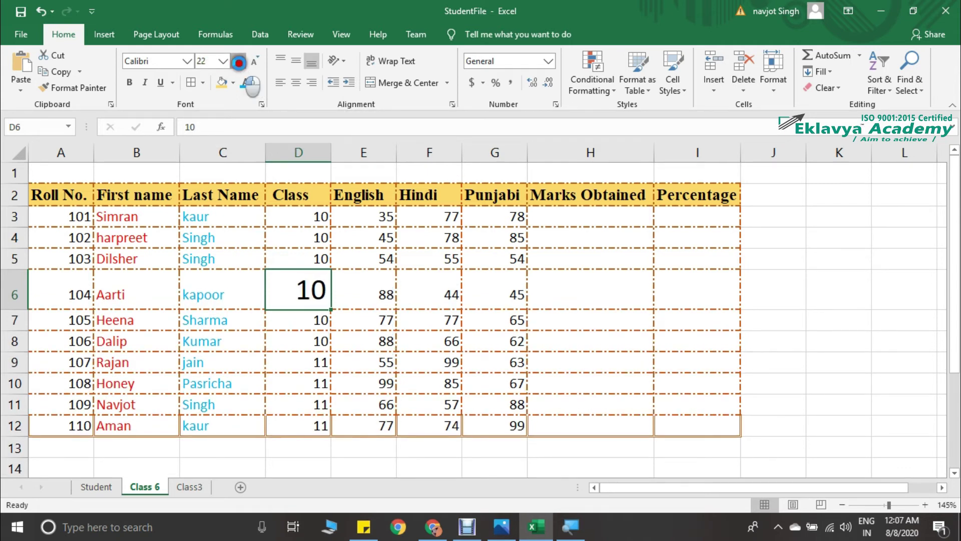
pyautogui.click(239, 62)
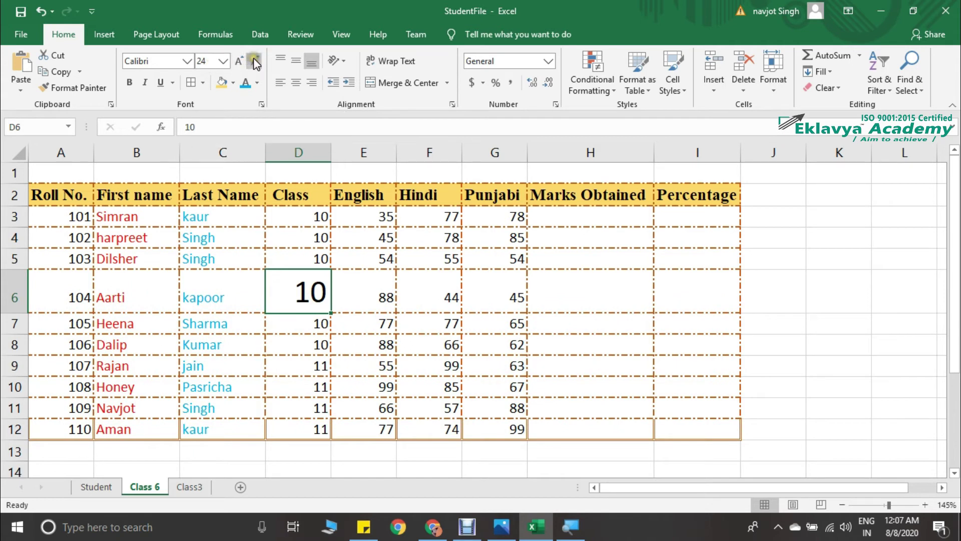
pyautogui.click(223, 61)
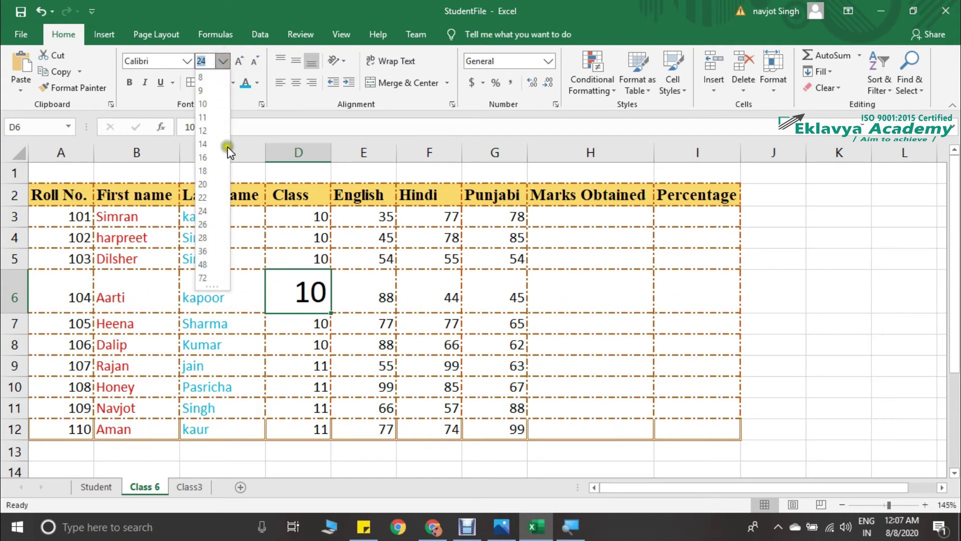
pyautogui.click(254, 62)
pyautogui.click(254, 62)
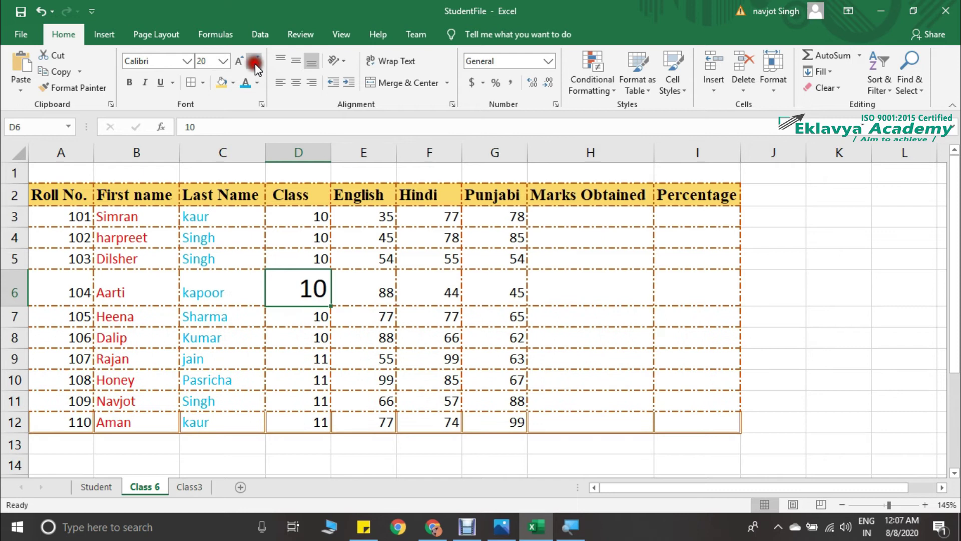
pyautogui.tripleClick(254, 64)
pyautogui.click(254, 64)
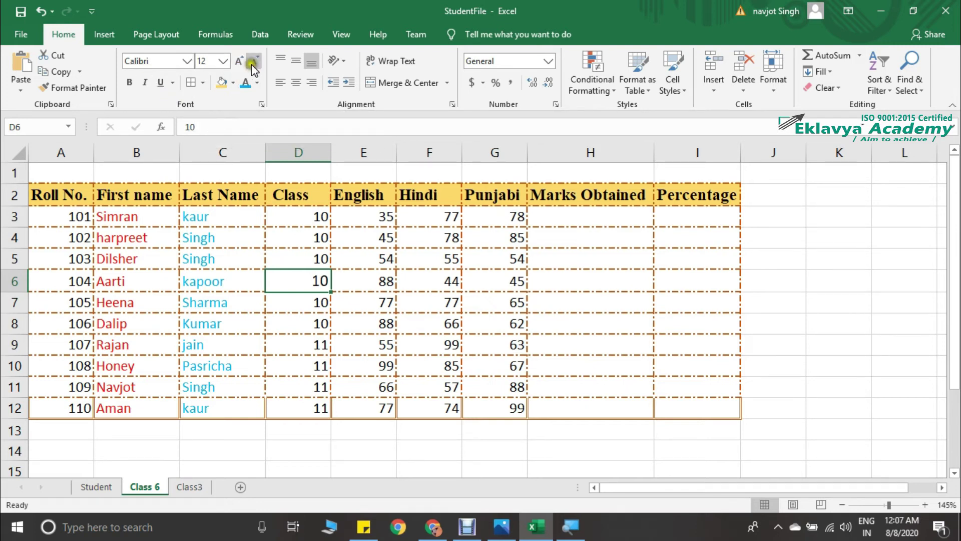
pyautogui.click(629, 222)
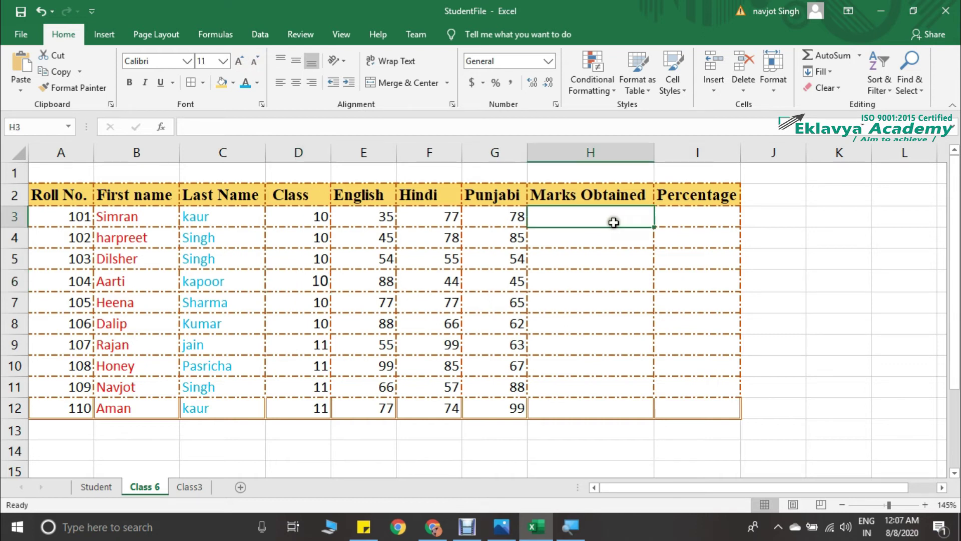
pyautogui.click(585, 239)
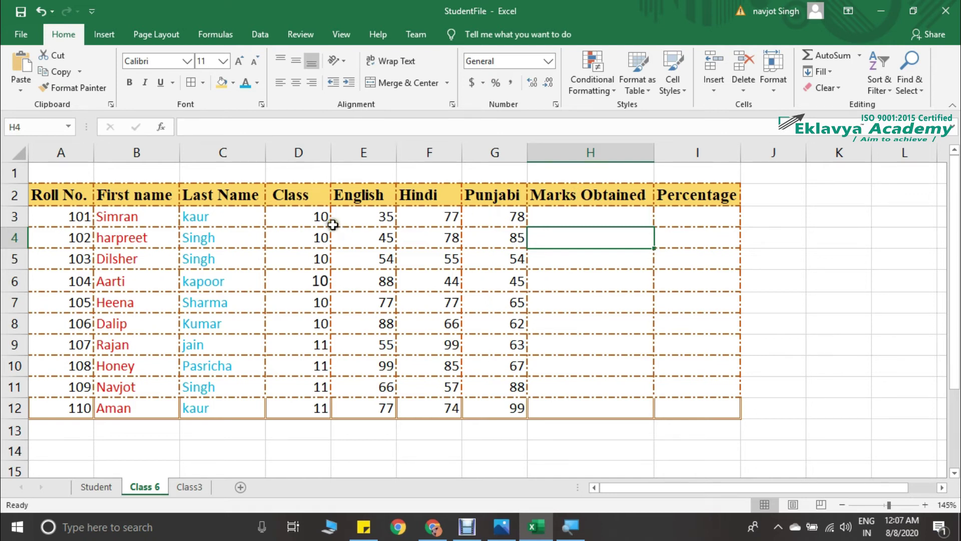
pyautogui.moveTo(338, 219); pyautogui.dragTo(479, 217)
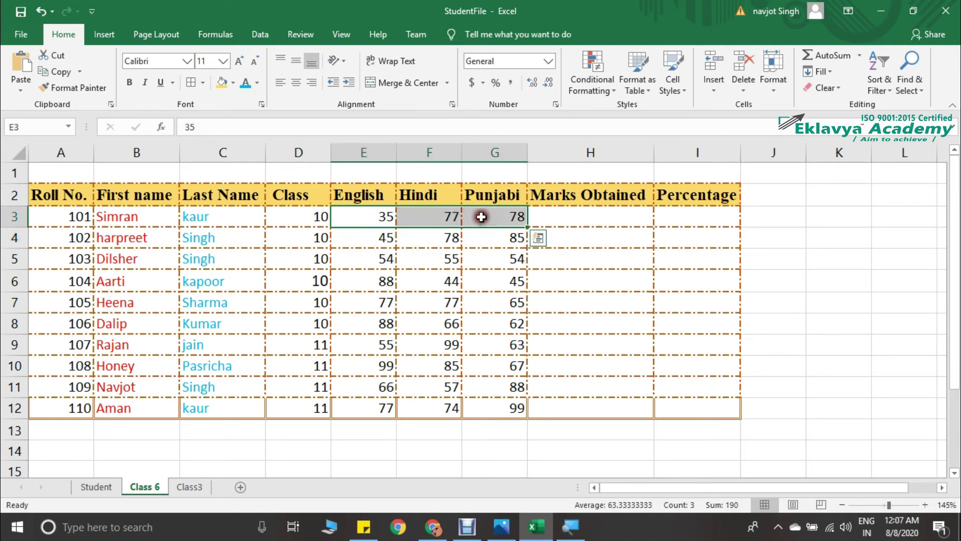
pyautogui.click(560, 237)
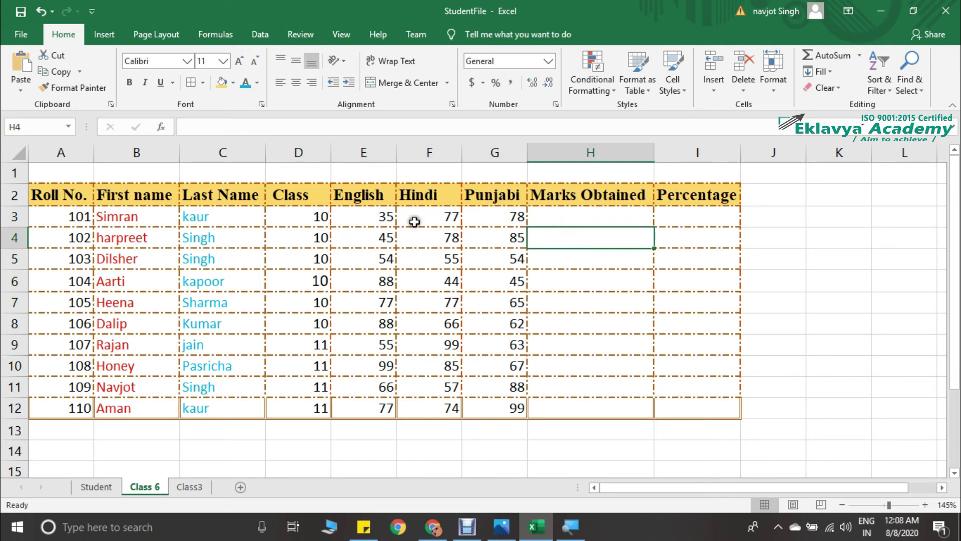
pyautogui.click(560, 216)
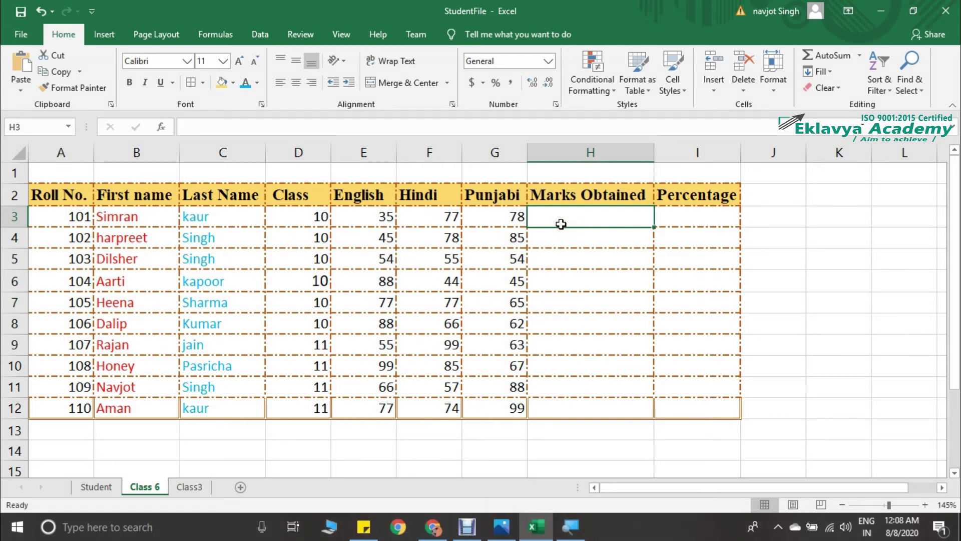
# Enter =E3+F3+G3 in H3 so the first student's Marks Obtained reads 190
pyautogui.write('=')
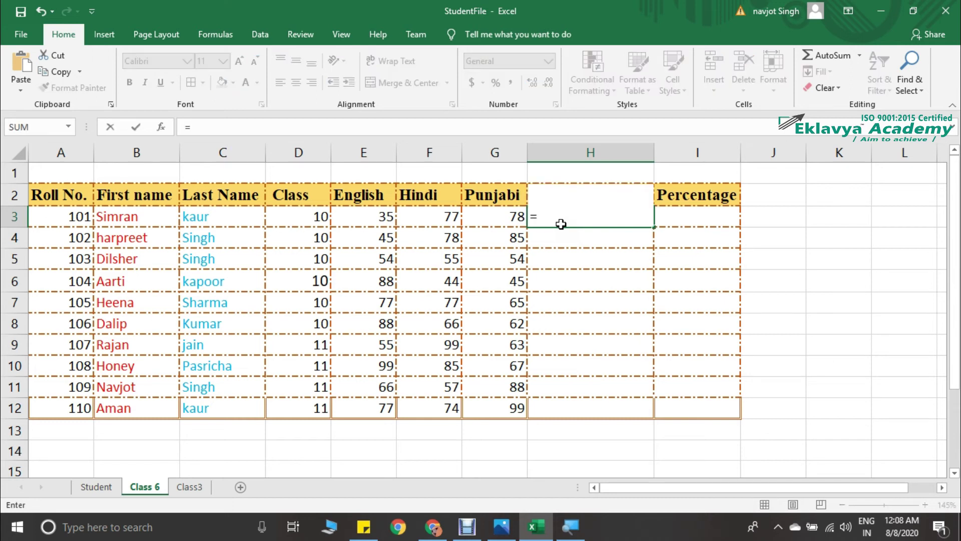
pyautogui.click(542, 215)
pyautogui.write('e')
pyautogui.write('3')
pyautogui.click(543, 217)
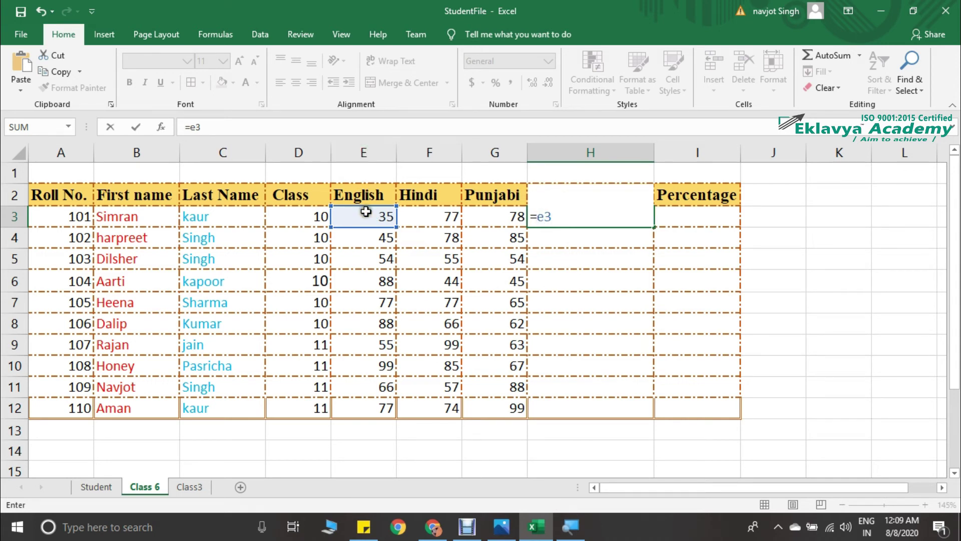
pyautogui.click(538, 215)
pyautogui.click(435, 213)
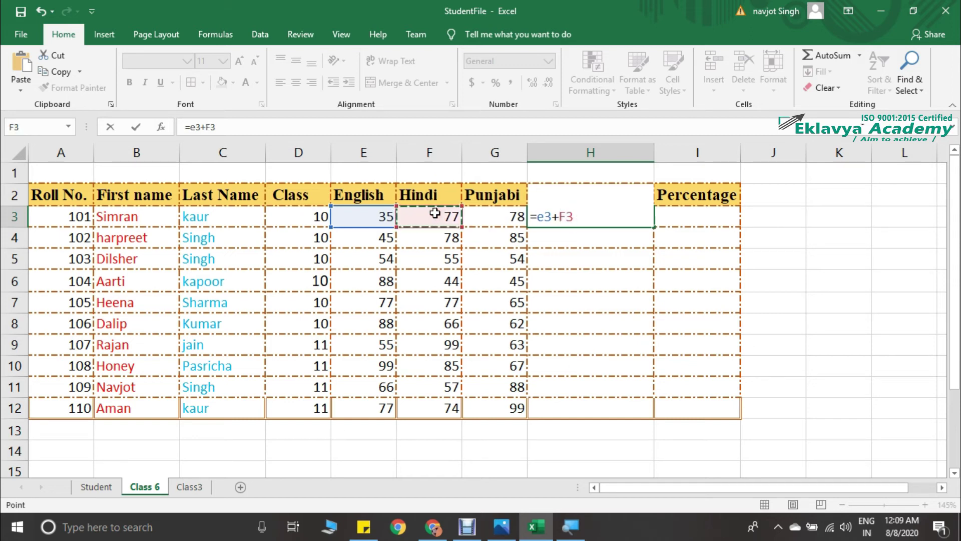
pyautogui.write('+')
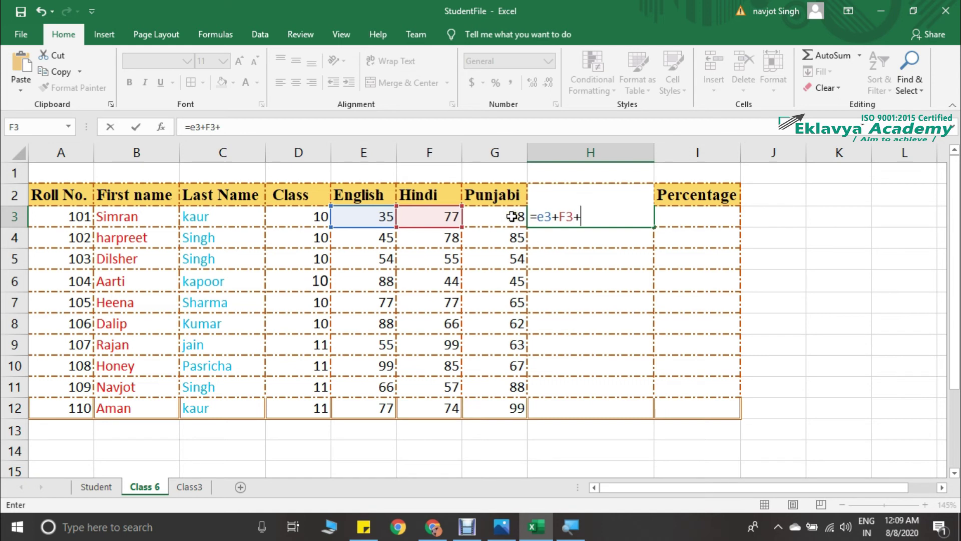
pyautogui.click(509, 216)
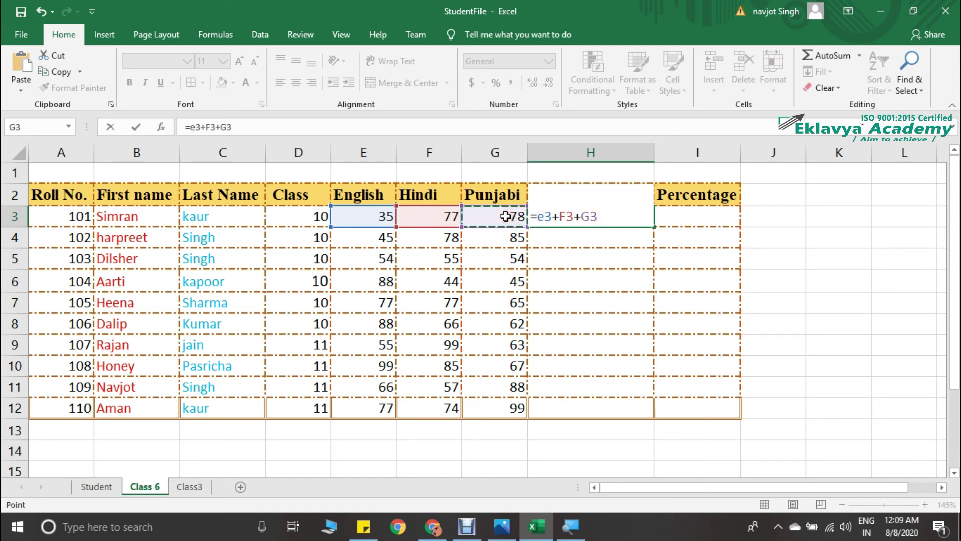
pyautogui.press('F2')
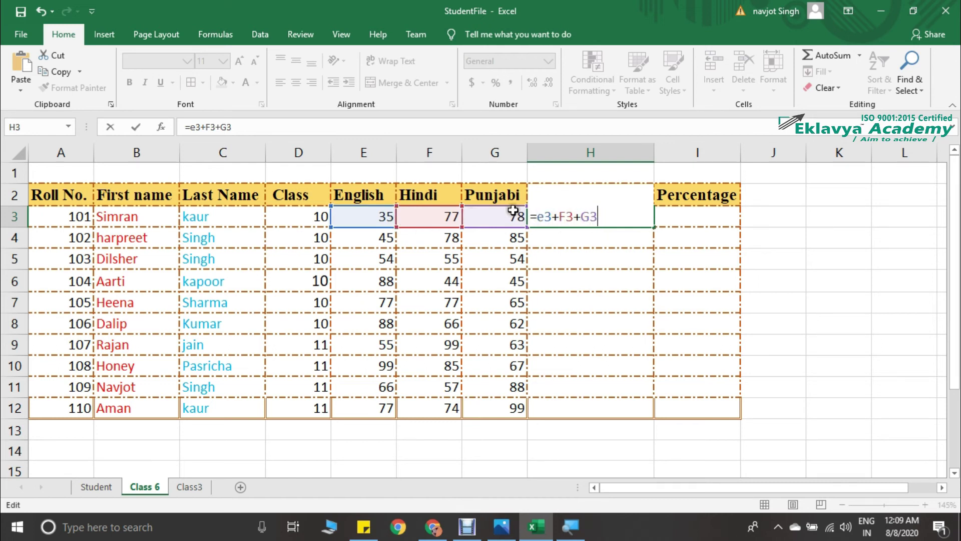
pyautogui.press('Return')
pyautogui.click(591, 221)
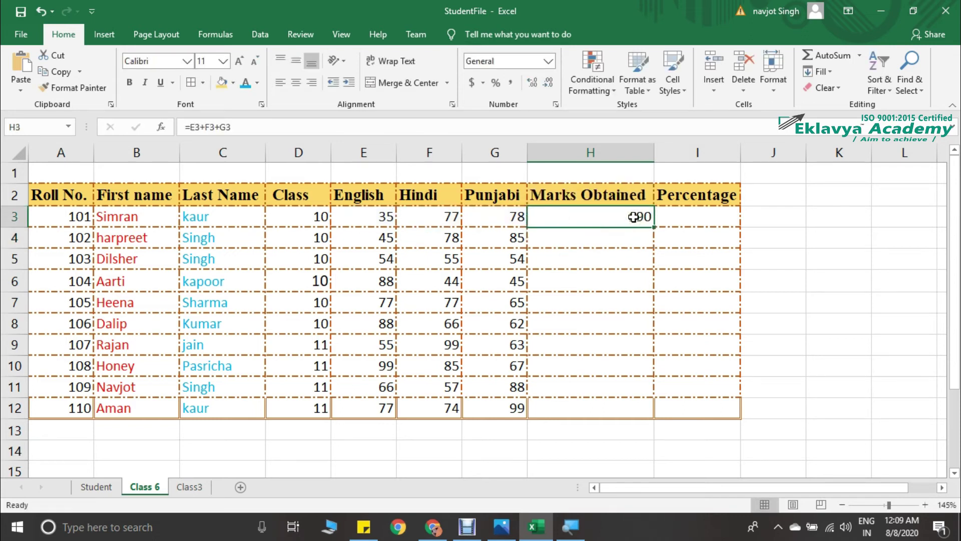
pyautogui.moveTo(618, 215); pyautogui.dragTo(621, 232)
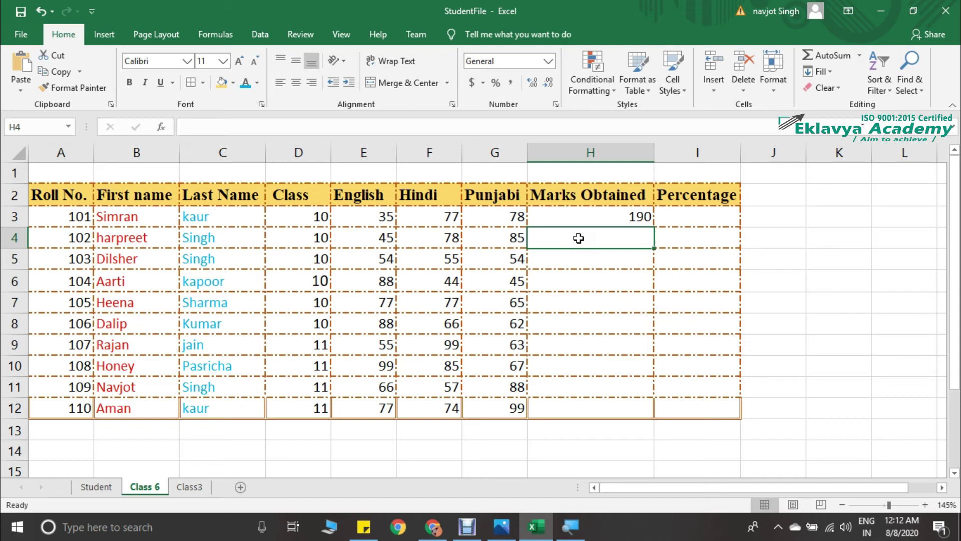
# Enter =SUM(E4,F4,G4) in H4 for a Marks Obtained total of 208
pyautogui.write('=')
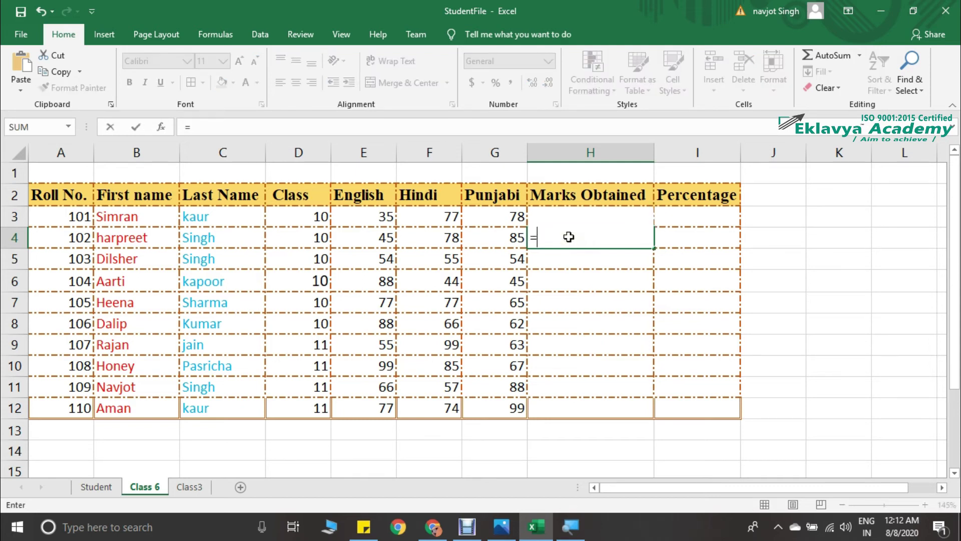
pyautogui.write('sum')
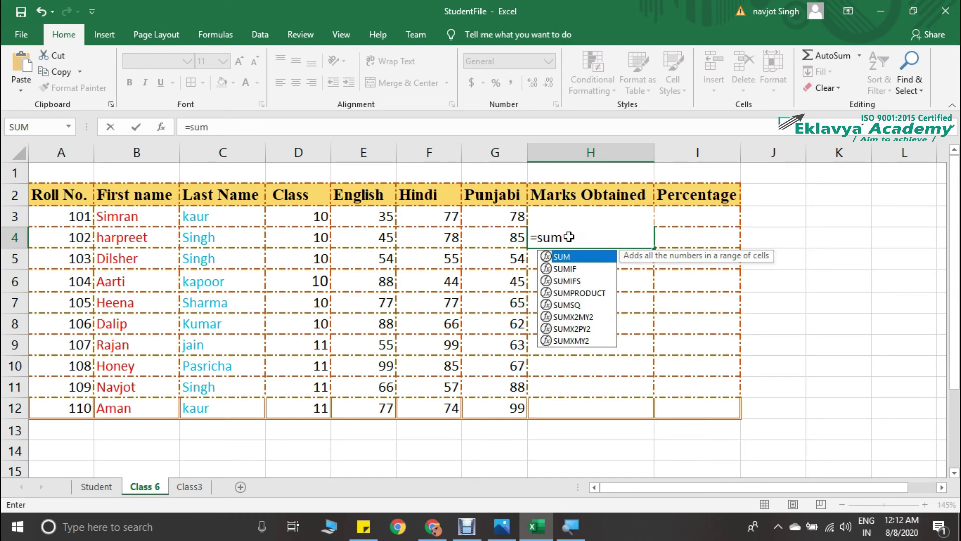
pyautogui.write('(')
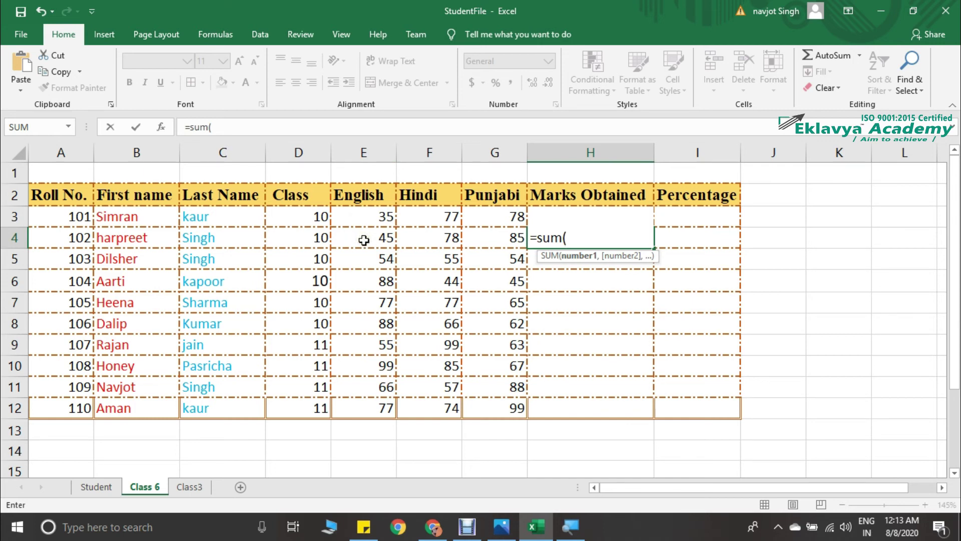
pyautogui.click(364, 241)
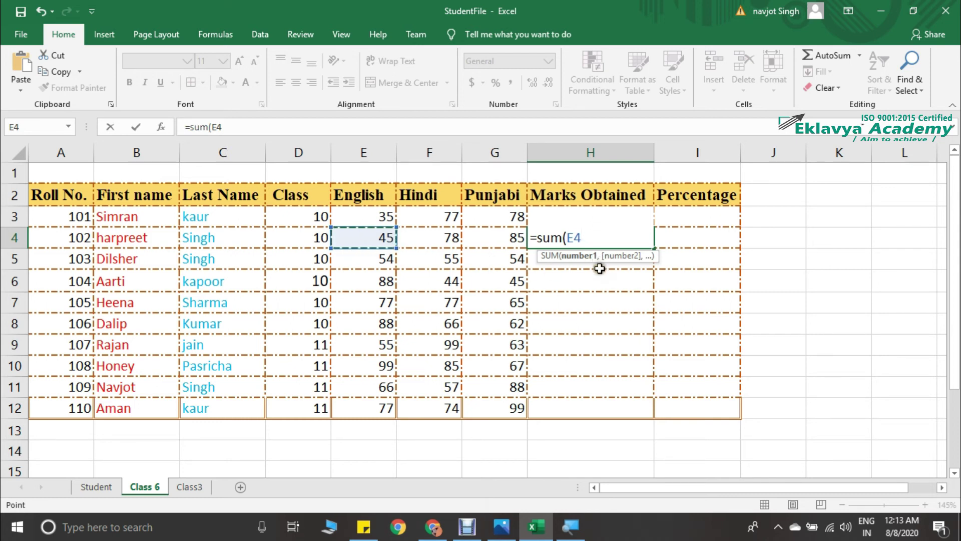
pyautogui.write(',')
pyautogui.click(447, 238)
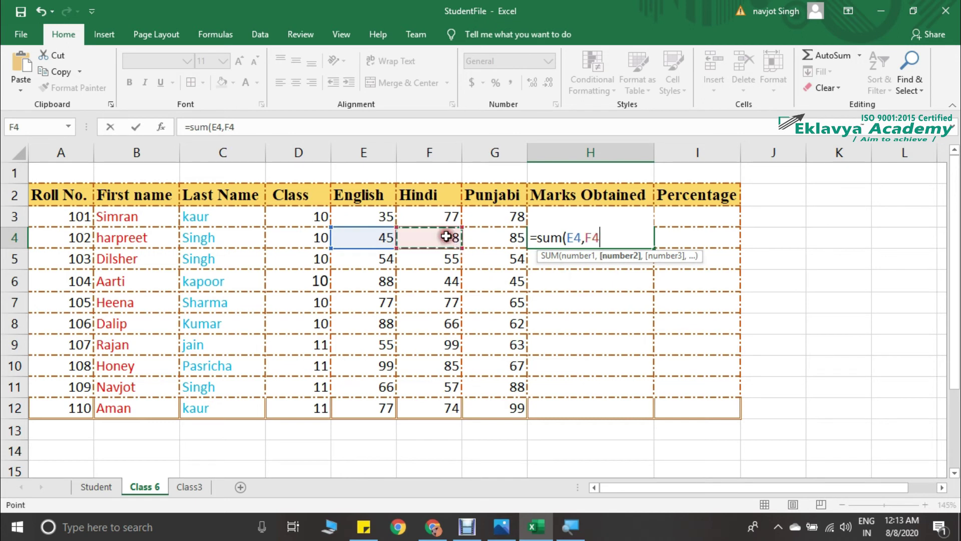
pyautogui.write(',')
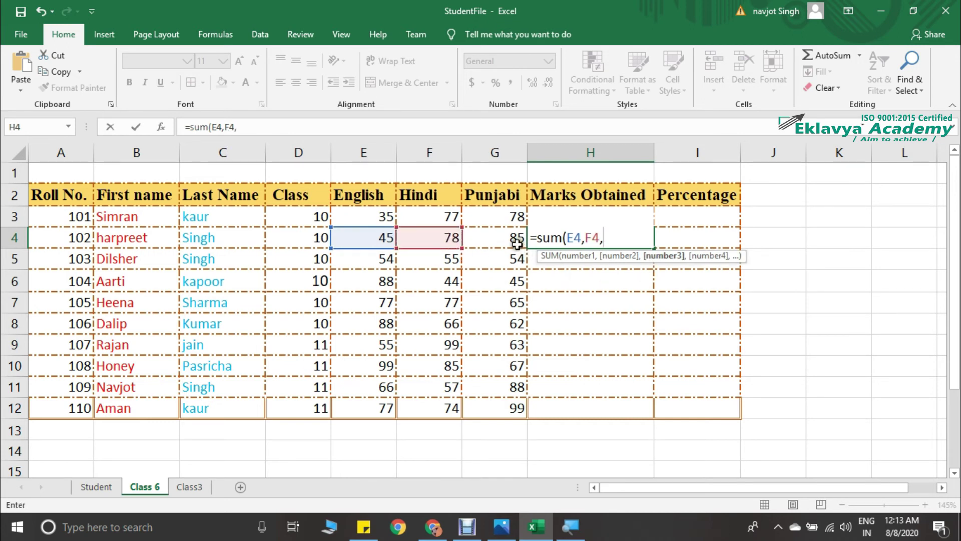
pyautogui.click(517, 244)
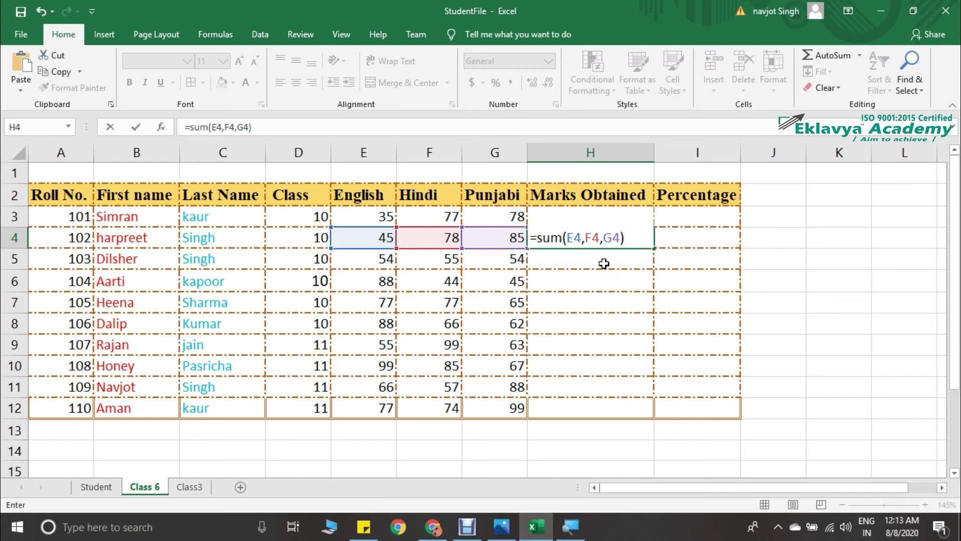
pyautogui.press('Return')
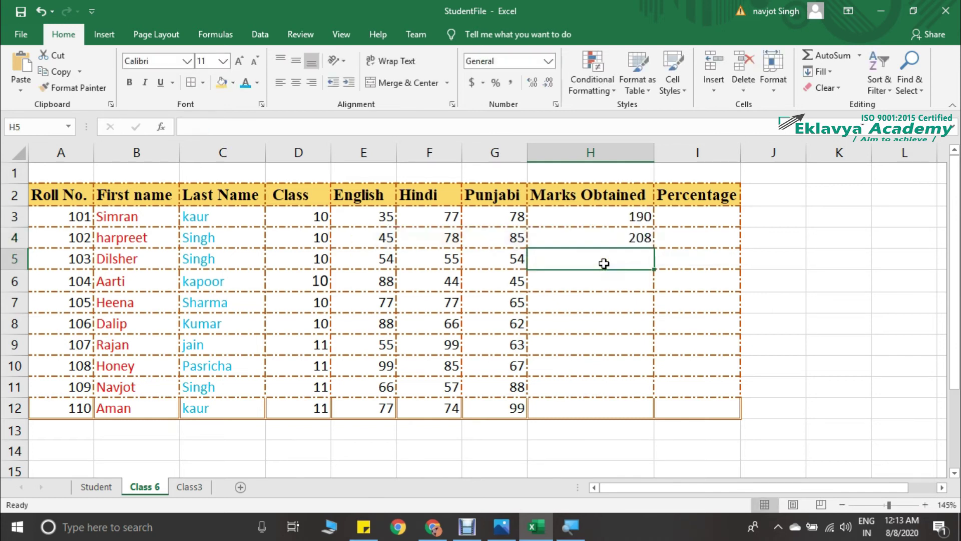
# Check H4's SUM formula and its E4:G4 arguments under screen magnification
pyautogui.moveTo(360, 238); pyautogui.dragTo(483, 238)
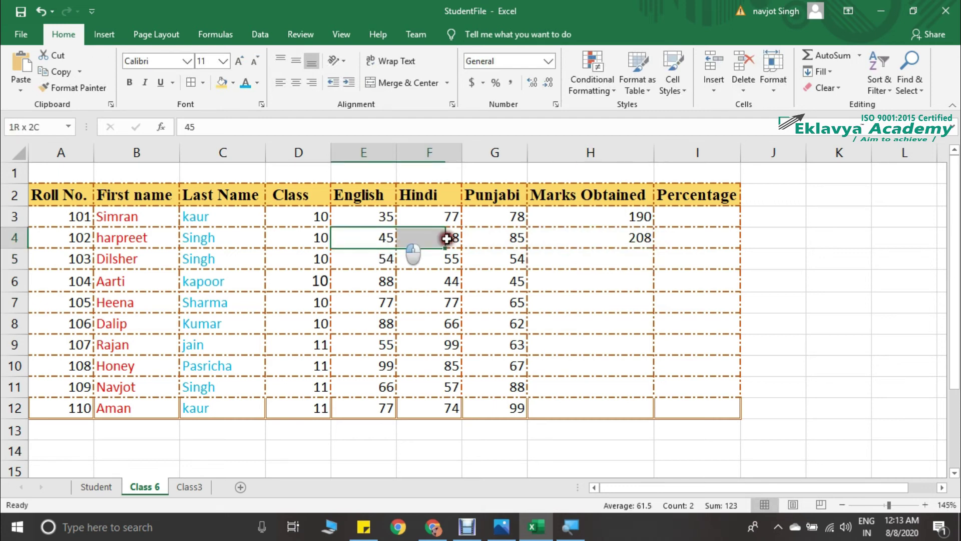
pyautogui.click(583, 233)
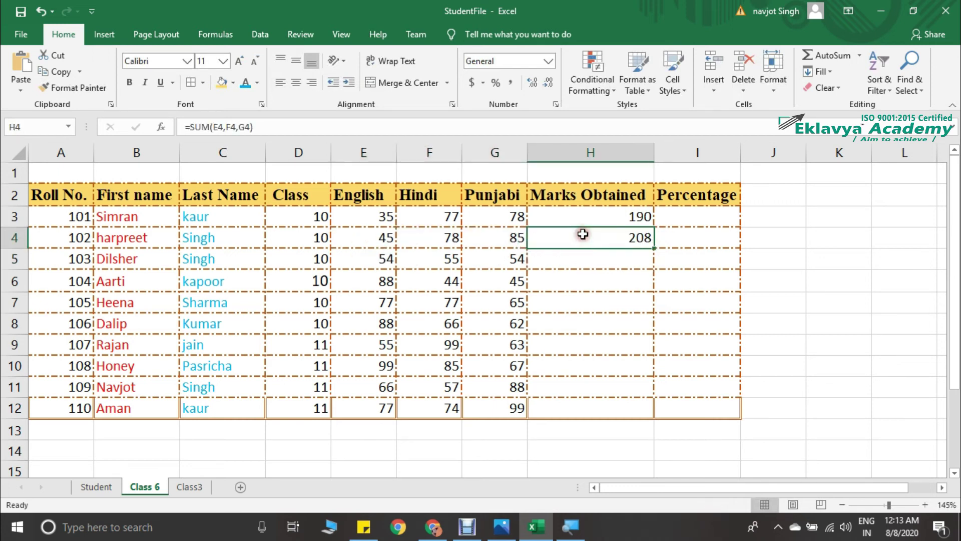
pyautogui.press('super+plus')
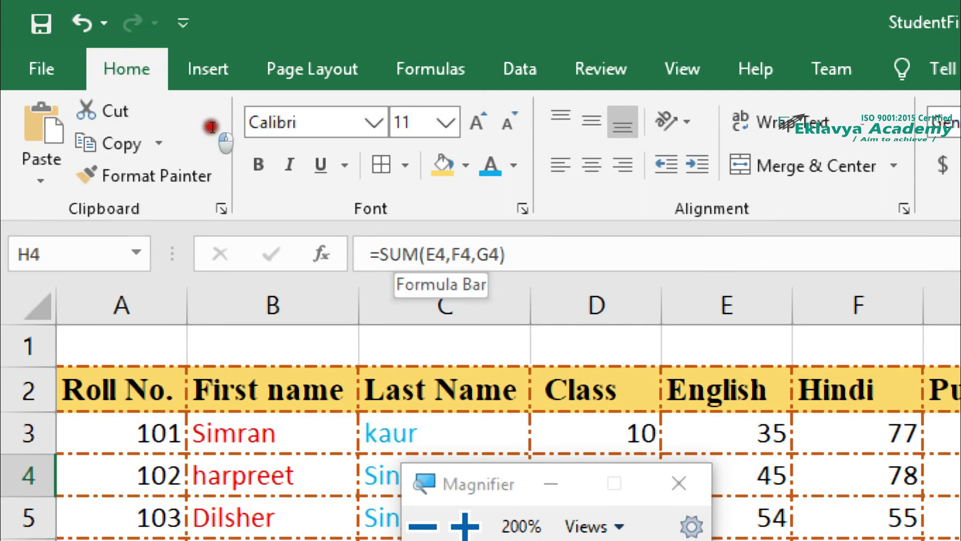
pyautogui.moveTo(216, 126); pyautogui.dragTo(248, 130)
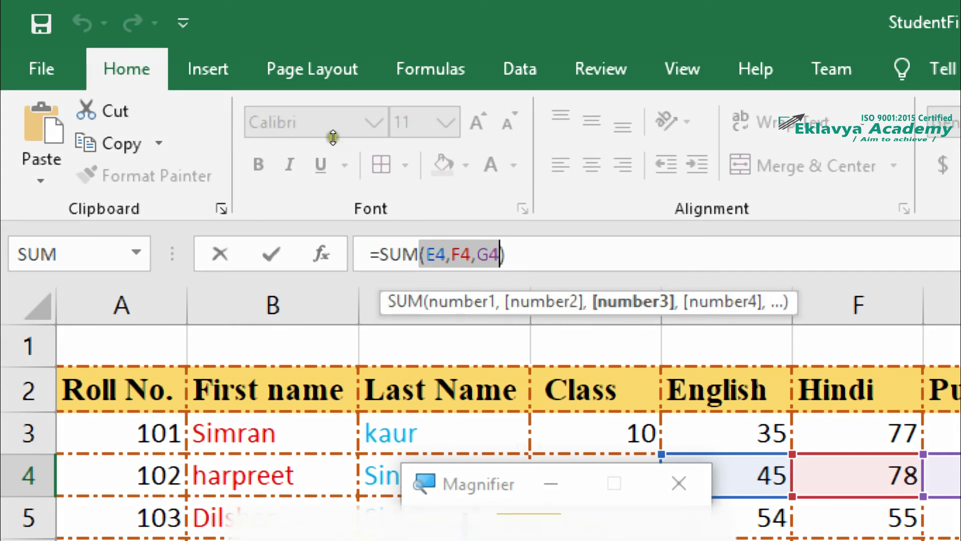
pyautogui.hotkey('ctrl', 'Return')
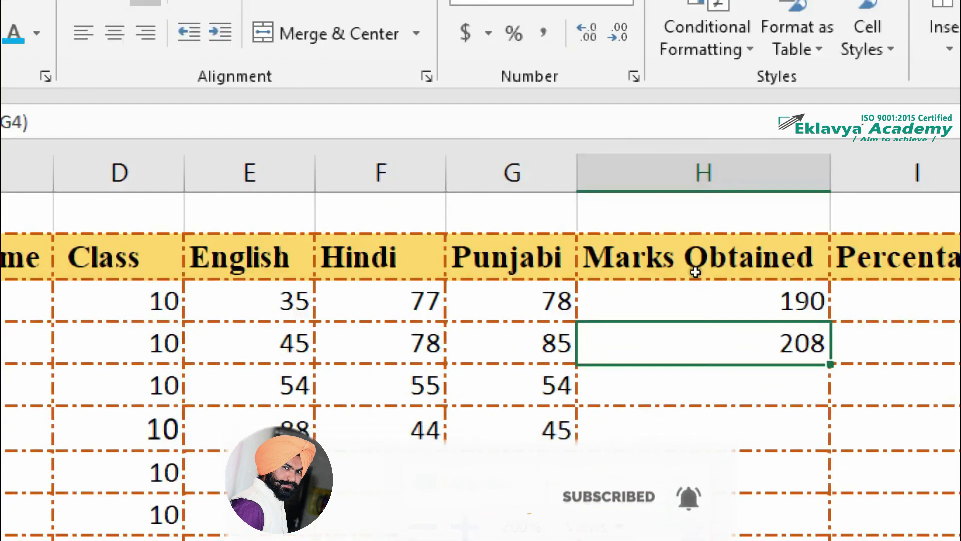
pyautogui.press('super+plus')
# Enter =SUM(E5:G5) in H5 so the third student's total reads 163, then review H3:H5
pyautogui.click(586, 261)
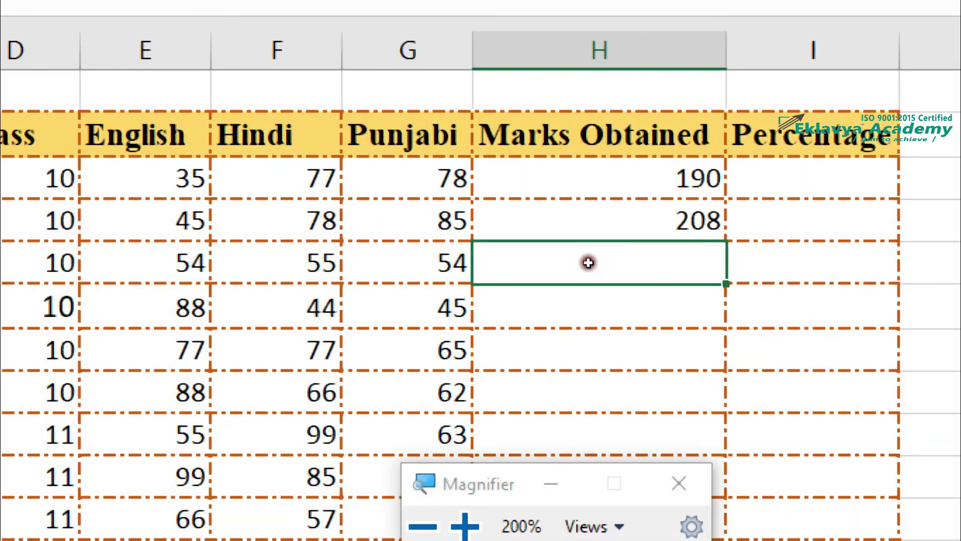
pyautogui.write('=sum')
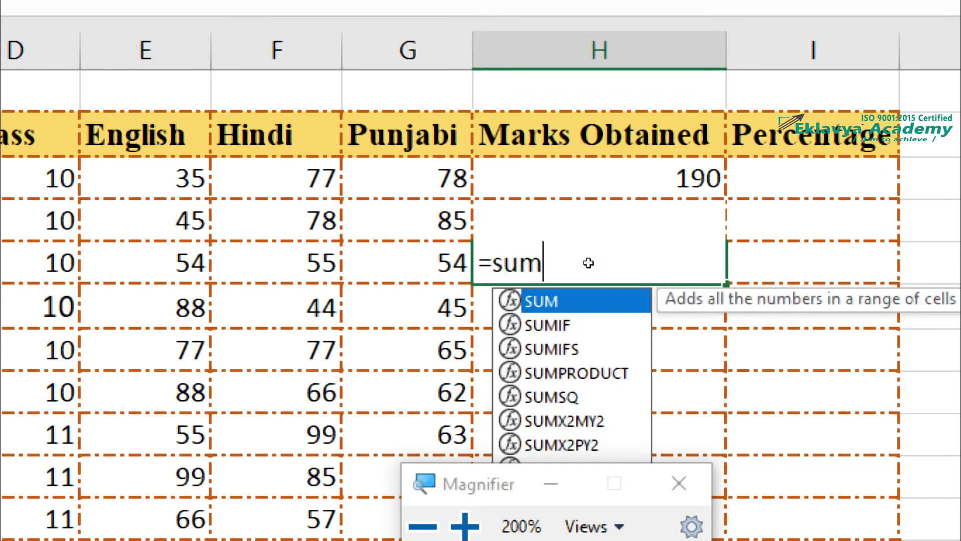
pyautogui.write('(')
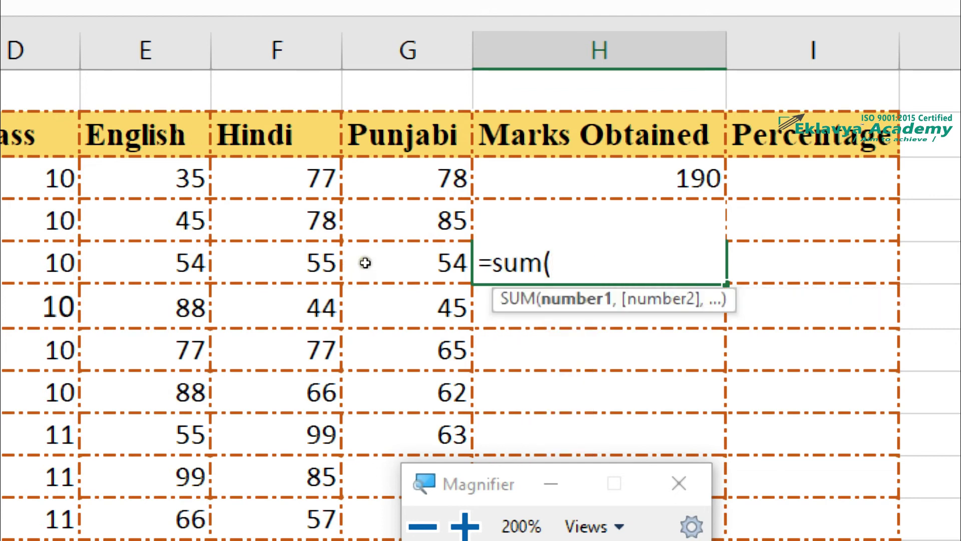
pyautogui.press('Left')
pyautogui.press('Left')
pyautogui.press('Left')
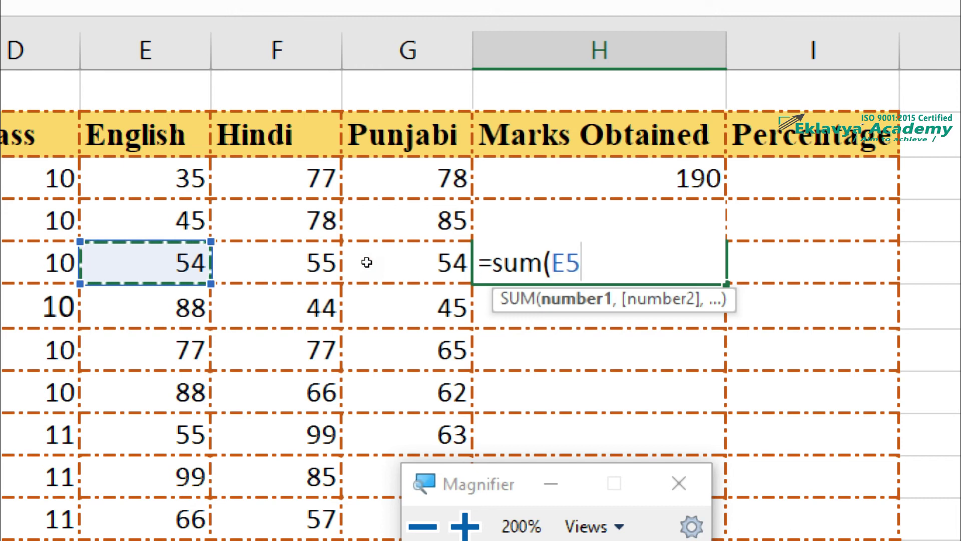
pyautogui.write(':')
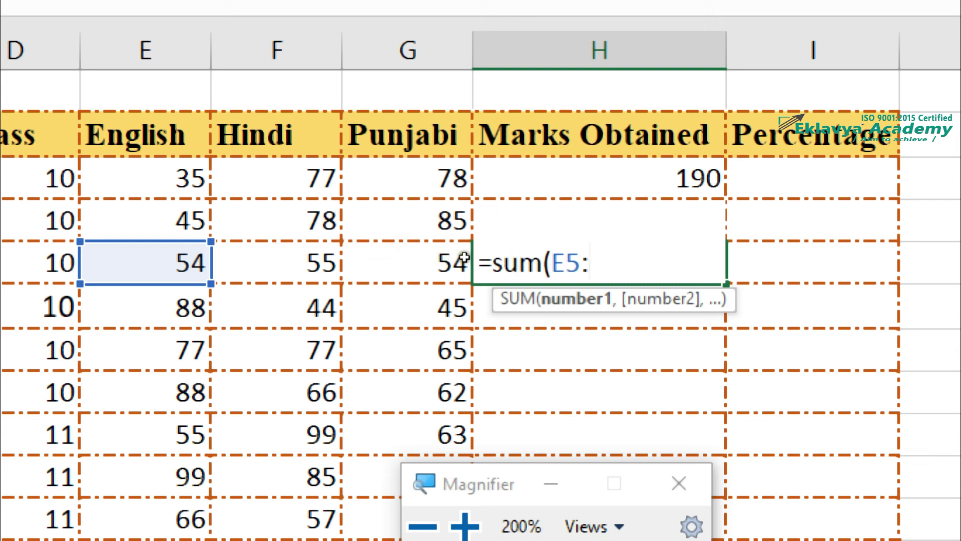
pyautogui.write('G5')
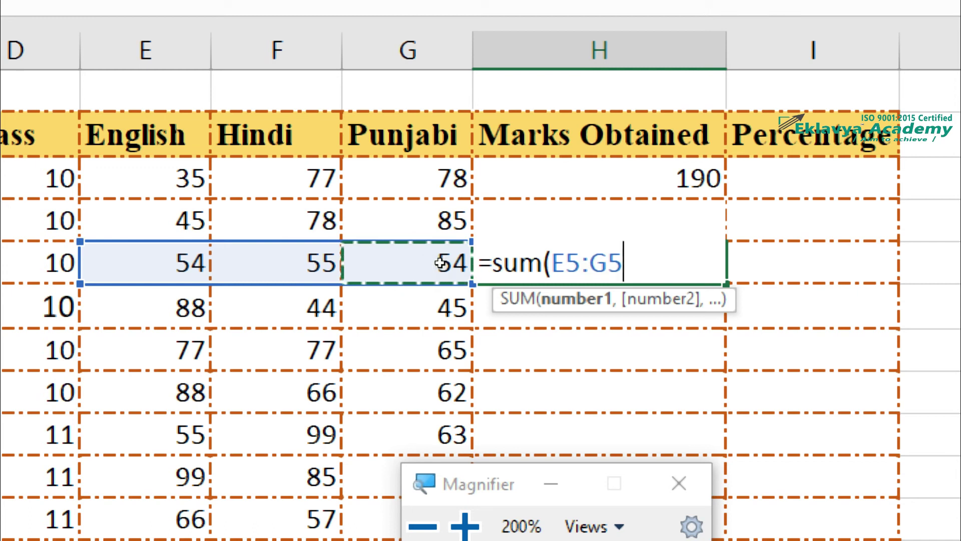
pyautogui.write(')')
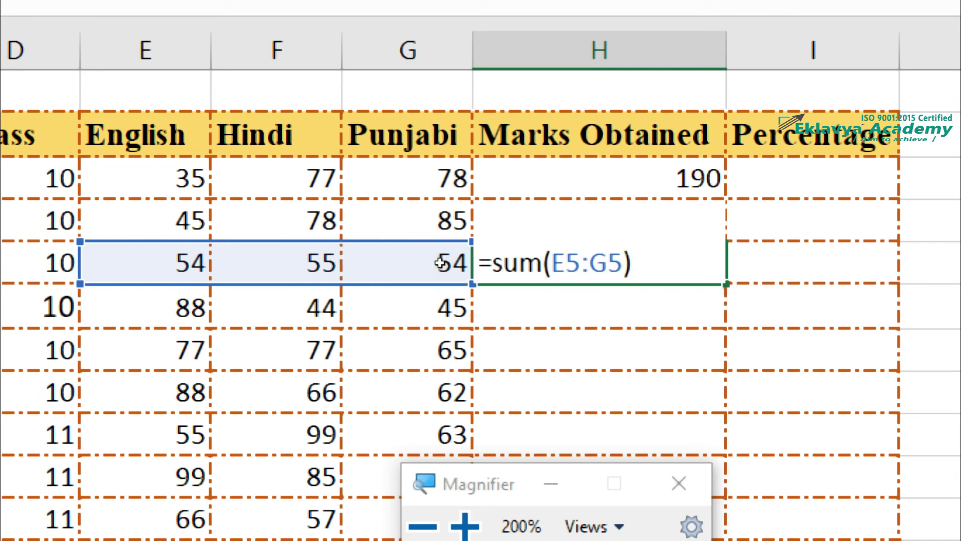
pyautogui.press('Return')
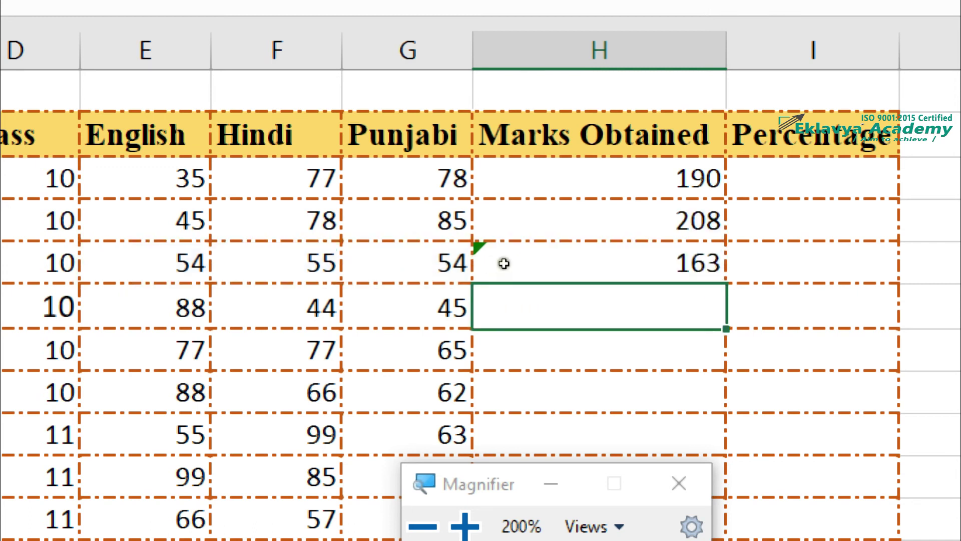
pyautogui.click(646, 259)
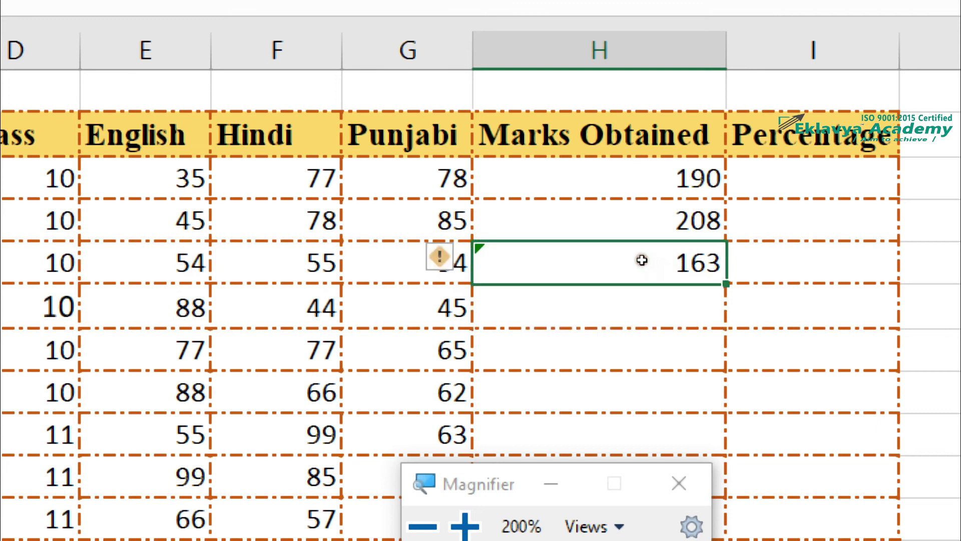
pyautogui.moveTo(626, 192); pyautogui.dragTo(624, 253)
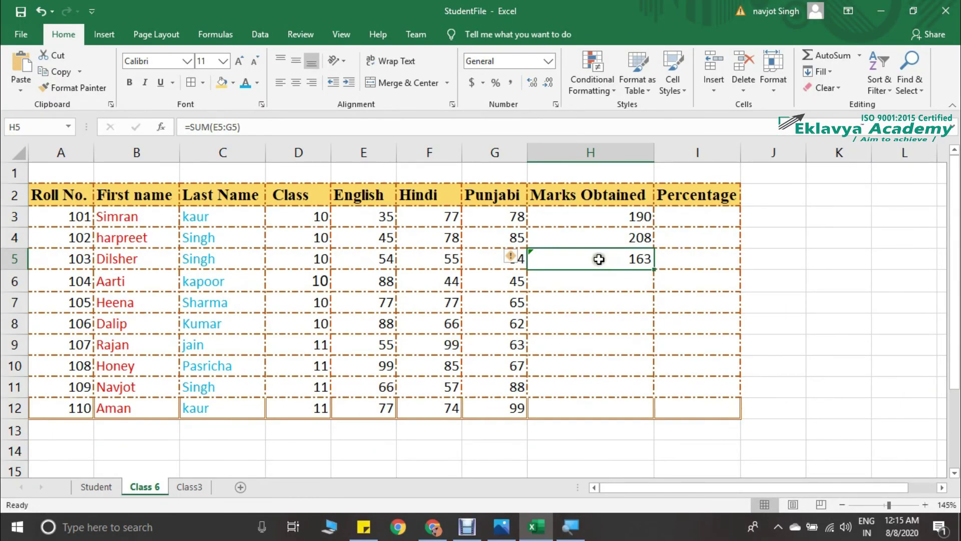
# Enter the sample values 45, 55, 66, 77 and 88 across E14:I14
pyautogui.click(367, 452)
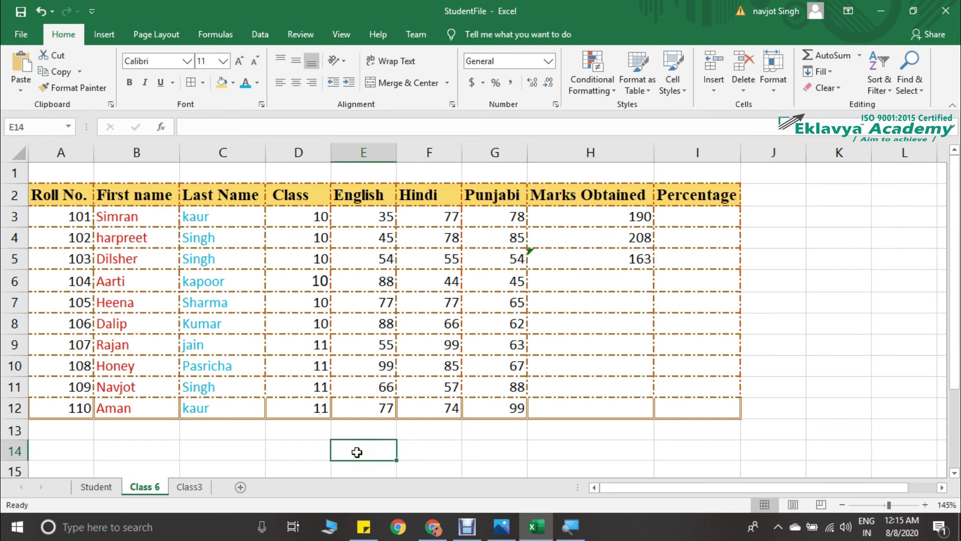
pyautogui.write('45')
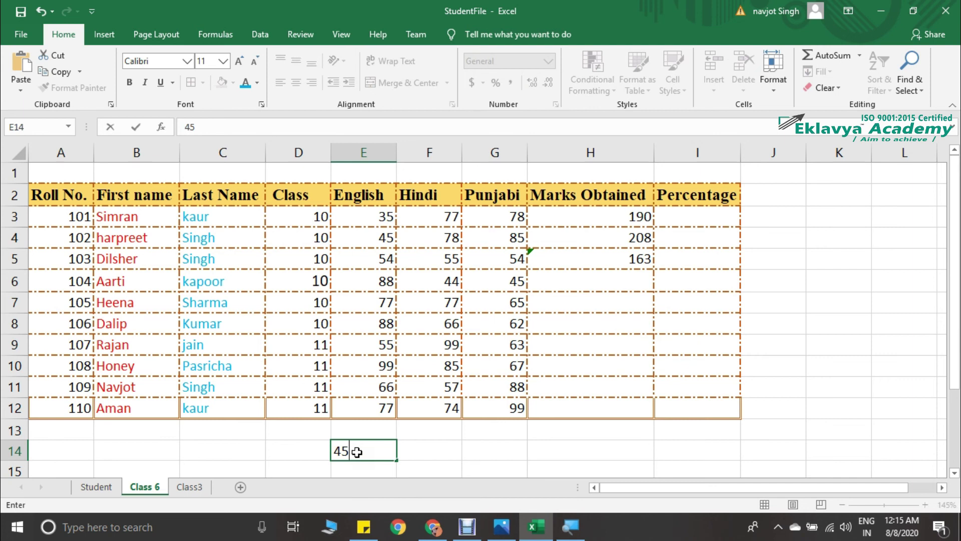
pyautogui.press('Tab')
pyautogui.write('55')
pyautogui.press('Tab')
pyautogui.write('66')
pyautogui.press('Tab')
pyautogui.write('7')
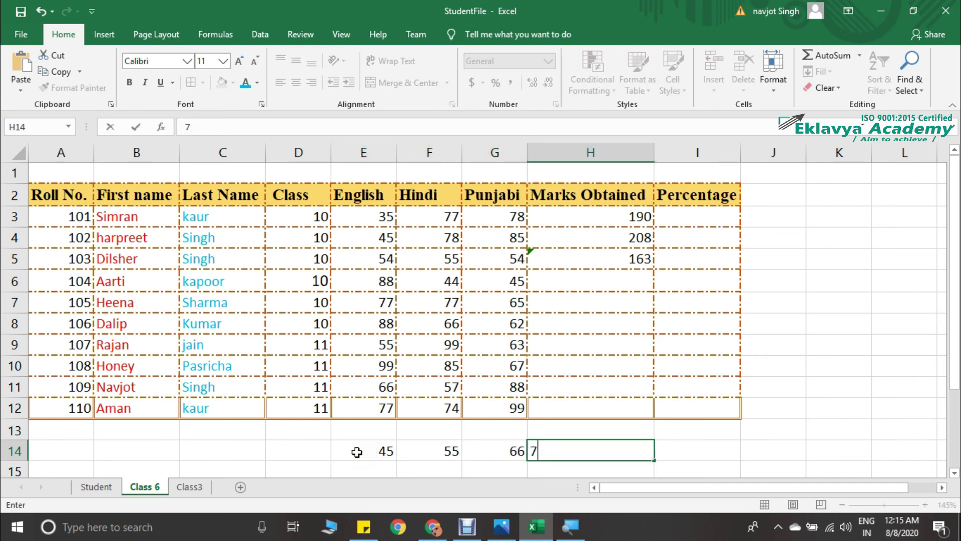
pyautogui.write('7')
pyautogui.press('Tab')
pyautogui.write('88')
pyautogui.press('Tab')
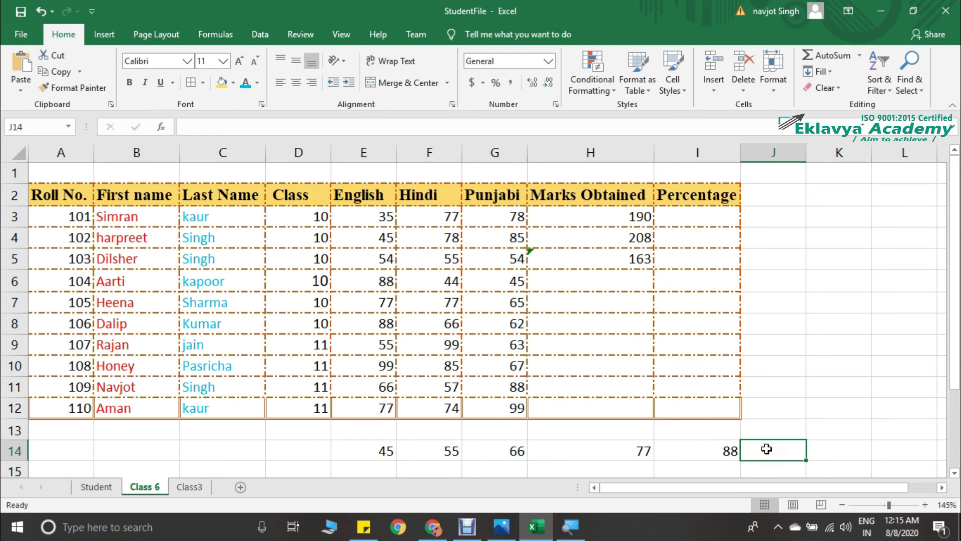
# Total the sample values in J14 with =SUM(E14:I14), giving 331
pyautogui.write('=')
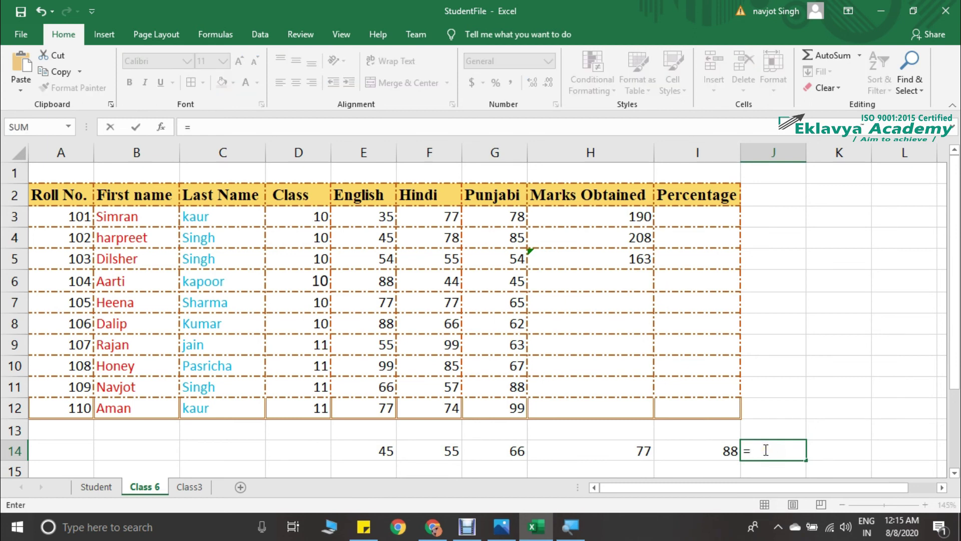
pyautogui.write('sum')
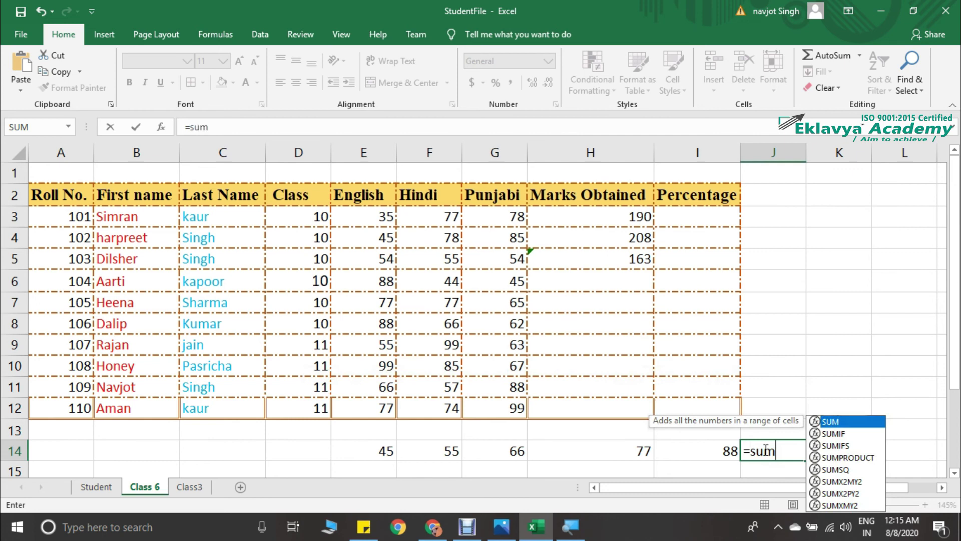
pyautogui.write('(')
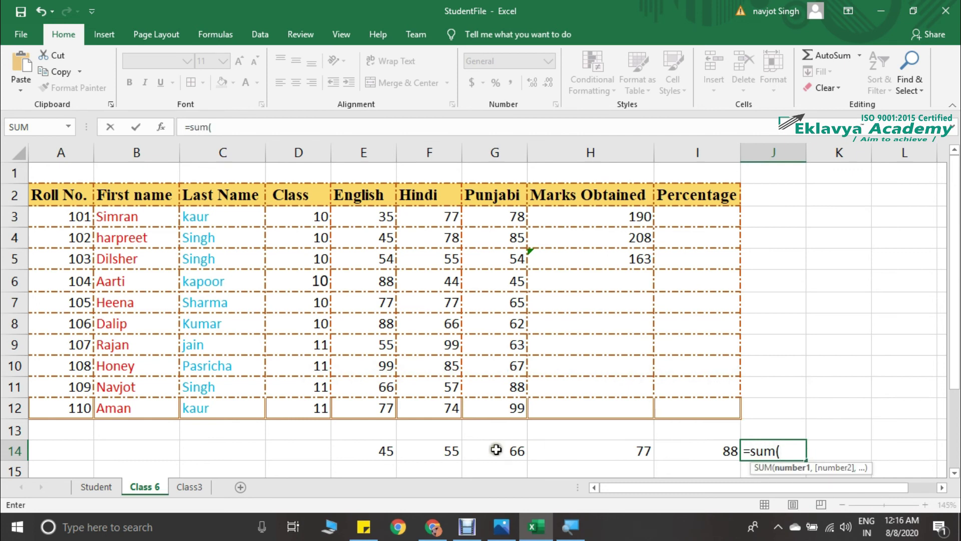
pyautogui.click(384, 452)
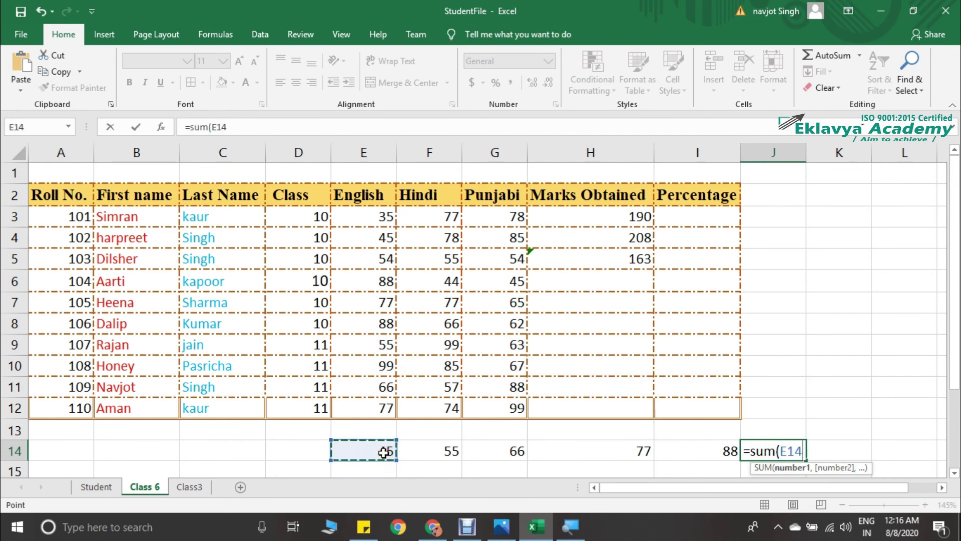
pyautogui.press('F8')
pyautogui.press('BackSpace')
pyautogui.press('BackSpace')
pyautogui.press('BackSpace')
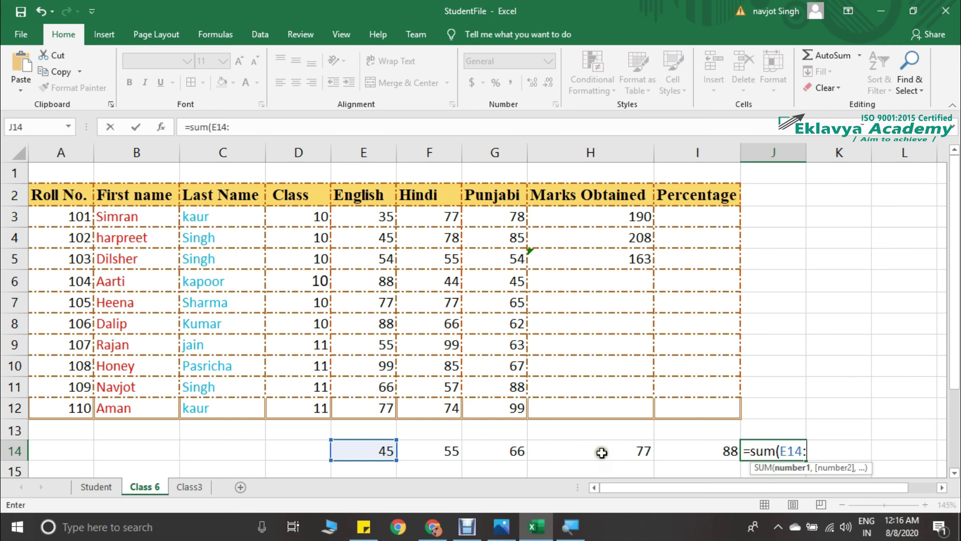
pyautogui.click(717, 451)
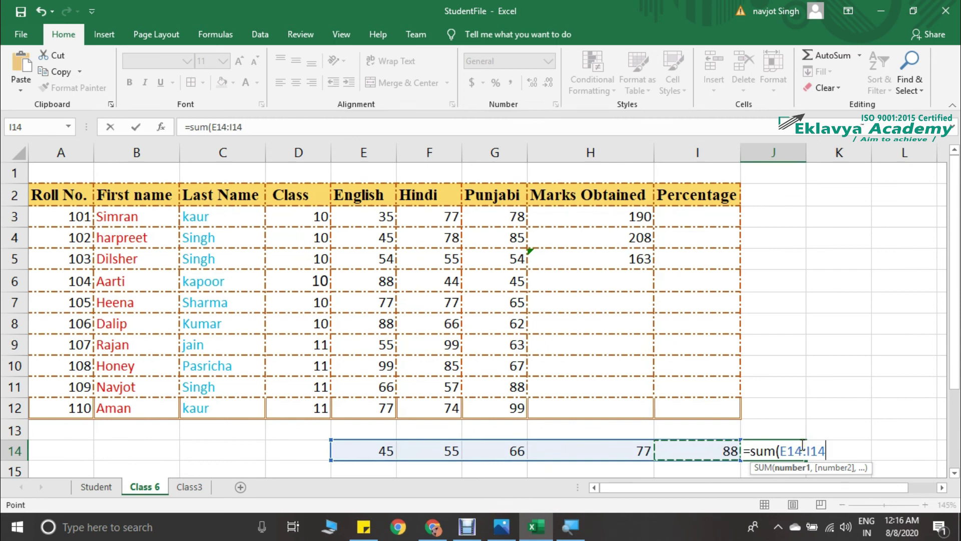
pyautogui.write(')')
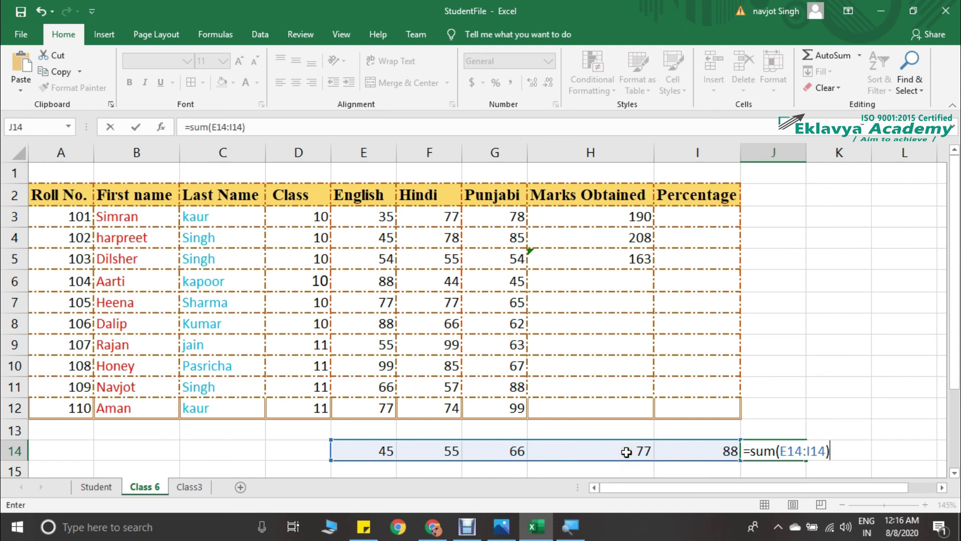
pyautogui.press('Return')
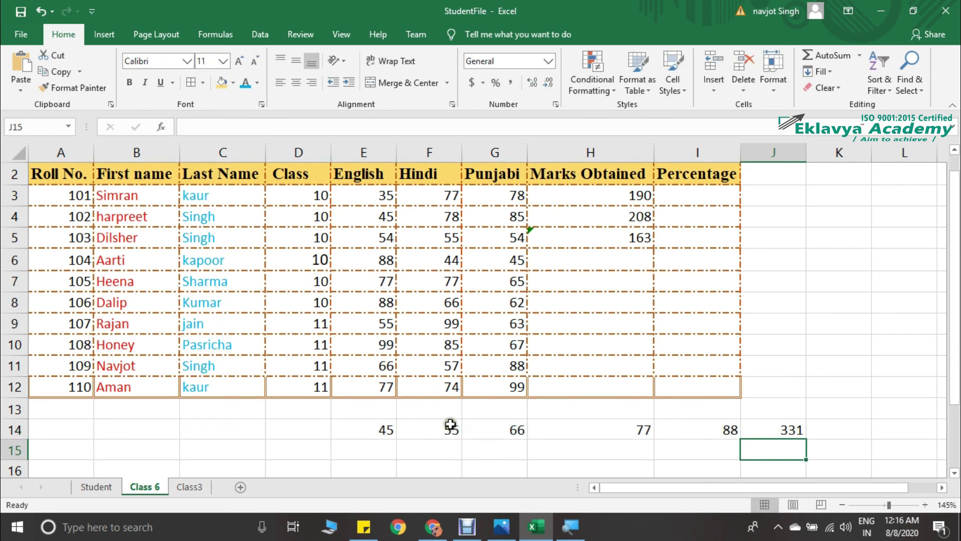
# Copy the H5 SUM formula down to H12, giving totals 177, 219, 216, 217, 251, 211, 250
pyautogui.moveTo(392, 428); pyautogui.dragTo(689, 430)
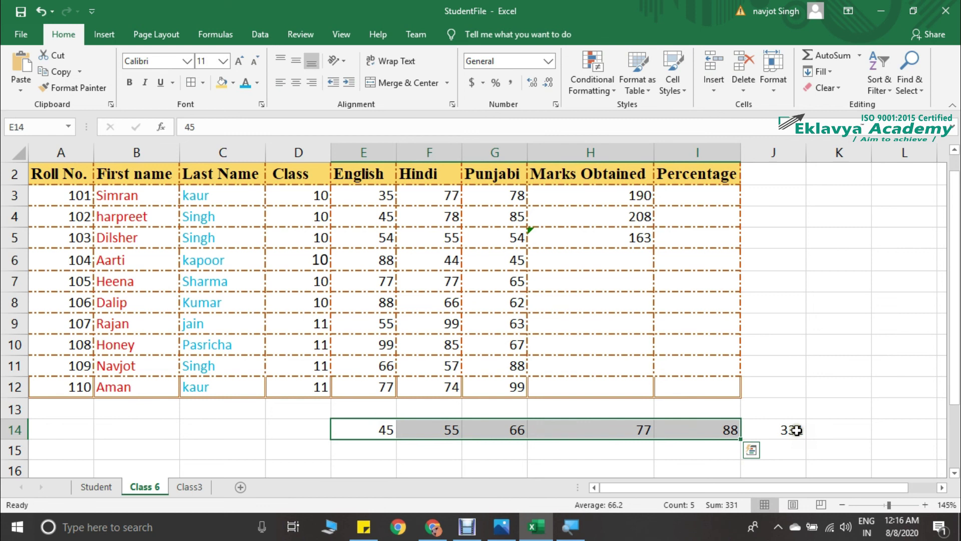
pyautogui.click(636, 239)
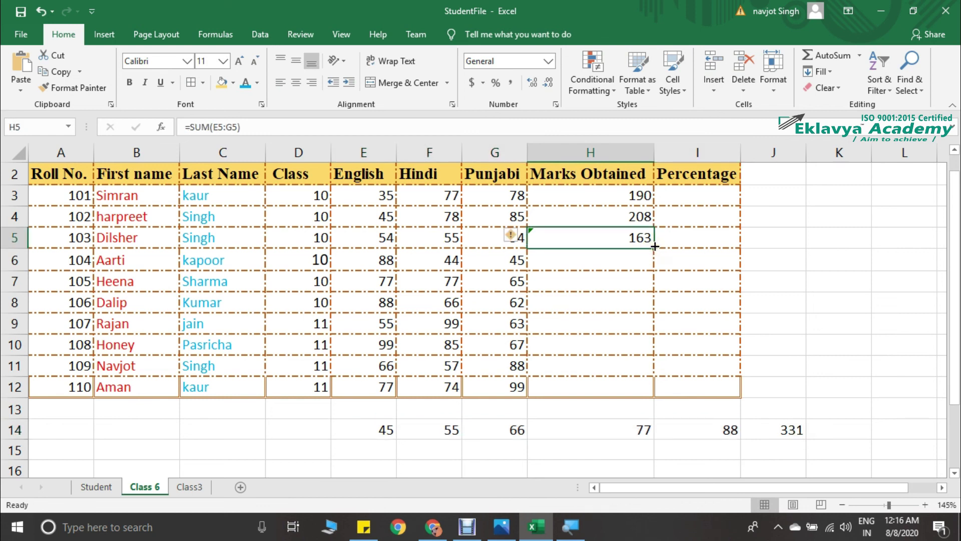
pyautogui.moveTo(655, 246); pyautogui.dragTo(648, 389)
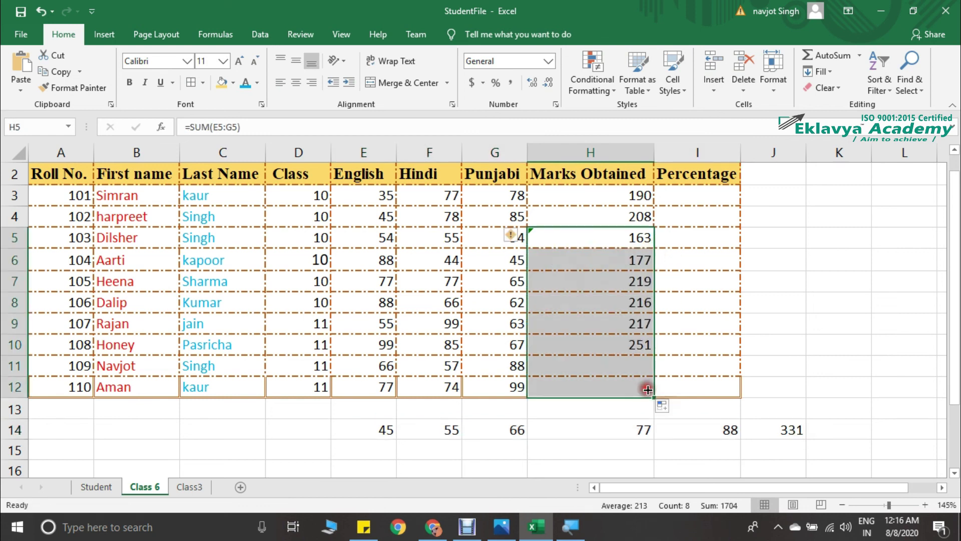
pyautogui.click(628, 350)
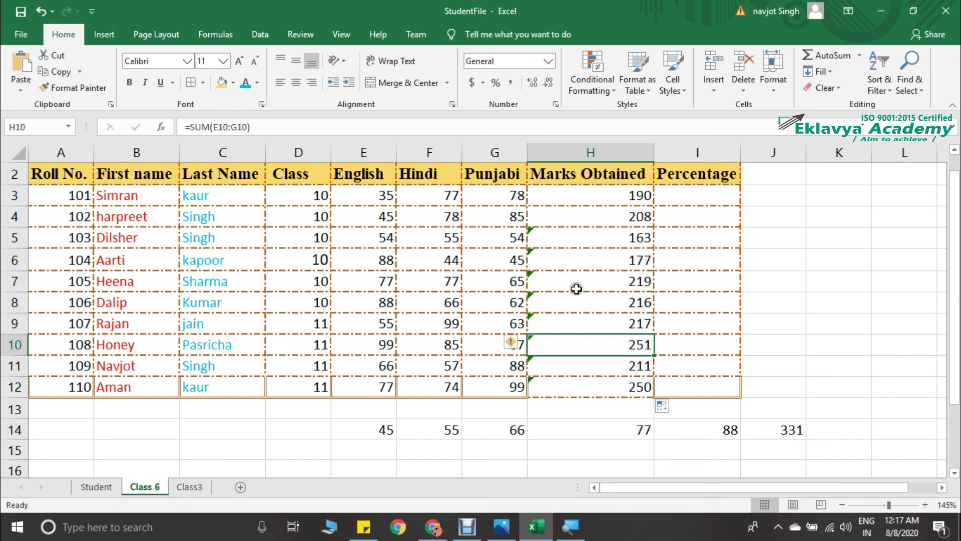
pyautogui.press('Up')
pyautogui.press('Up')
pyautogui.press('Up')
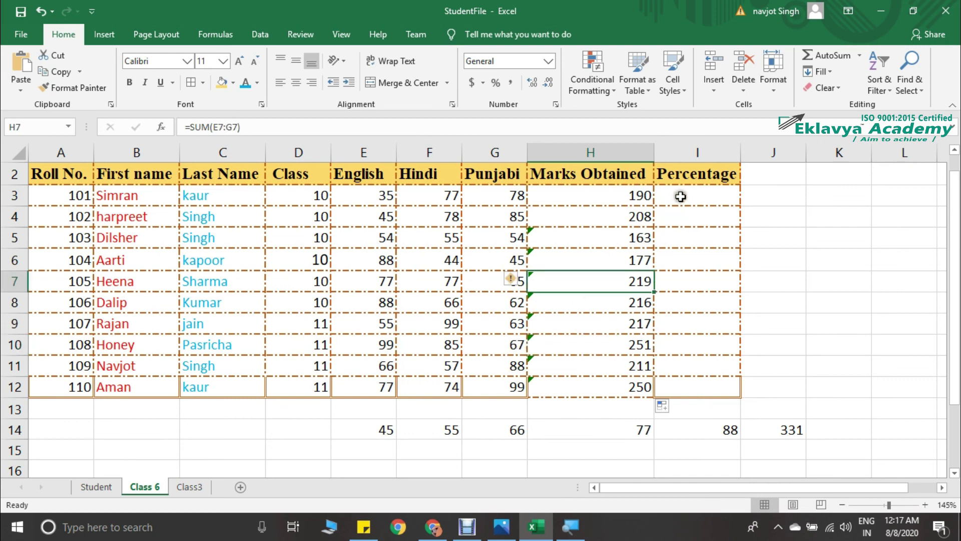
pyautogui.click(679, 197)
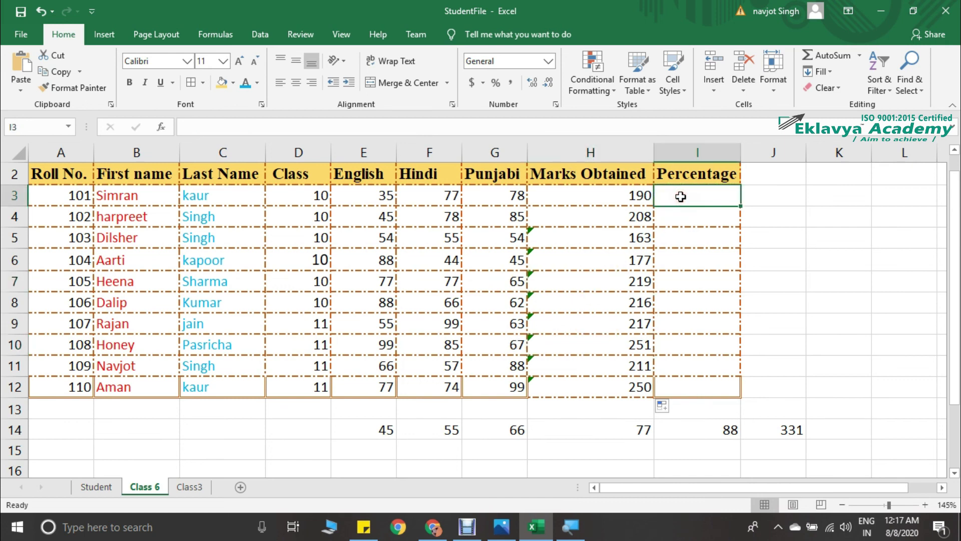
# Enter =H3/300*100 in I3, giving the first student's percentage of 63.3333333
pyautogui.write('=')
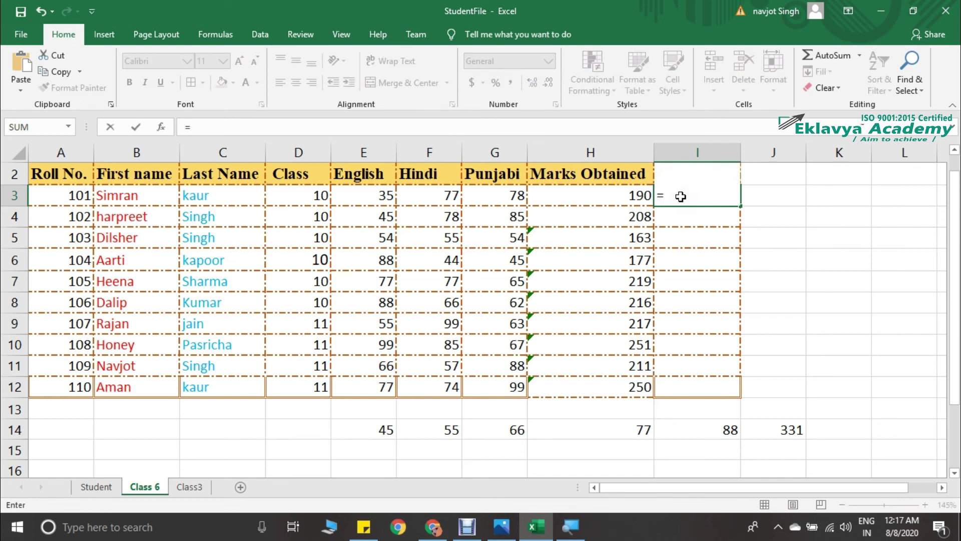
pyautogui.click(626, 197)
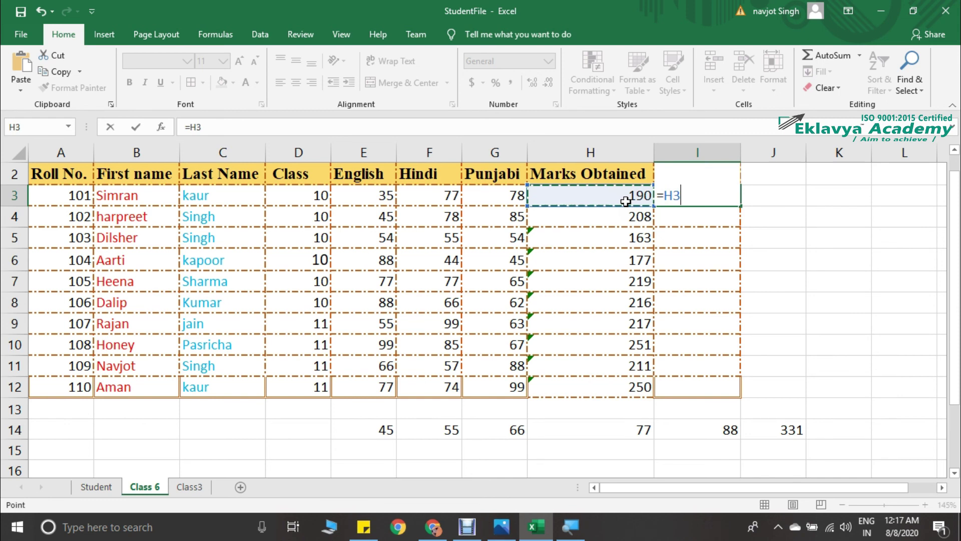
pyautogui.write('/300')
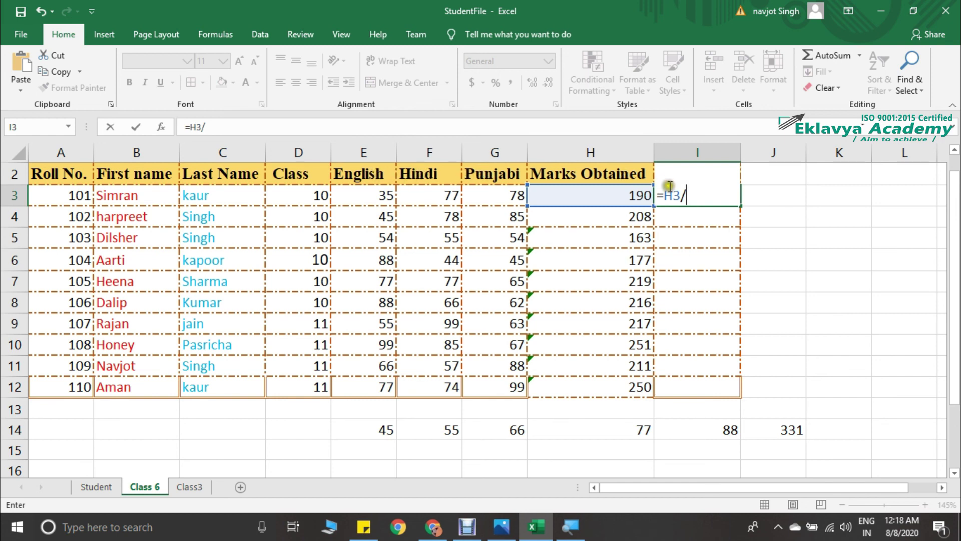
pyautogui.doubleClick(698, 196)
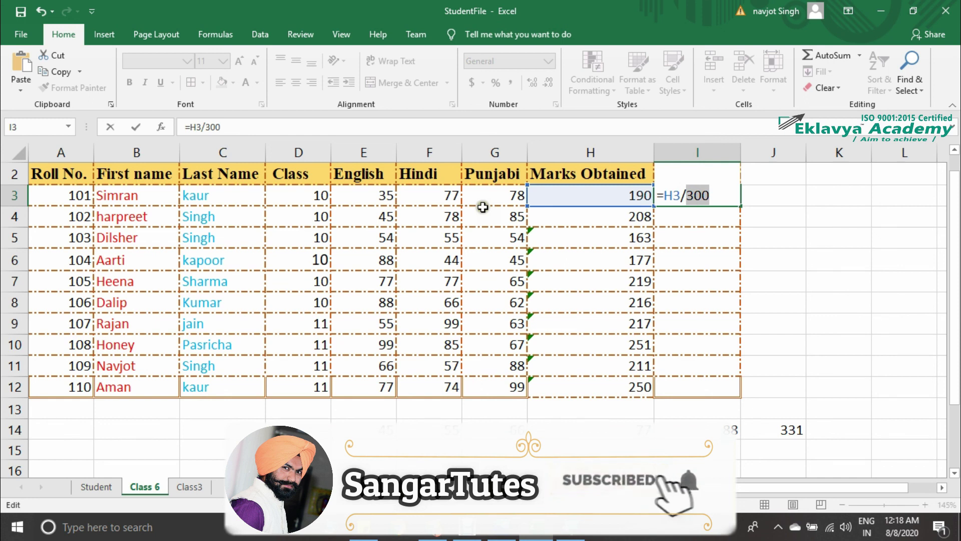
pyautogui.click(709, 200)
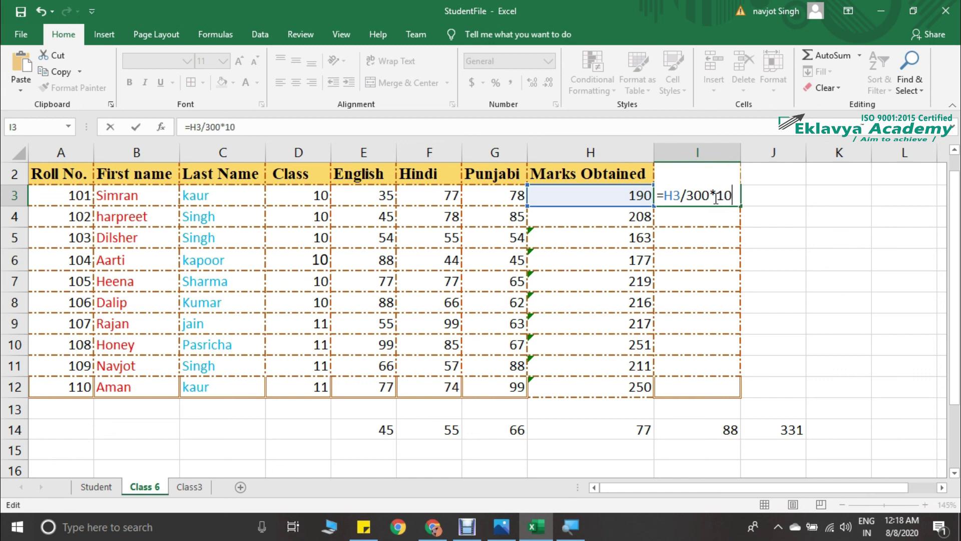
pyautogui.write('*100')
pyautogui.press('Return')
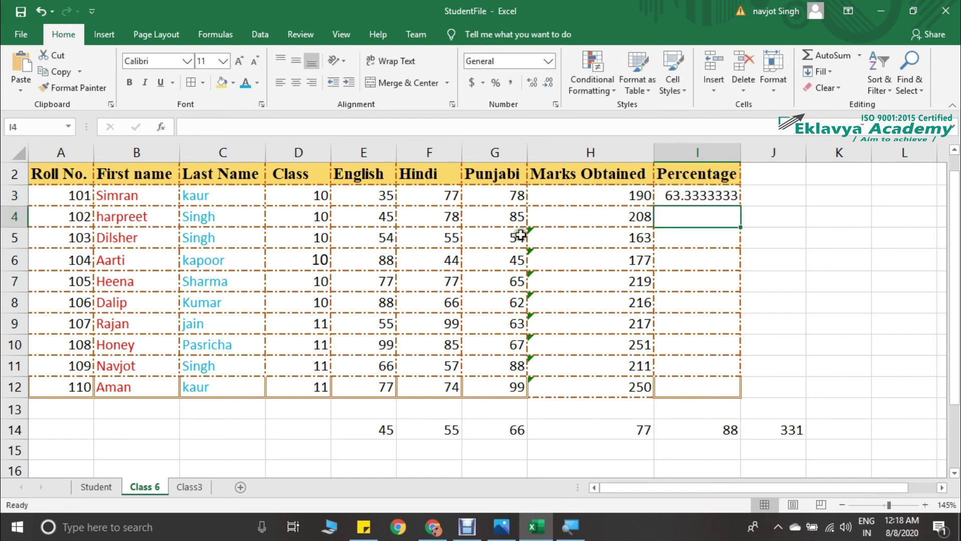
# Copy the I3 percentage formula into I4, then fill it down to I12
pyautogui.click(715, 192)
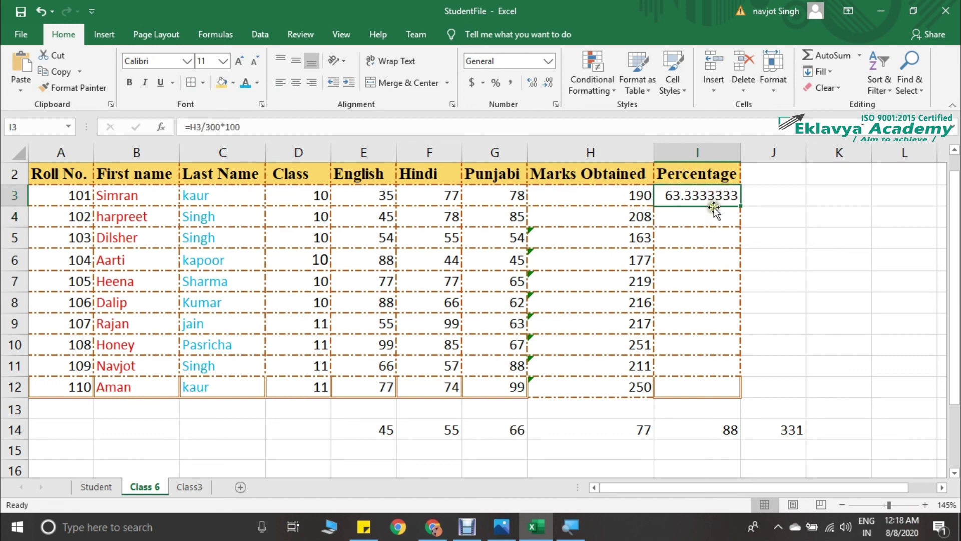
pyautogui.click(713, 213)
pyautogui.hotkey('ctrl', 'd')
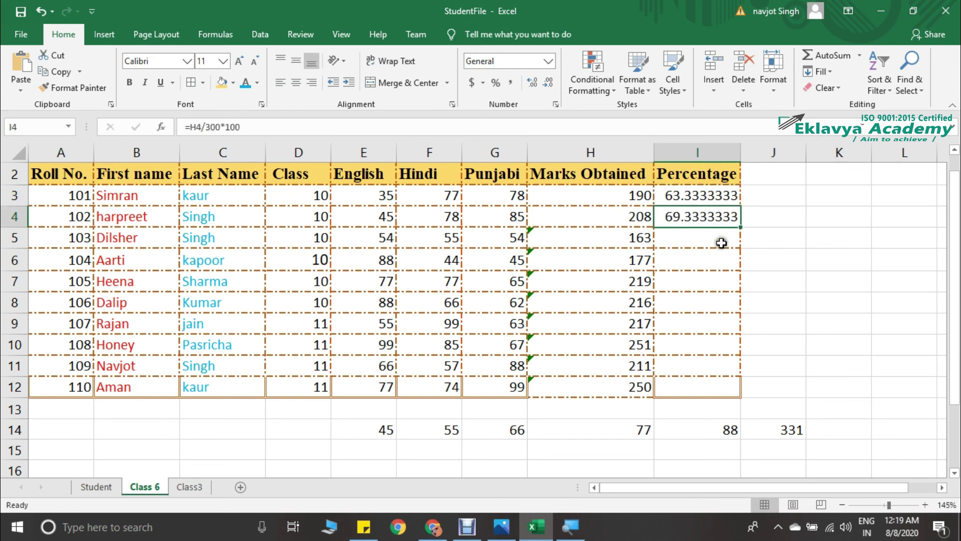
pyautogui.click(714, 240)
pyautogui.moveTo(713, 240); pyautogui.dragTo(704, 372)
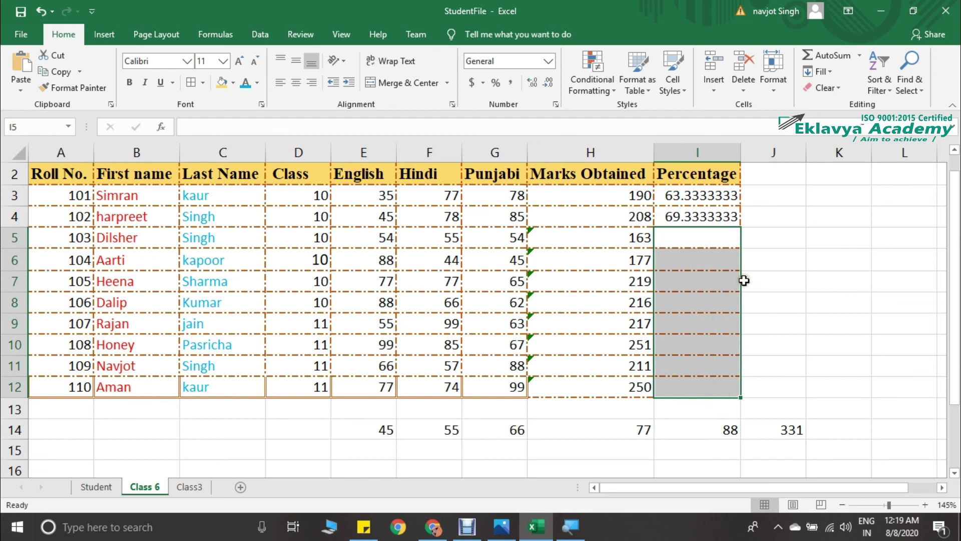
pyautogui.click(716, 211)
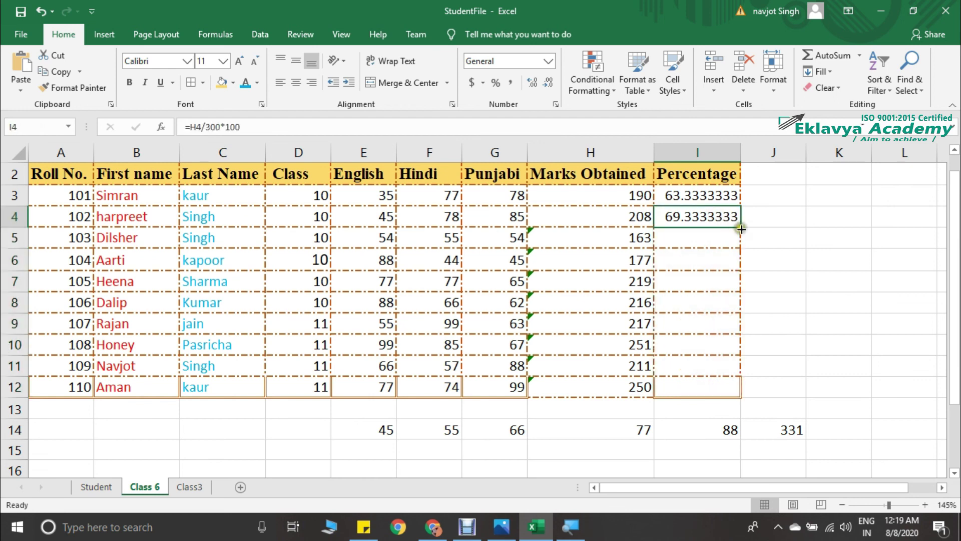
pyautogui.moveTo(740, 226); pyautogui.dragTo(737, 394)
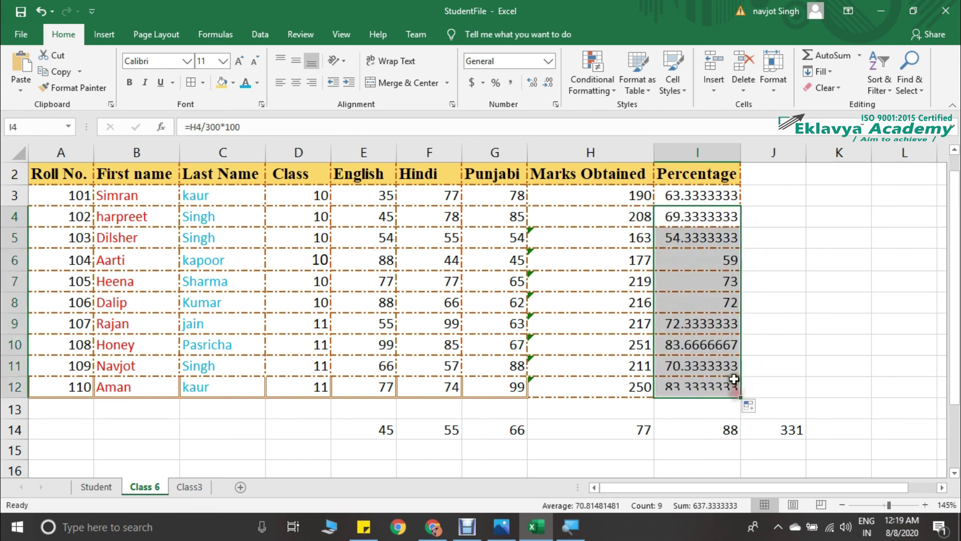
pyautogui.click(709, 321)
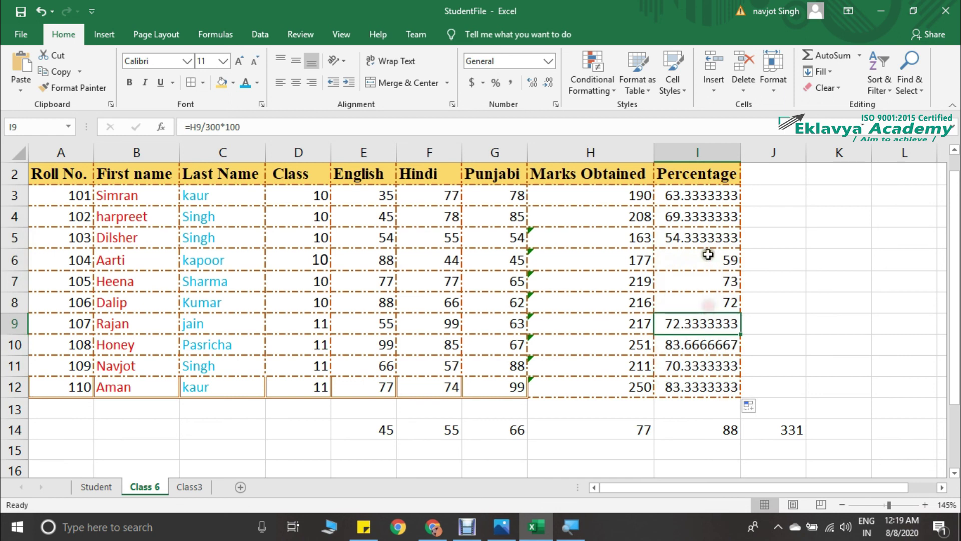